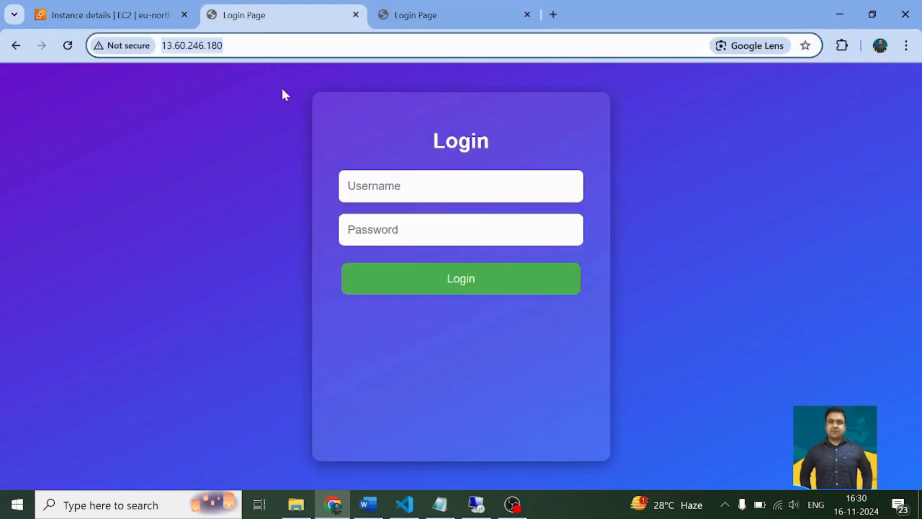
# - Compare the deployed login page at 13.60.246.180 with its EC2 instance details and the local version at localhost:8080
pyautogui.click(188, 53)
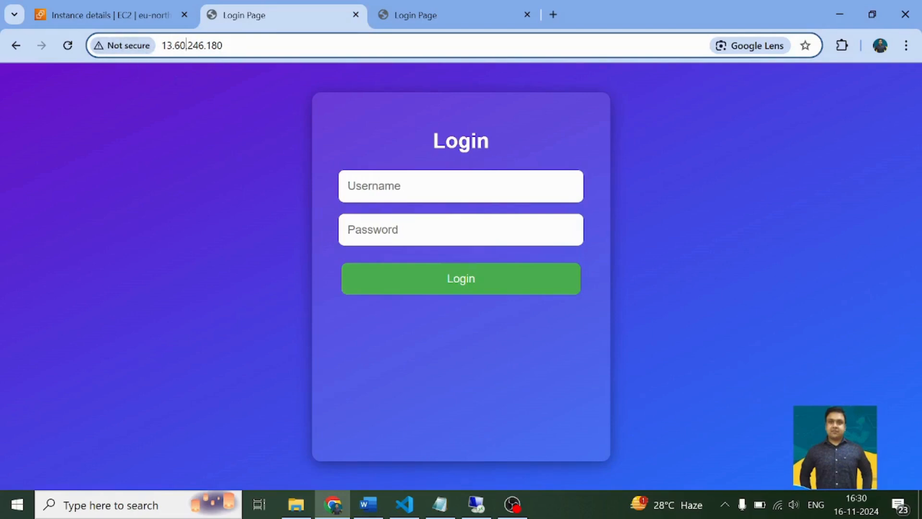
pyautogui.click(137, 20)
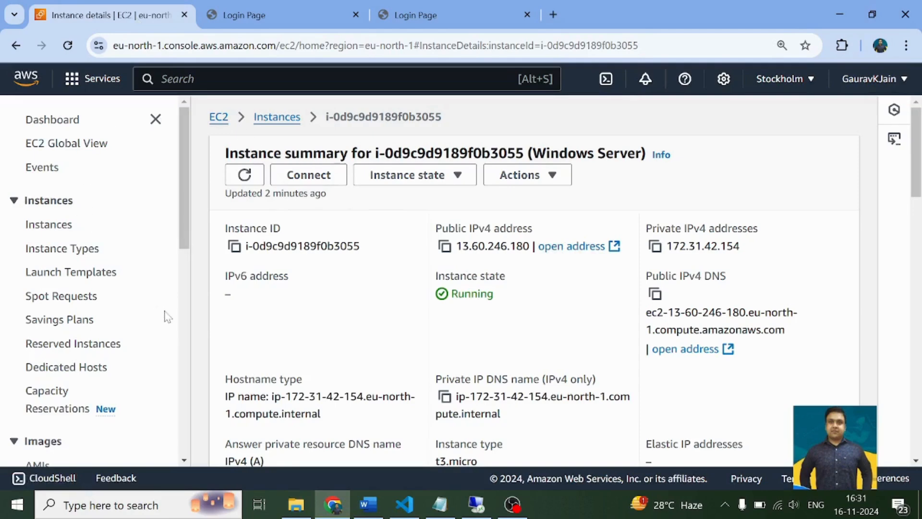
pyautogui.click(269, 22)
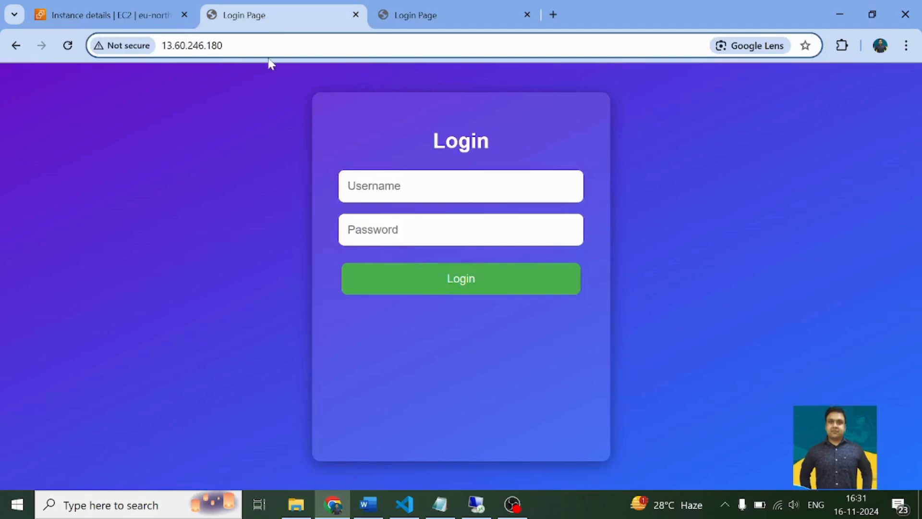
pyautogui.click(428, 17)
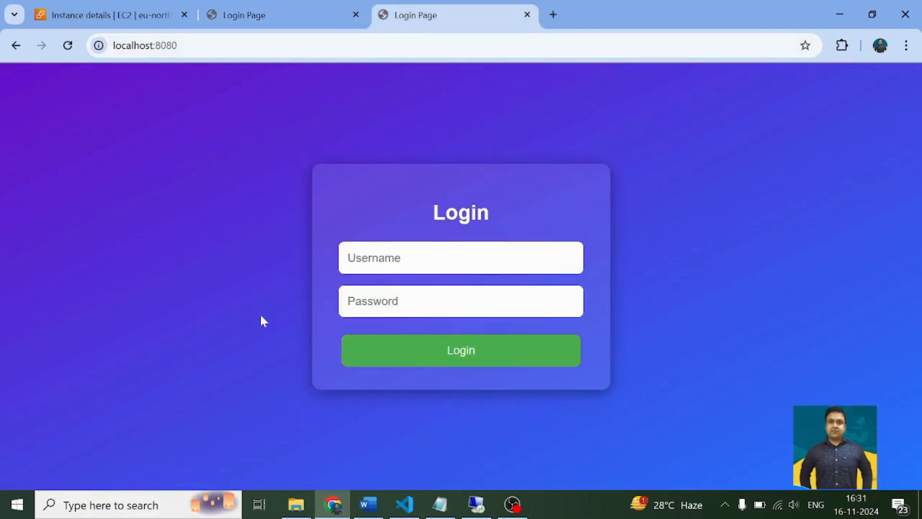
pyautogui.click(261, 22)
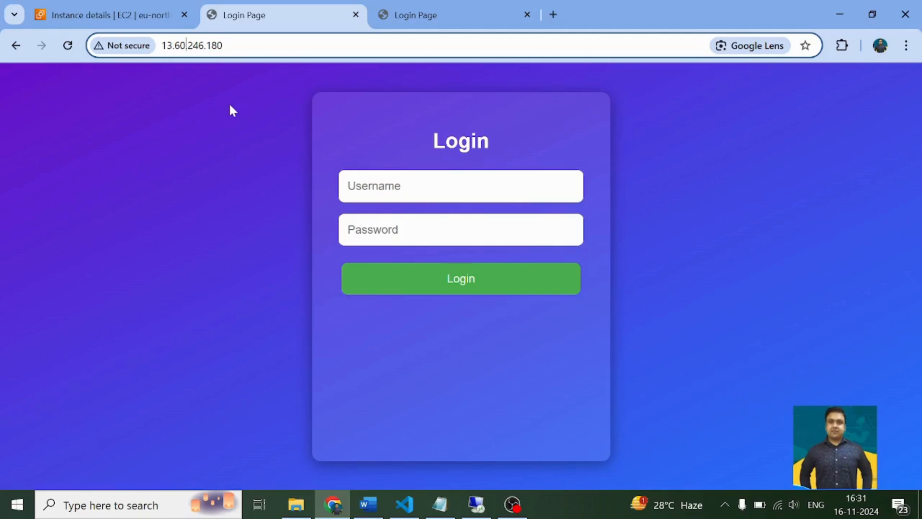
# - Switch to VS Code, enlarge the editor area above the terminal and look over the camera.html source
pyautogui.click(405, 504)
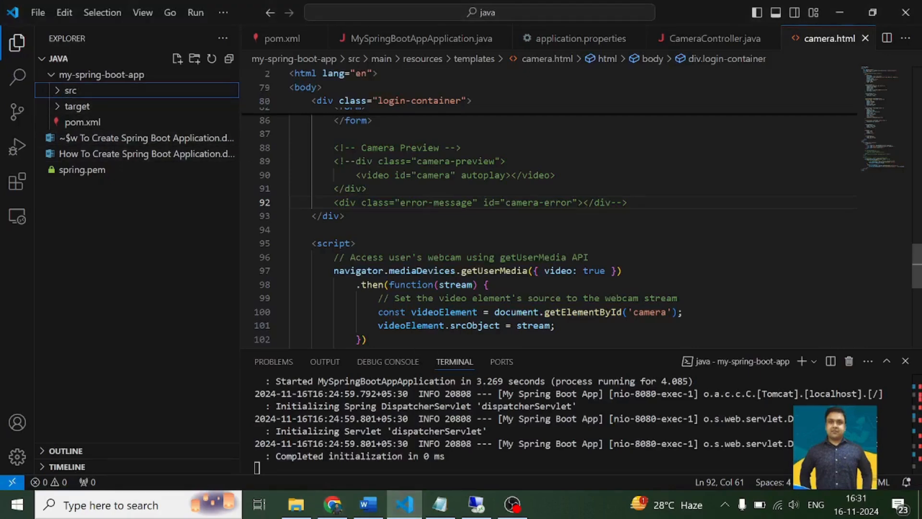
pyautogui.scroll(3, 403, 288)
pyautogui.moveTo(406, 348); pyautogui.dragTo(406, 371)
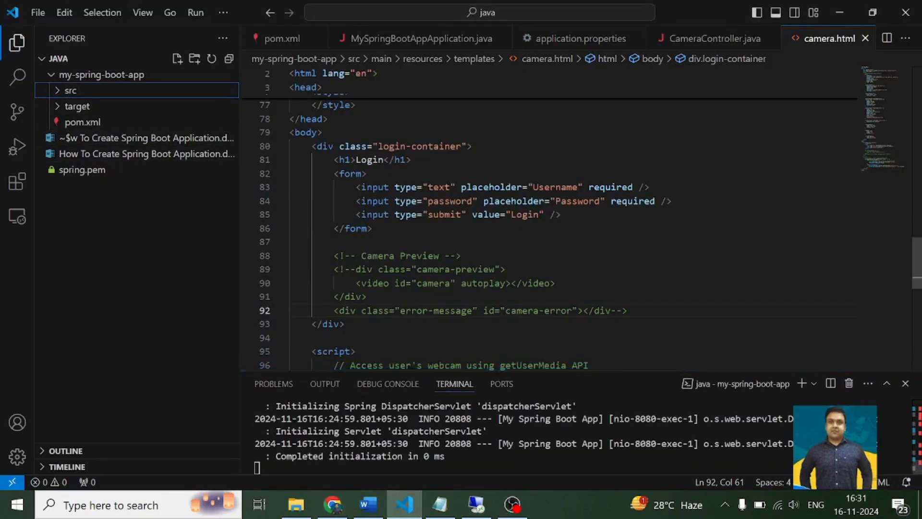
pyautogui.scroll(10, 433, 216)
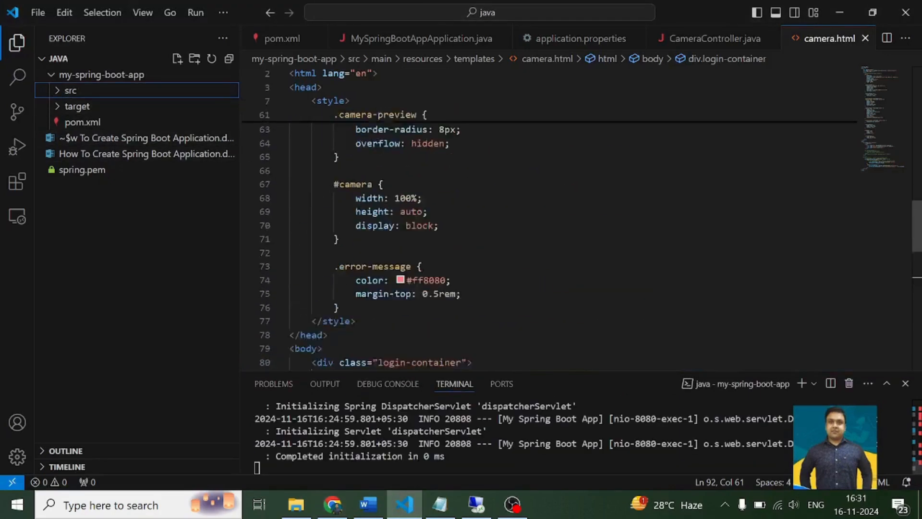
# - Open pom.xml from the my-spring-boot-app folder and review its project details and Spring Boot dependencies
pyautogui.click(51, 79)
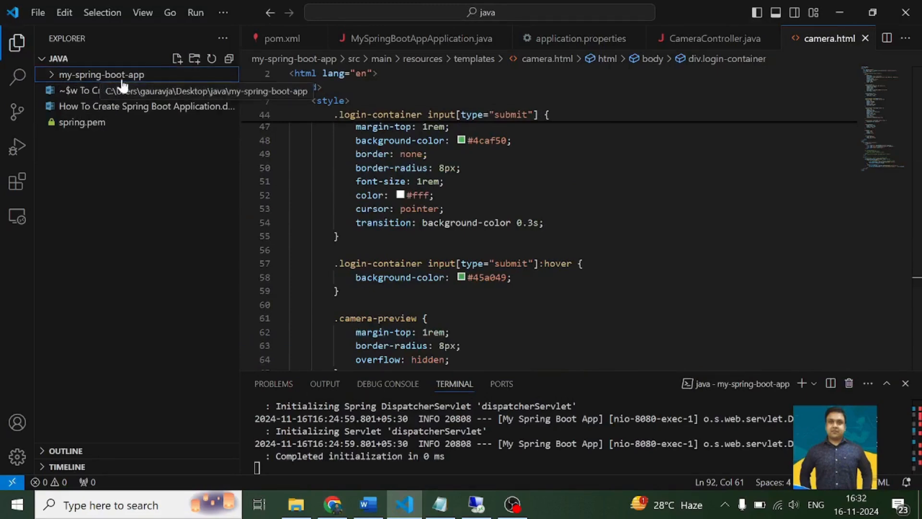
pyautogui.click(84, 77)
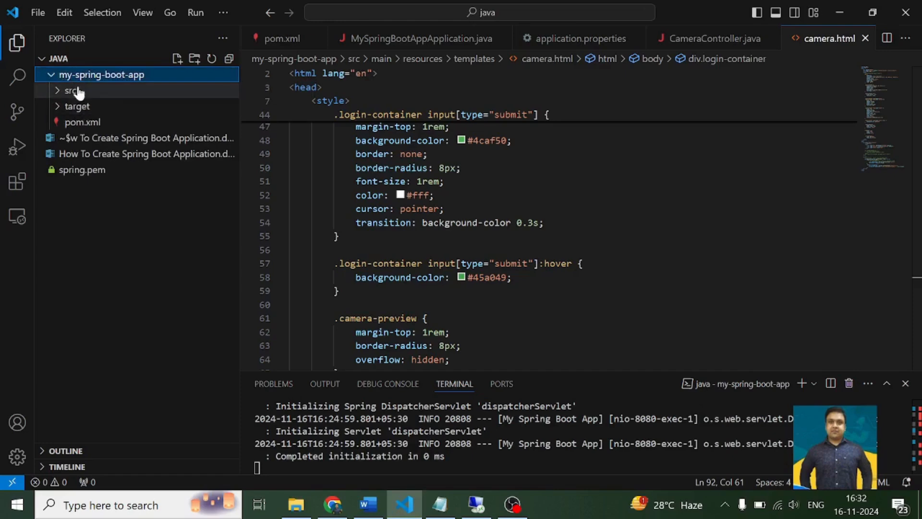
pyautogui.click(84, 123)
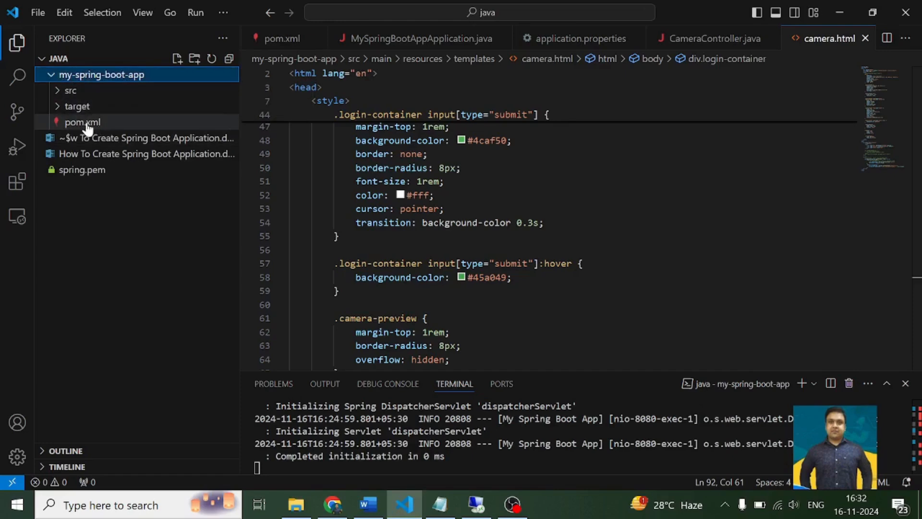
pyautogui.scroll(-10, 547, 221)
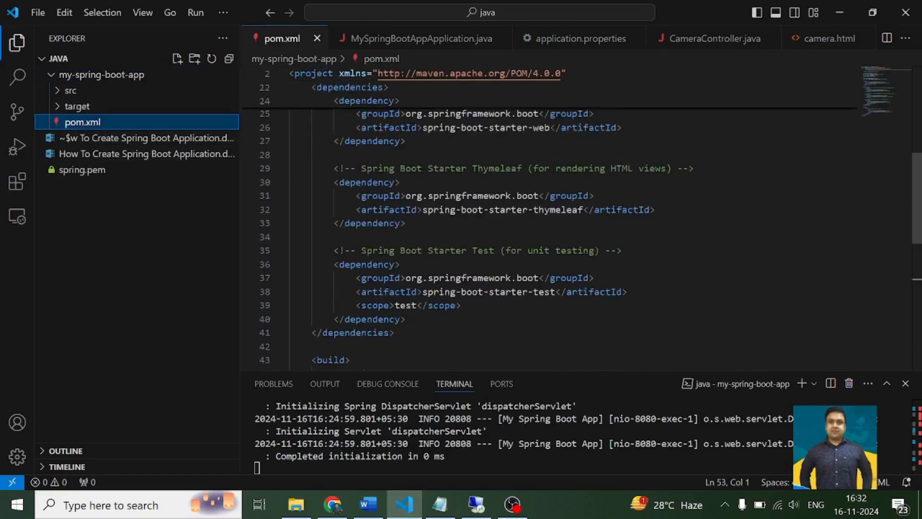
pyautogui.scroll(12, 547, 221)
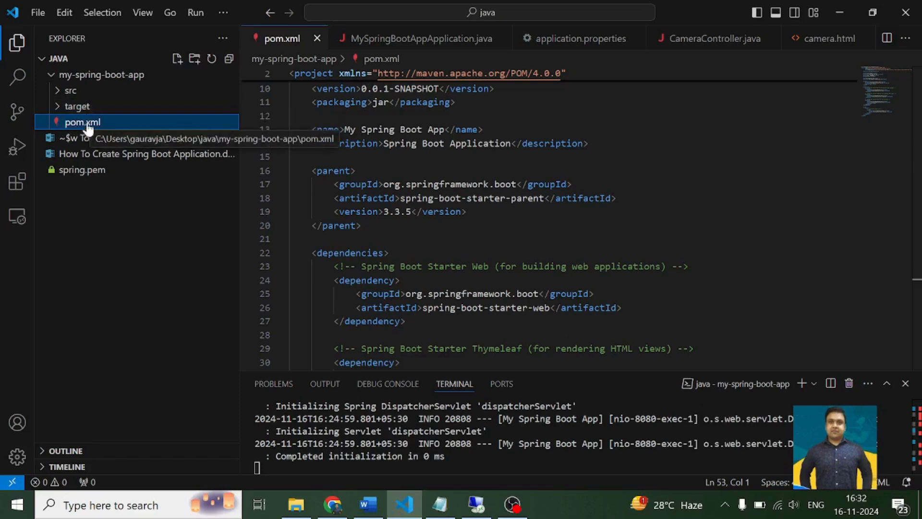
# - Review MySpringBootAppApplication.java and the root "/" mapping in CameraController.java under src/main/java
pyautogui.click(87, 92)
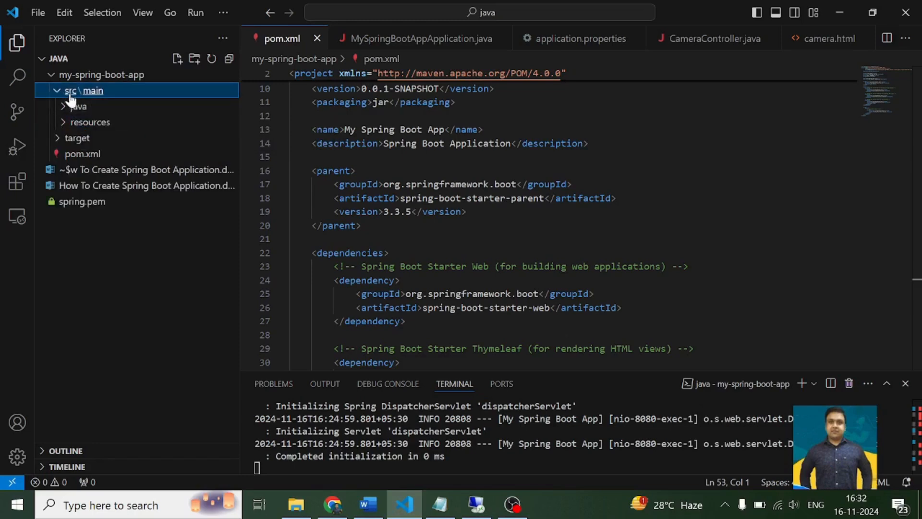
pyautogui.click(91, 95)
pyautogui.click(87, 94)
pyautogui.click(82, 108)
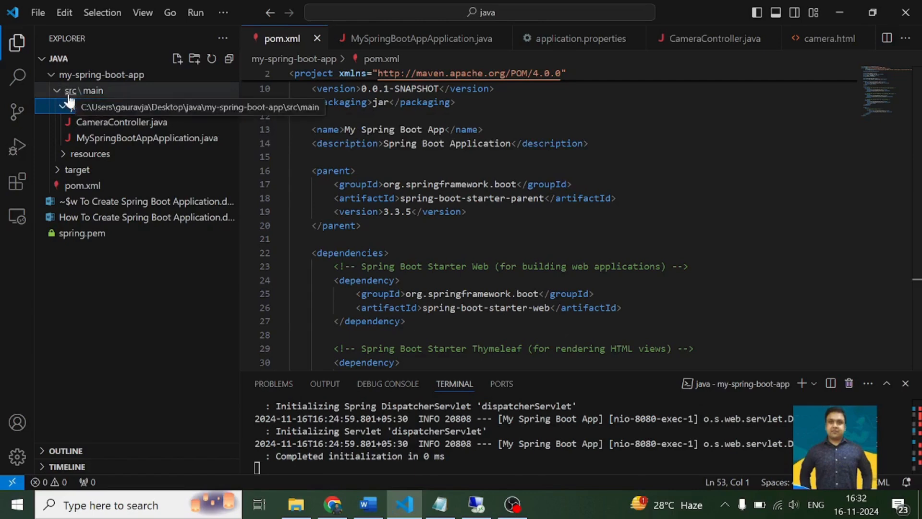
pyautogui.click(98, 139)
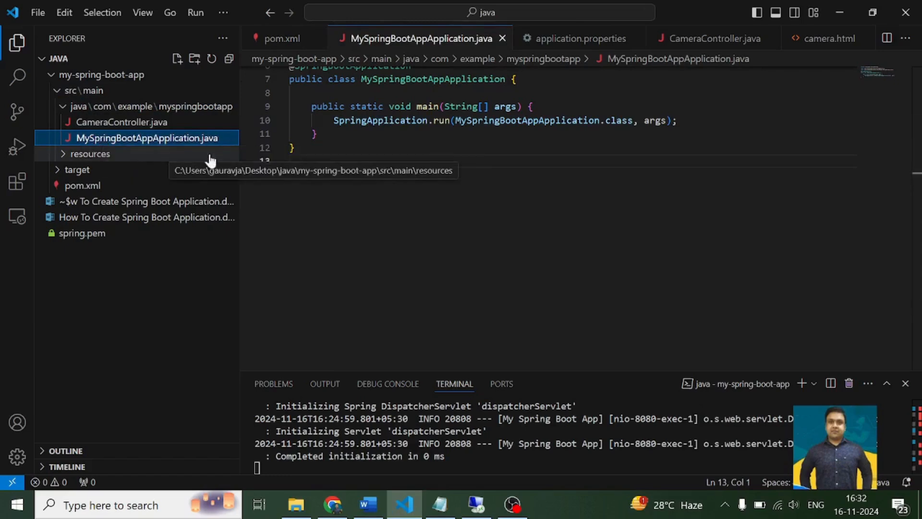
pyautogui.scroll(3, 480, 202)
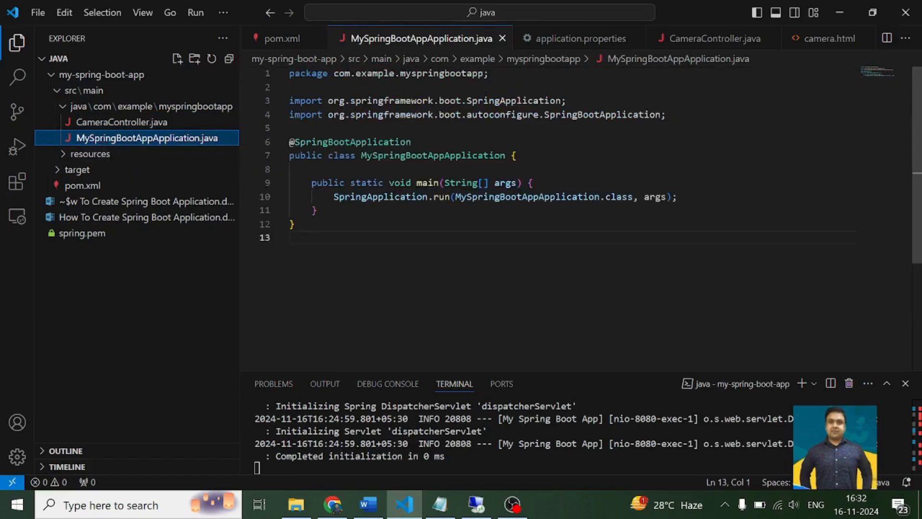
pyautogui.click(109, 123)
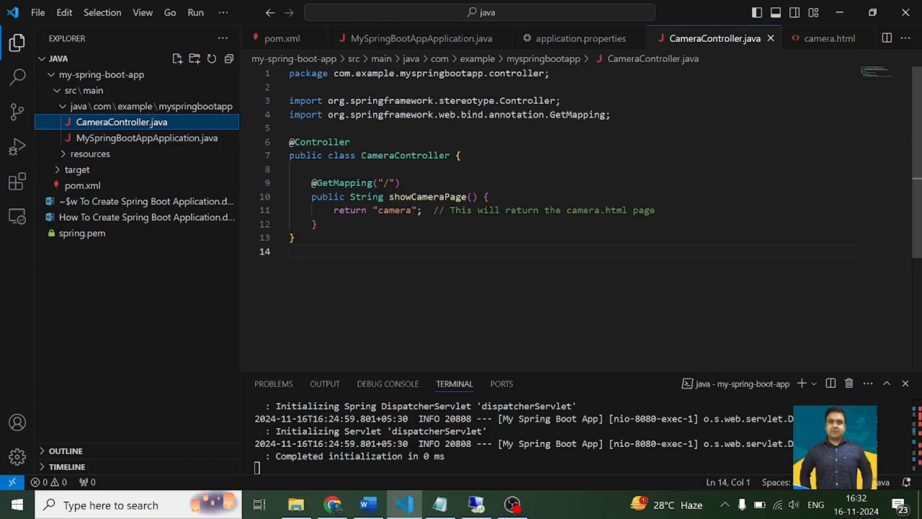
pyautogui.doubleClick(386, 182)
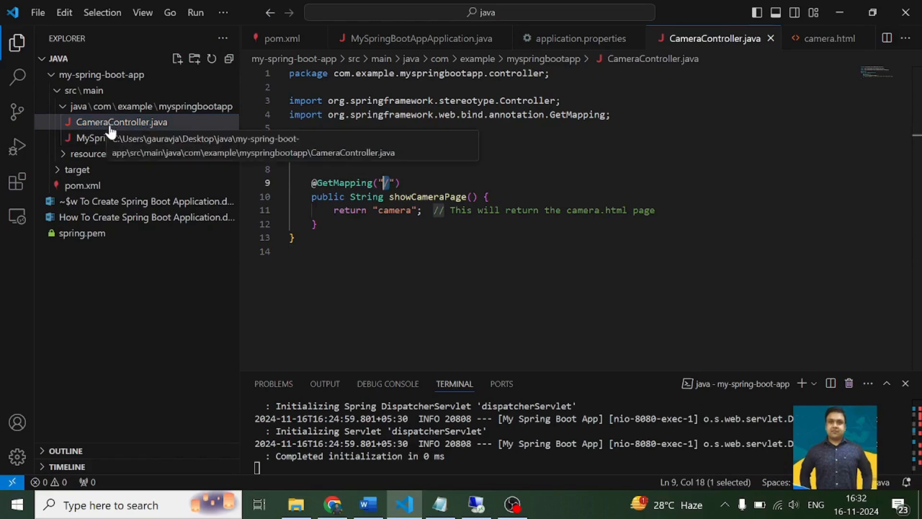
# - Open camera.html from resources/templates and compare its code with the login page shown in Chrome
pyautogui.click(73, 157)
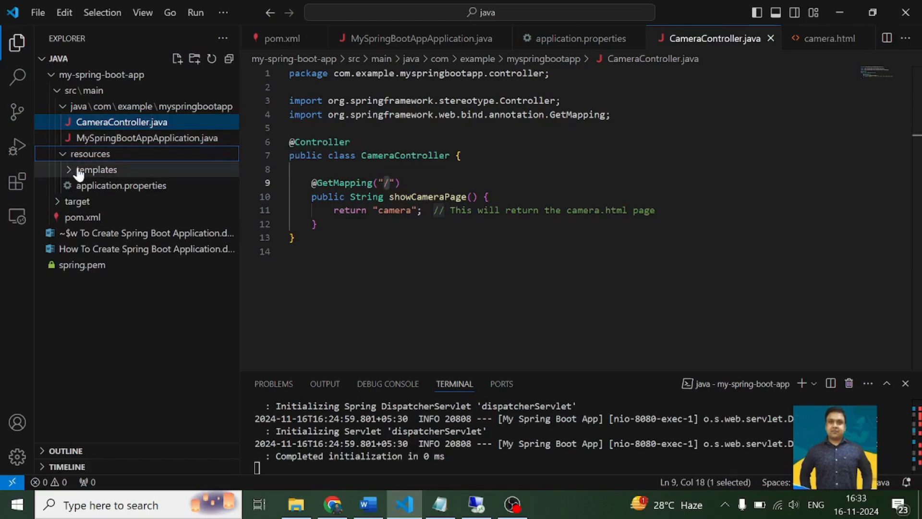
pyautogui.click(79, 172)
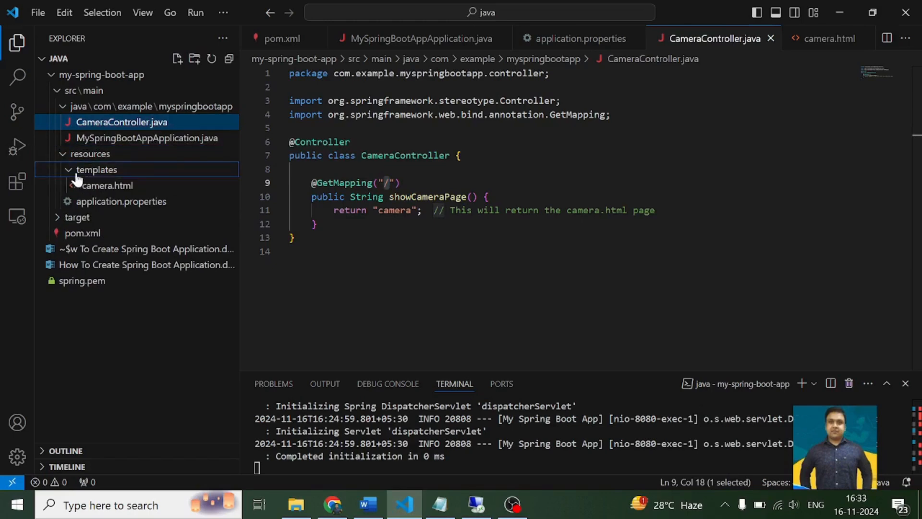
pyautogui.click(95, 191)
pyautogui.scroll(15, 550, 239)
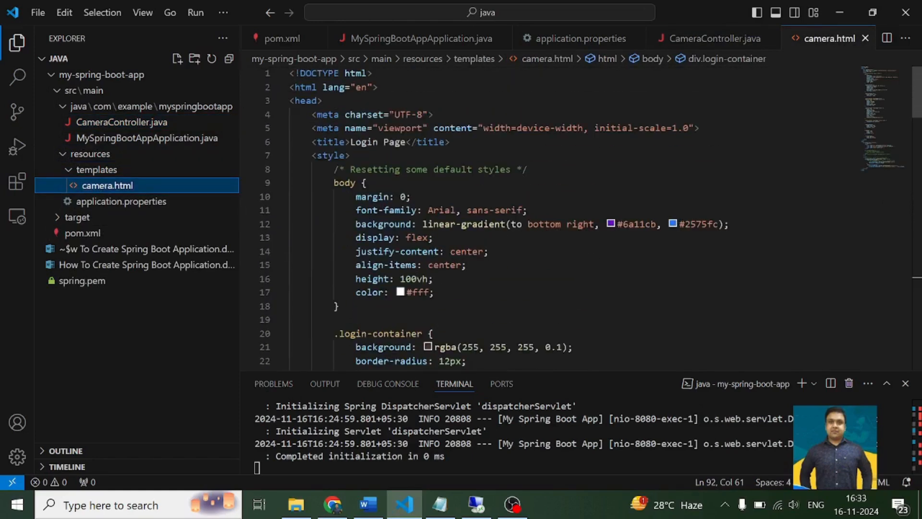
pyautogui.hotkey('alt', 'Tab')
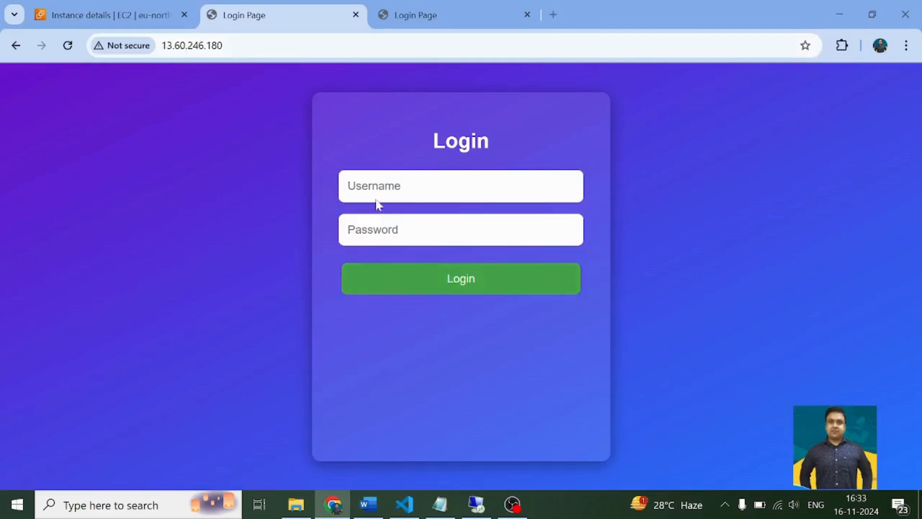
pyautogui.hotkey('alt', 'Tab')
pyautogui.scroll(-6, 550, 239)
pyautogui.scroll(-3, 549, 239)
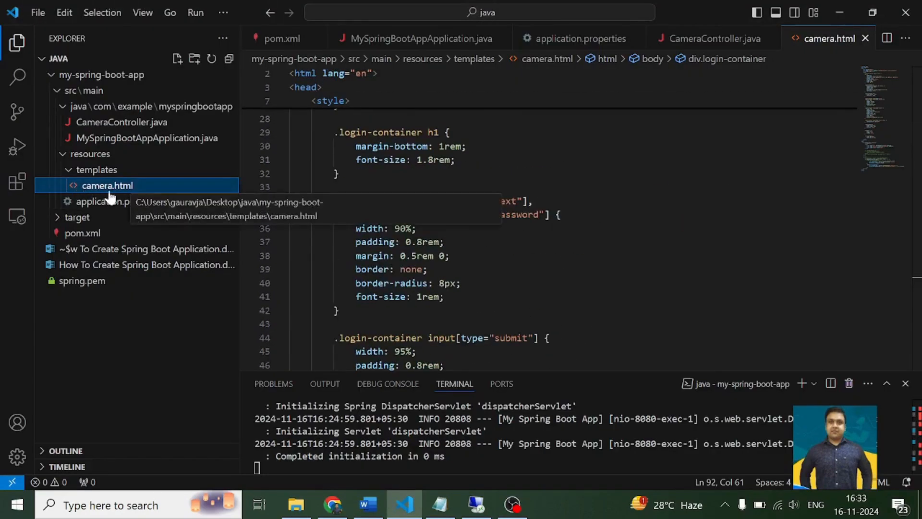
# - Examine the return "camera" statement in CameraController.java and the camera.html template it refers to, including a check of the target folder
pyautogui.click(101, 123)
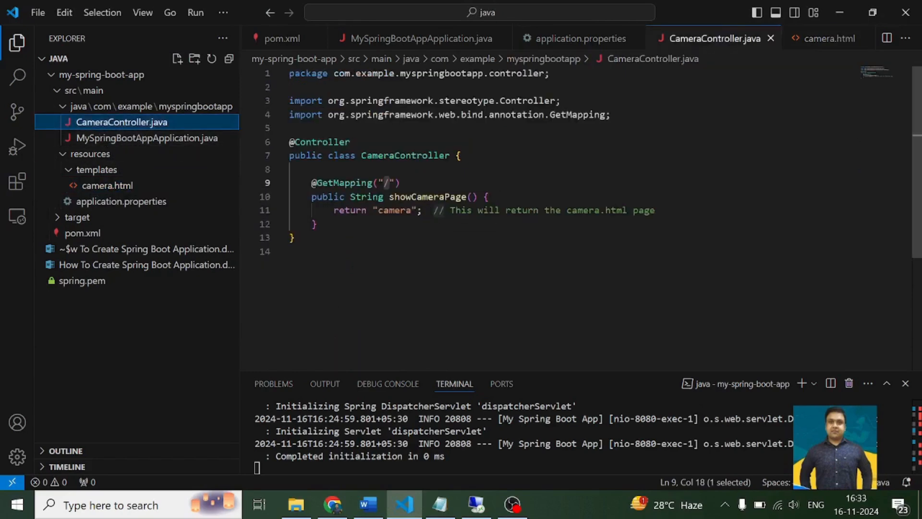
pyautogui.click(427, 197)
pyautogui.moveTo(351, 211); pyautogui.dragTo(422, 210)
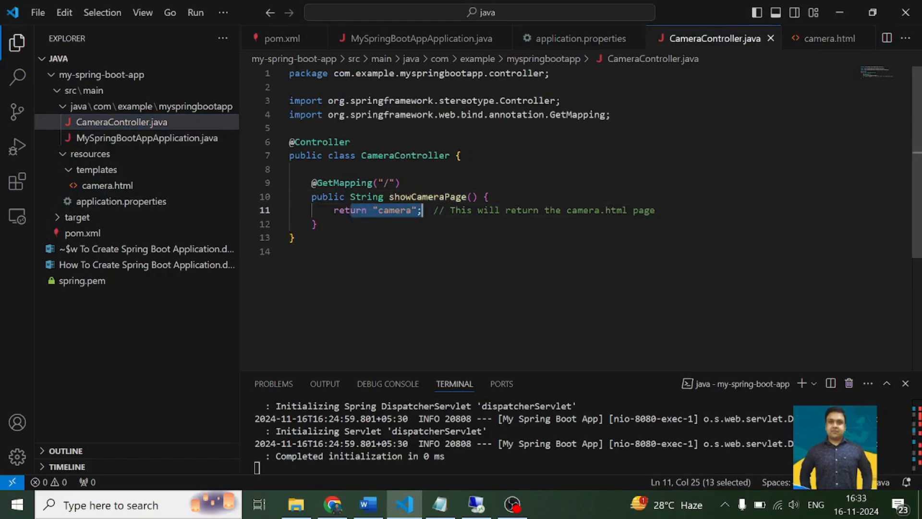
pyautogui.click(120, 187)
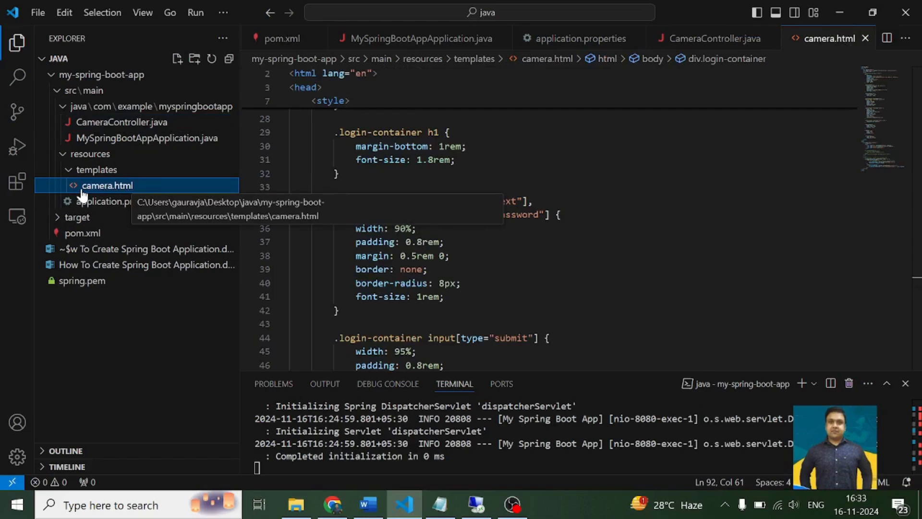
pyautogui.click(73, 222)
pyautogui.click(73, 222)
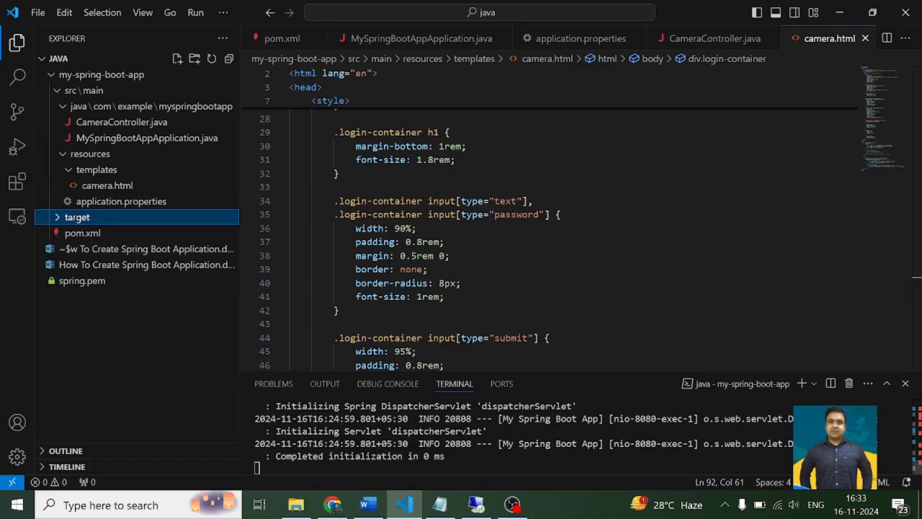
# - Stop the Spring Boot application running in the terminal
pyautogui.click(336, 461)
pyautogui.hotkey('ctrl', 'c')
pyautogui.hotkey('ctrl', 'c')
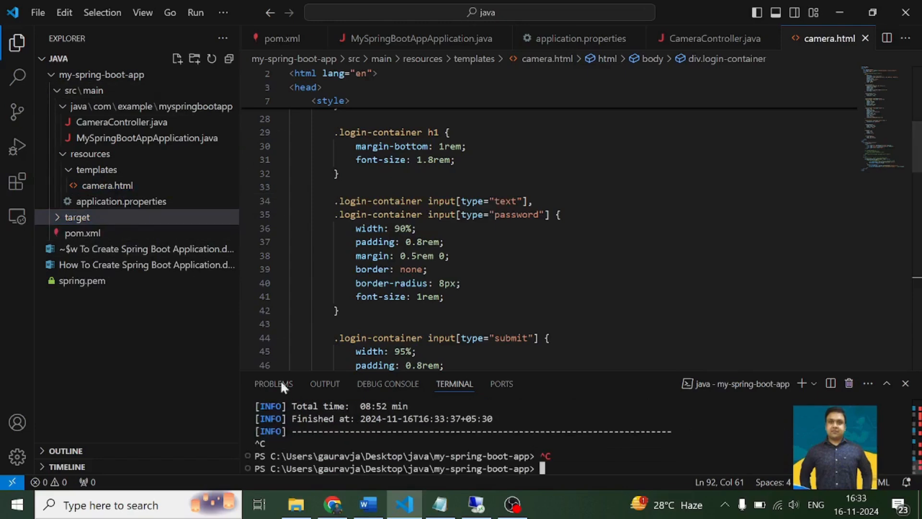
# - Rebuild and start the application in the terminal with mvn clean spring-boot:run
pyautogui.write('mvn clean package')
pyautogui.press('Up')
pyautogui.press('Up')
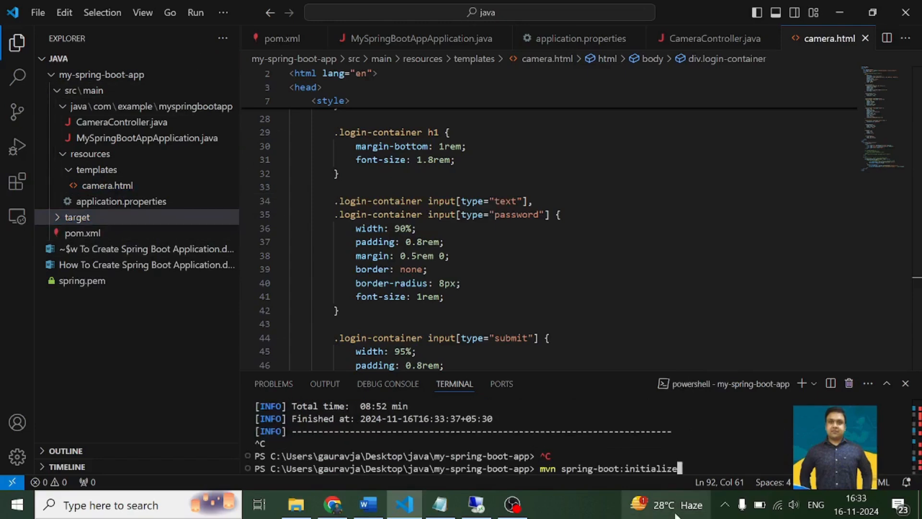
pyautogui.press('Down')
pyautogui.press('Down')
pyautogui.press('Up')
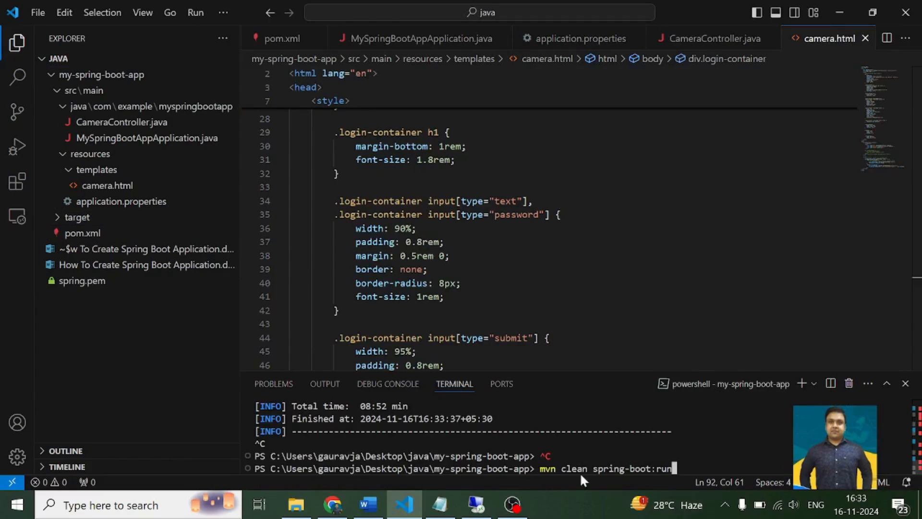
pyautogui.press('Return')
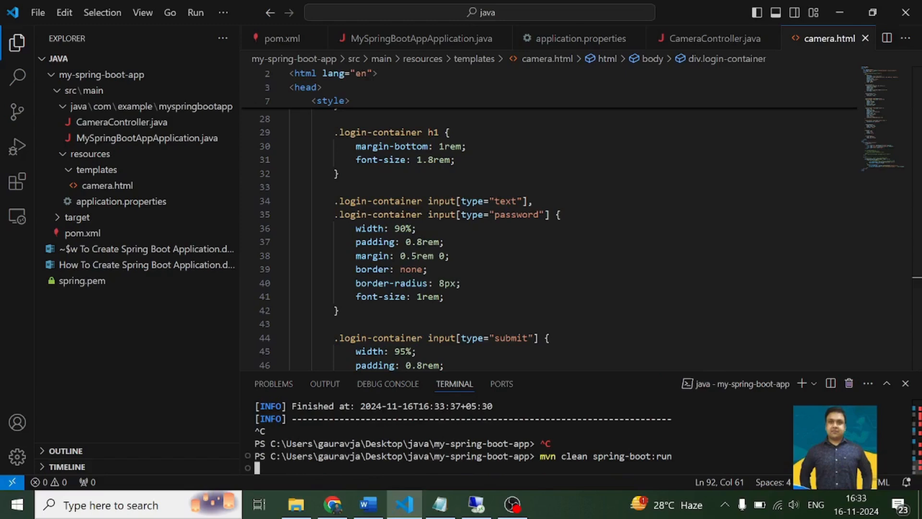
# - Collapse the resources and src folders and check the build output inside the target folder
pyautogui.click(57, 154)
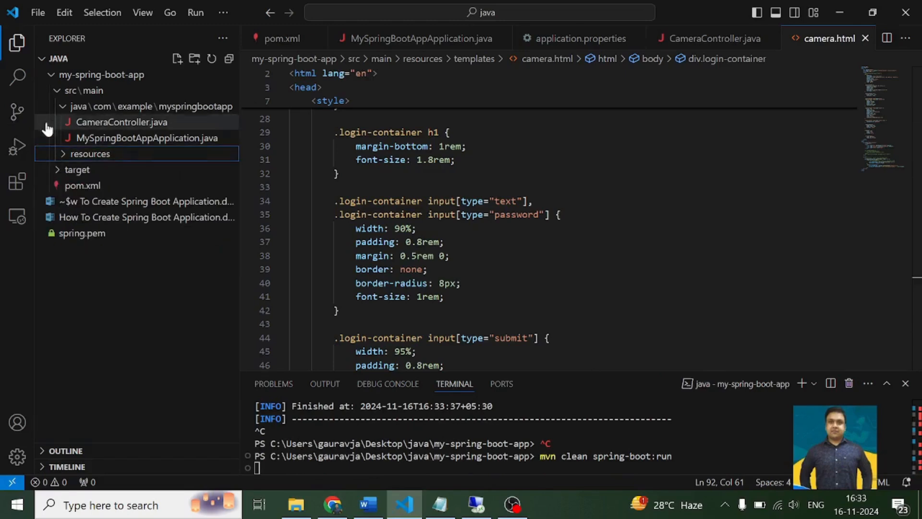
pyautogui.click(56, 94)
pyautogui.click(58, 106)
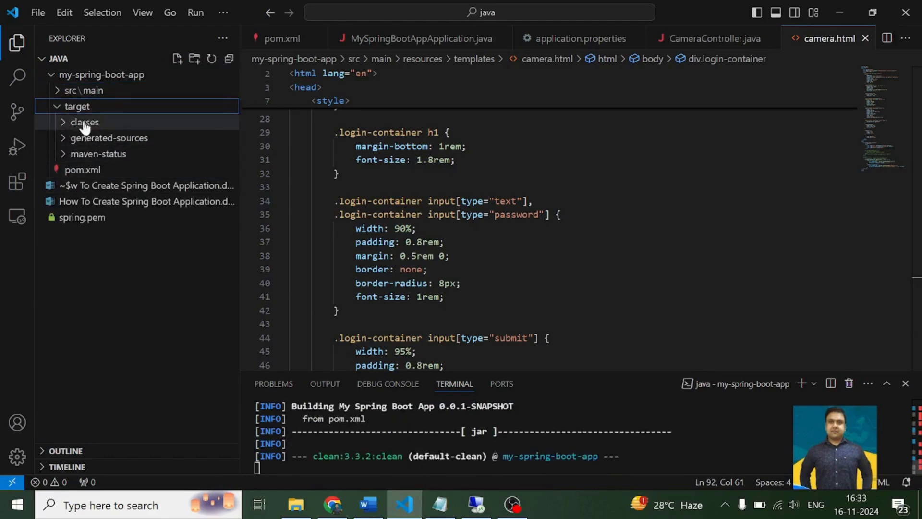
pyautogui.click(74, 108)
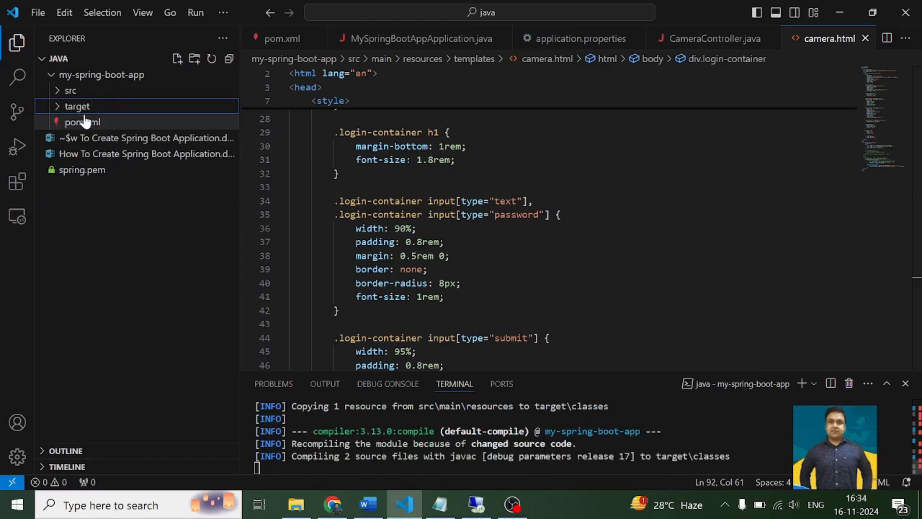
# - Expand the target folder and its classes, generated-sources and maven-status subfolders to examine the rebuilt output
pyautogui.click(76, 110)
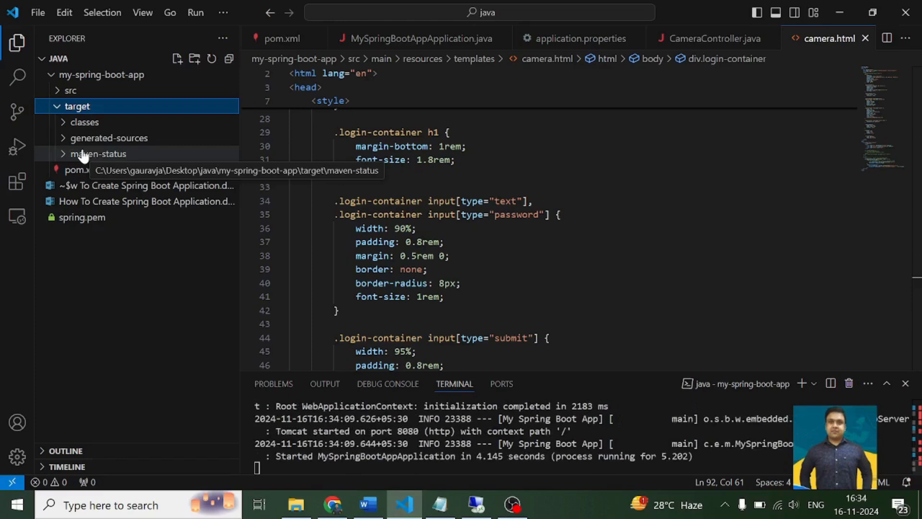
pyautogui.click(92, 126)
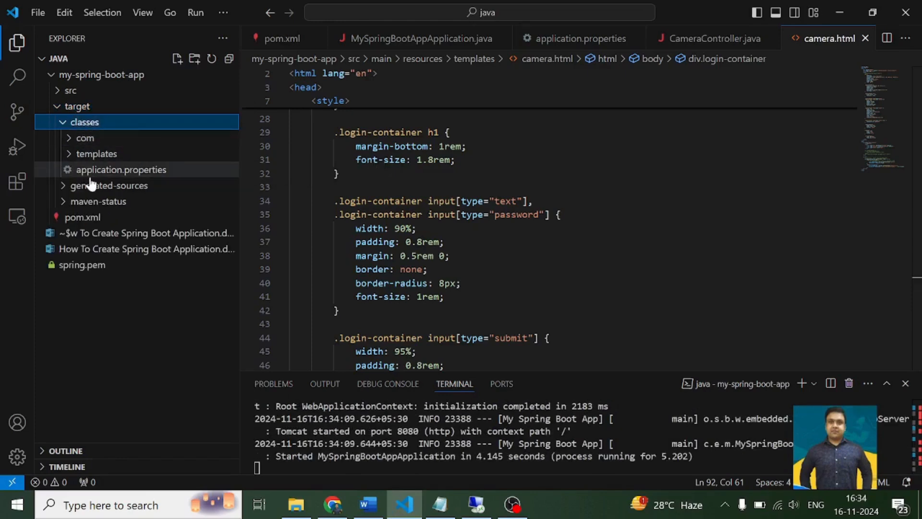
pyautogui.click(89, 186)
pyautogui.click(83, 201)
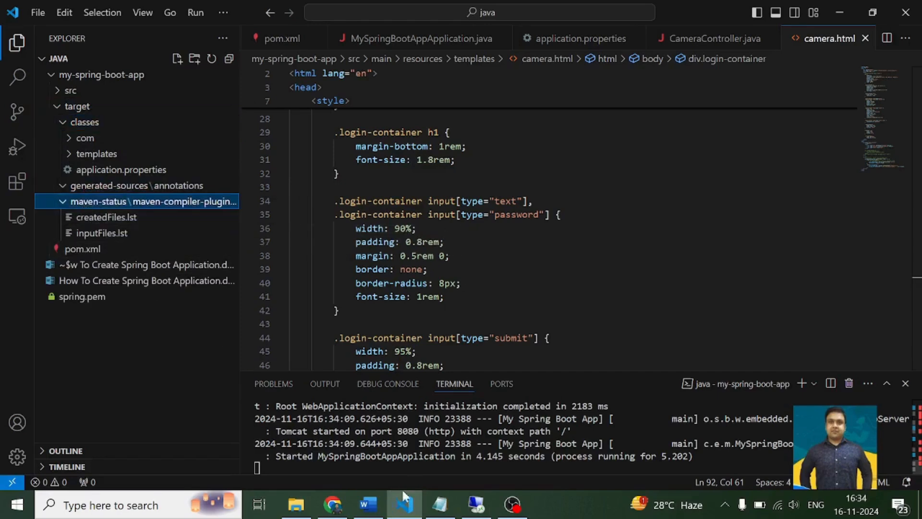
# - Check the login page at localhost:8080 in Chrome with a reload and return to VS Code
pyautogui.hotkey('alt', 'Tab')
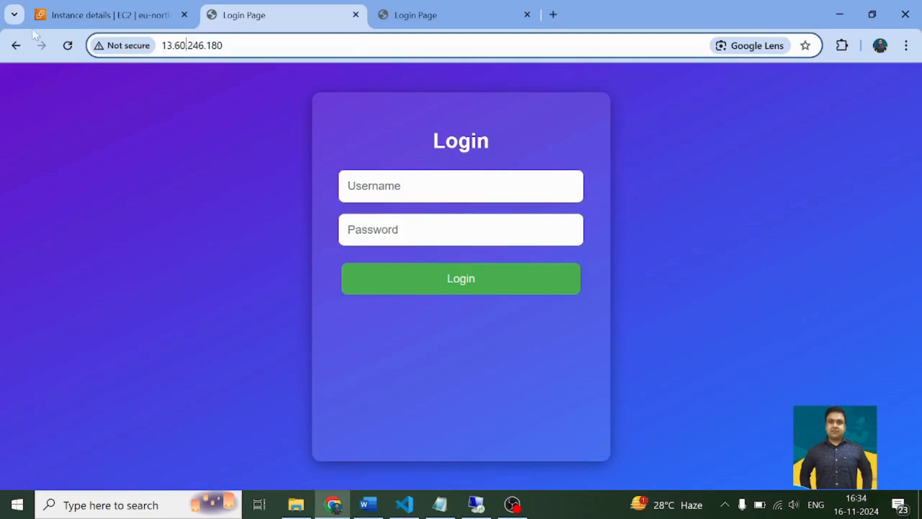
pyautogui.click(395, 17)
pyautogui.click(68, 46)
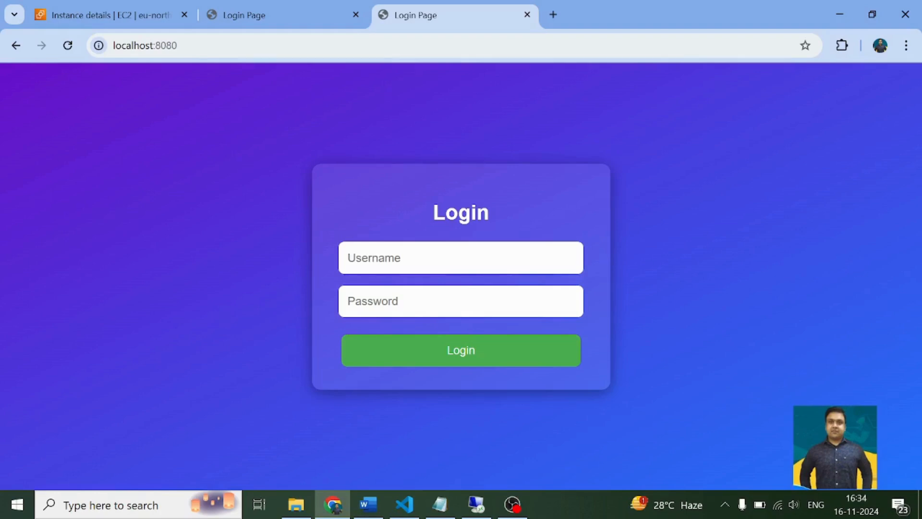
pyautogui.hotkey('alt', 'Tab')
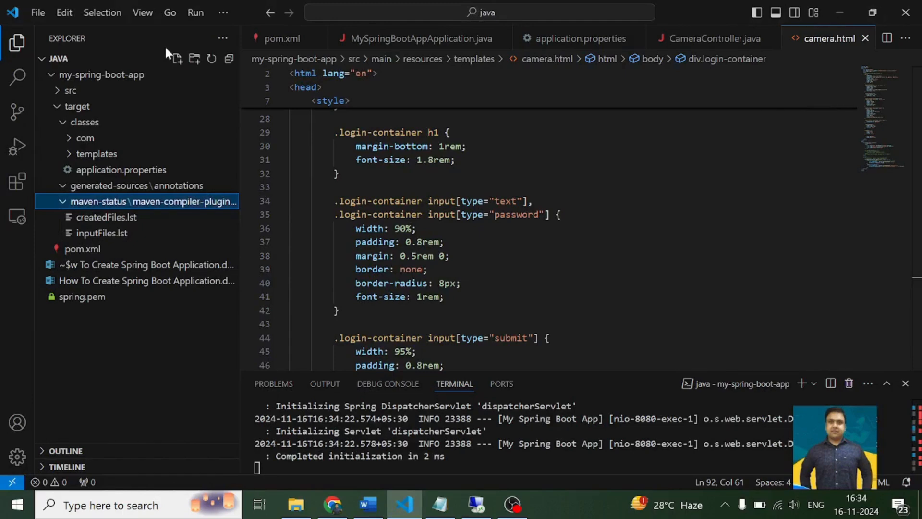
# - Switch to the AWS console in Chrome and open the EC2 Instances list
pyautogui.click(338, 503)
pyautogui.click(120, 16)
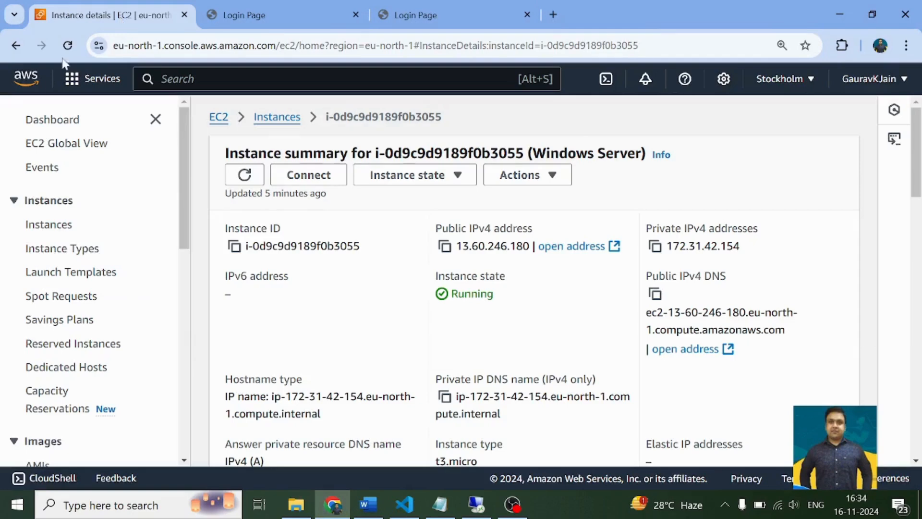
pyautogui.click(49, 230)
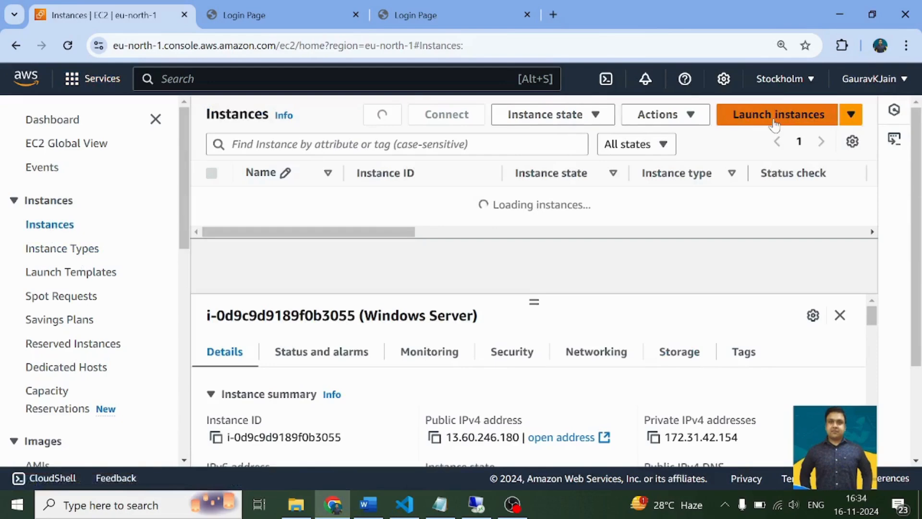
# - Begin launching a new EC2 instance and enter a person's first name followed by -test as its name
pyautogui.click(772, 124)
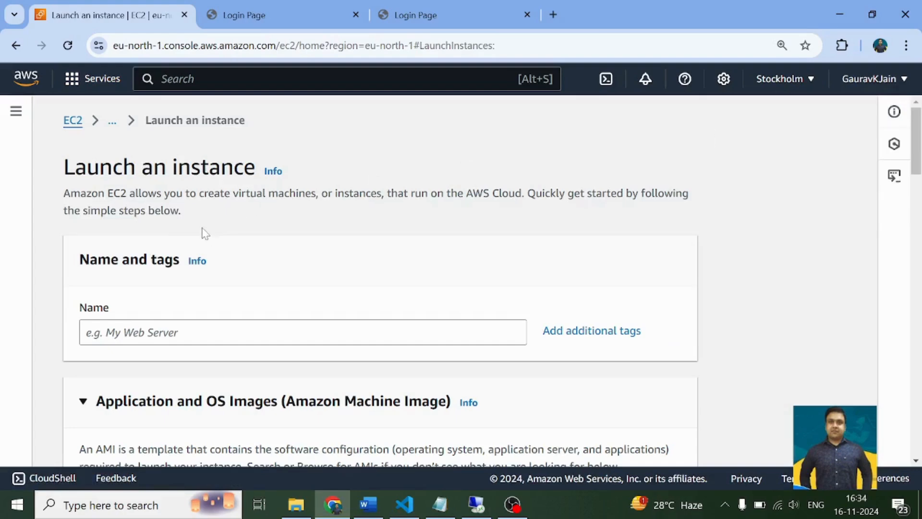
pyautogui.scroll(-6, 192, 240)
pyautogui.scroll(3, 150, 275)
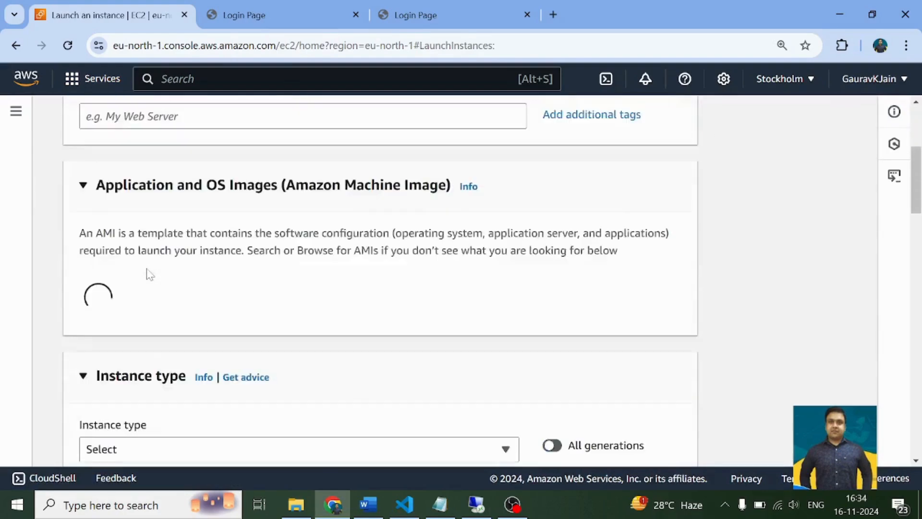
pyautogui.scroll(5, 150, 274)
pyautogui.click(158, 332)
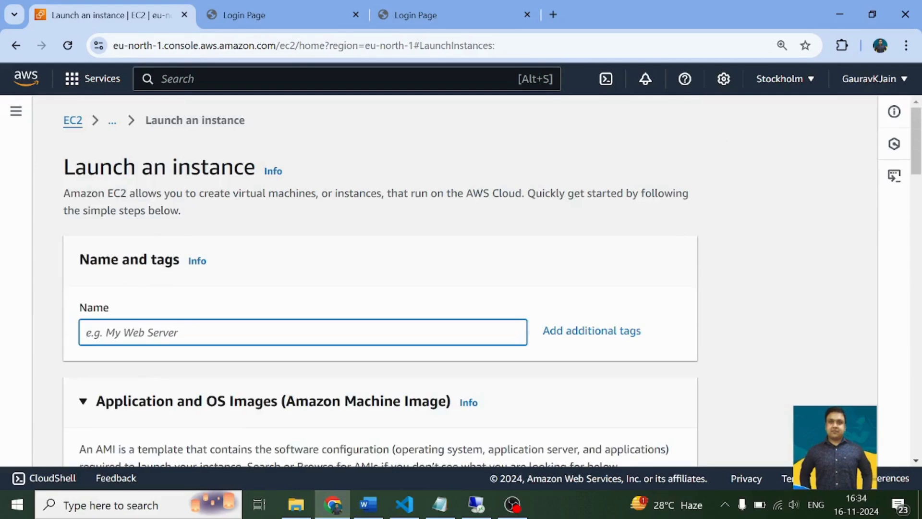
pyautogui.write('Gau')
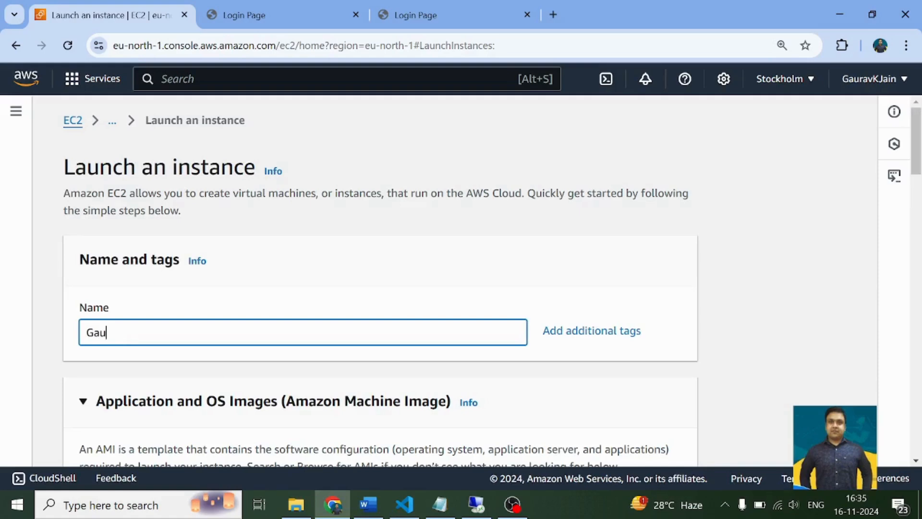
pyautogui.write('rav-test')
# - Choose Windows as the new instance's operating system and search its machine images for 2019, leaving Microsoft Windows Server 2025 Base selected
pyautogui.scroll(-5, 272, 363)
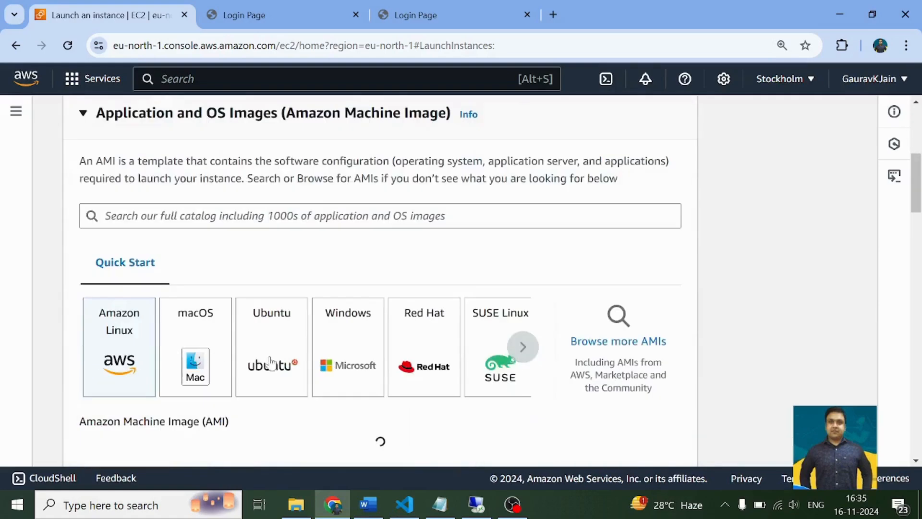
pyautogui.click(270, 364)
pyautogui.click(353, 366)
pyautogui.scroll(-4, 294, 332)
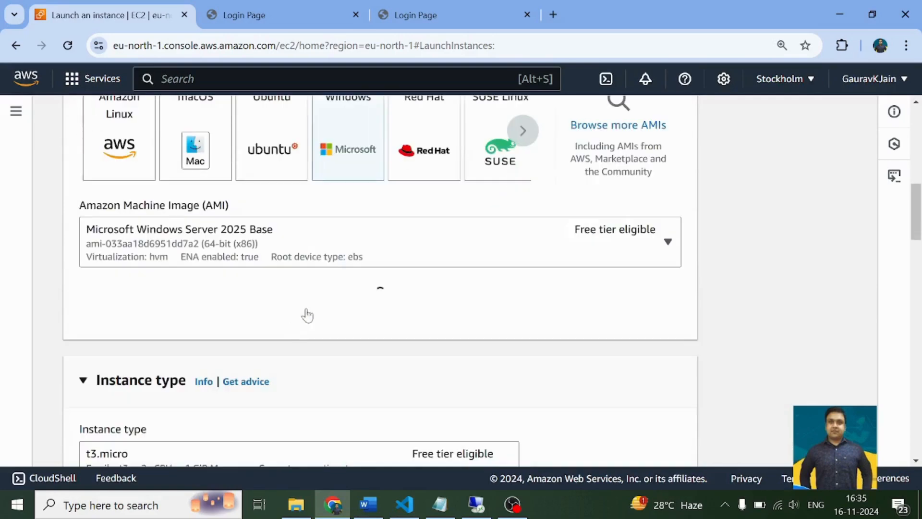
pyautogui.click(398, 255)
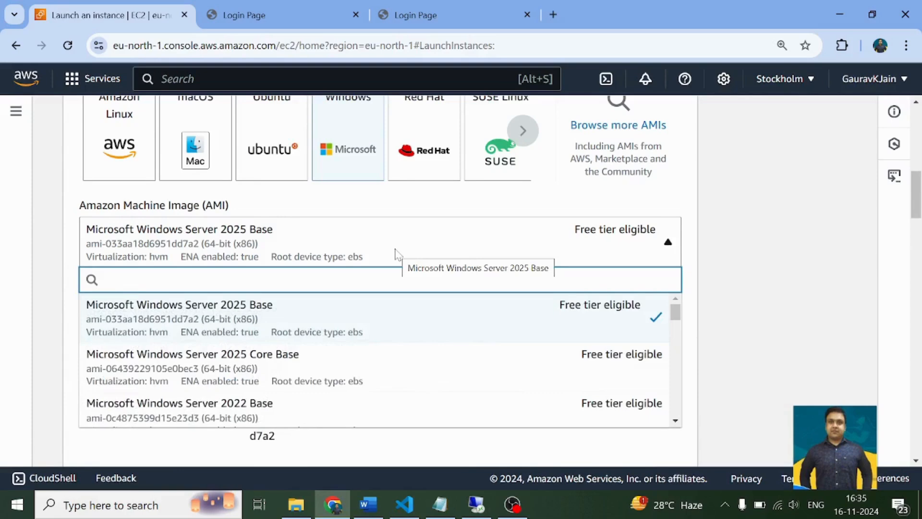
pyautogui.write('2019')
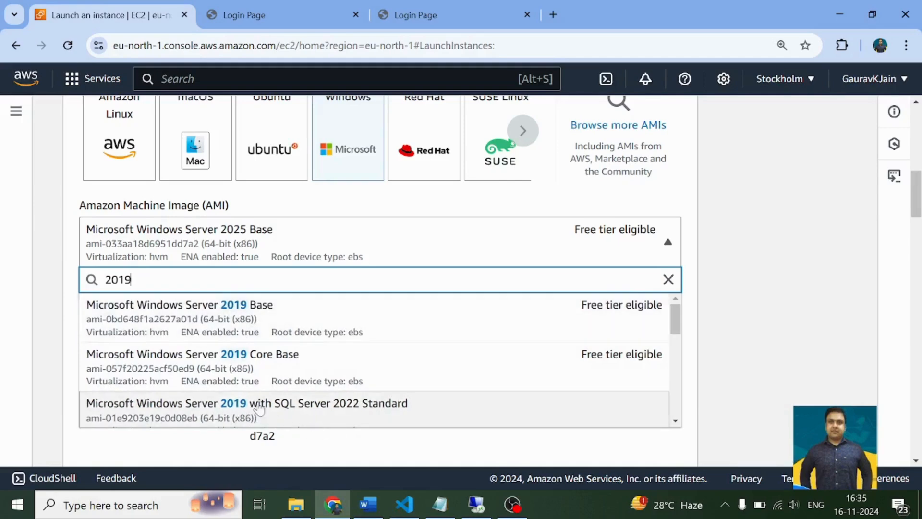
pyautogui.click(72, 285)
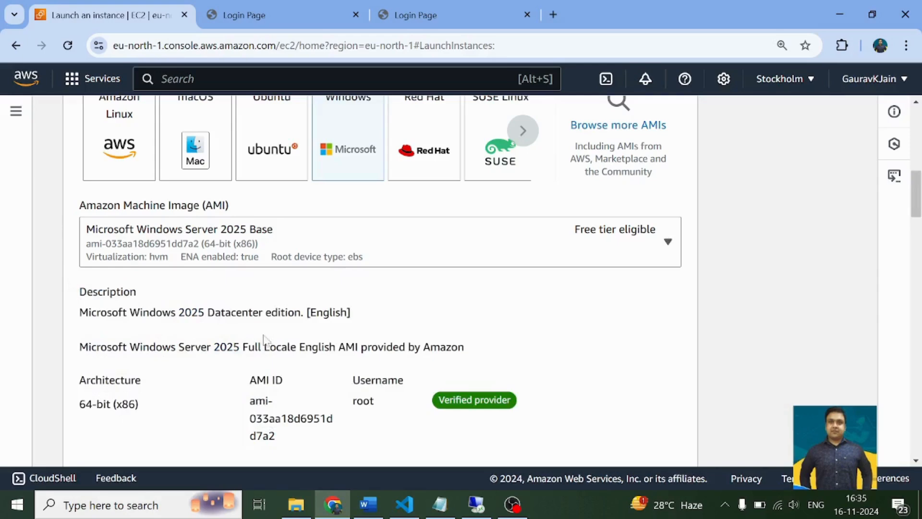
# - Fill in a name for a new RSA key pair in .pem format, review its options and dismiss the dialog
pyautogui.scroll(-10, 263, 336)
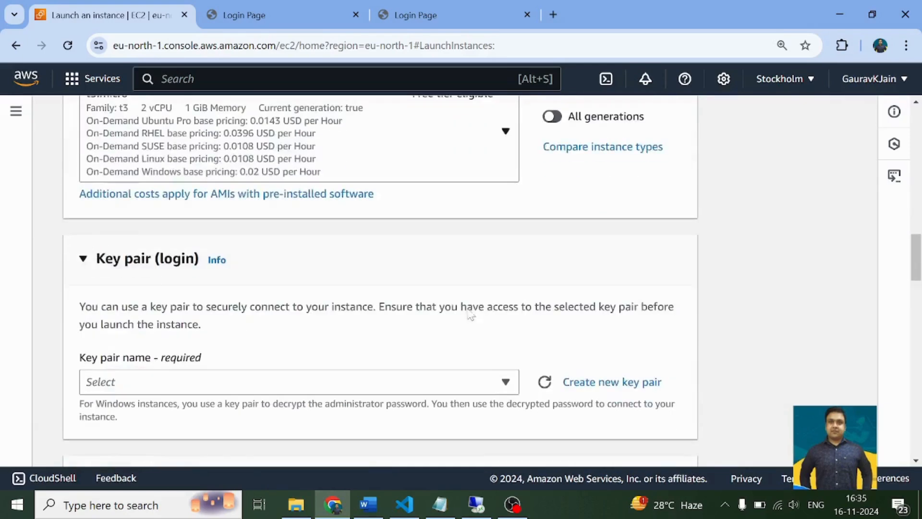
pyautogui.scroll(-3, 470, 315)
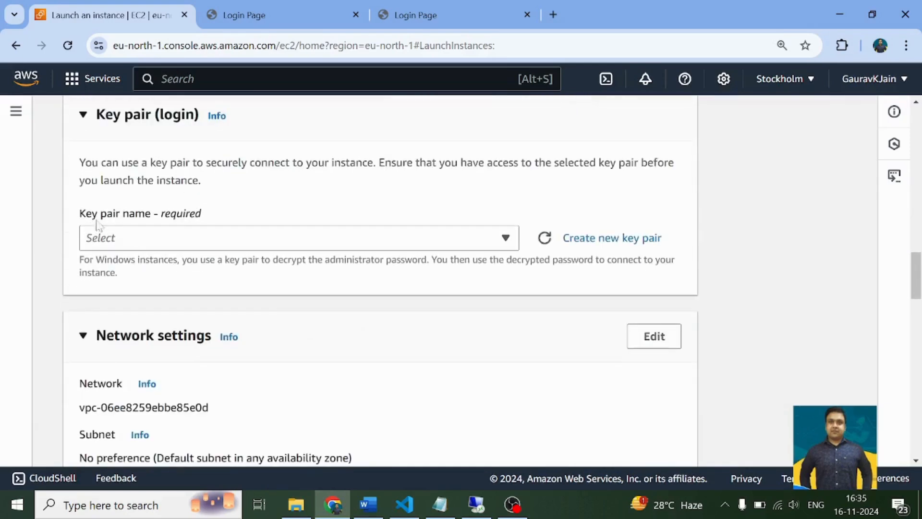
pyautogui.click(572, 246)
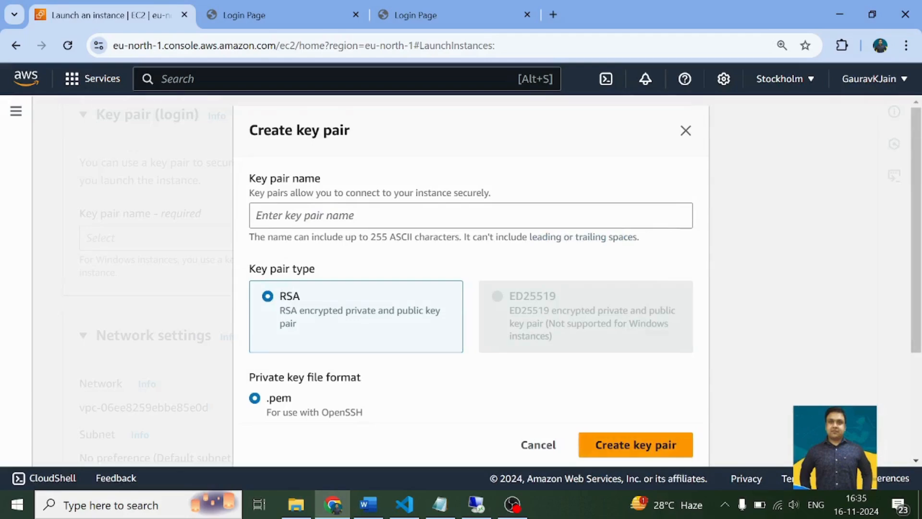
pyautogui.click(470, 215)
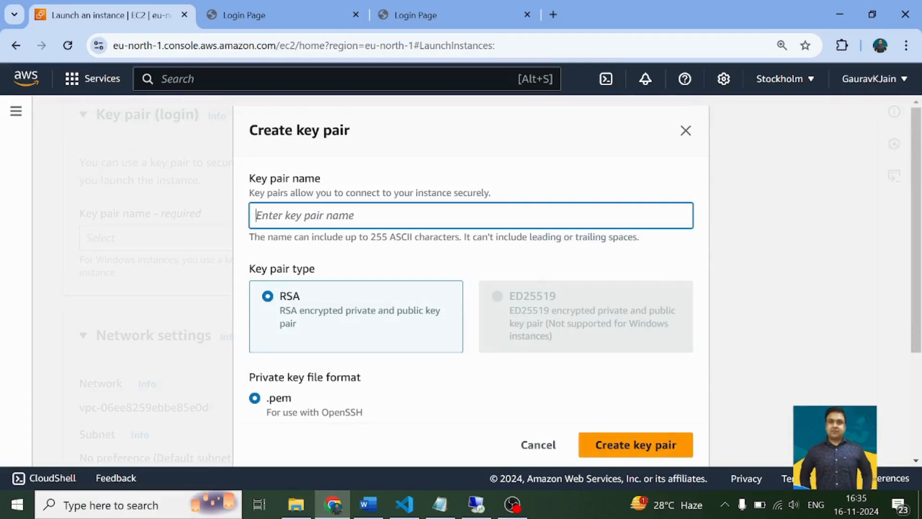
pyautogui.write('gaurav')
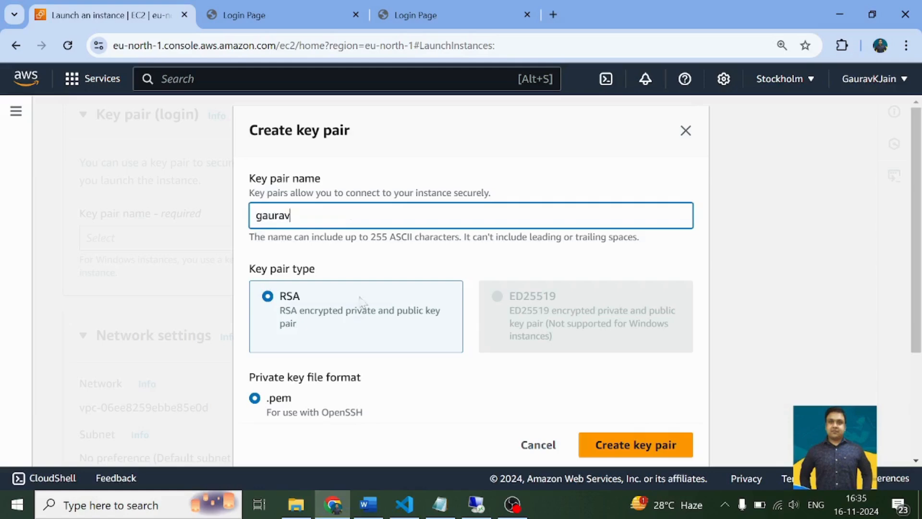
pyautogui.scroll(-3, 401, 360)
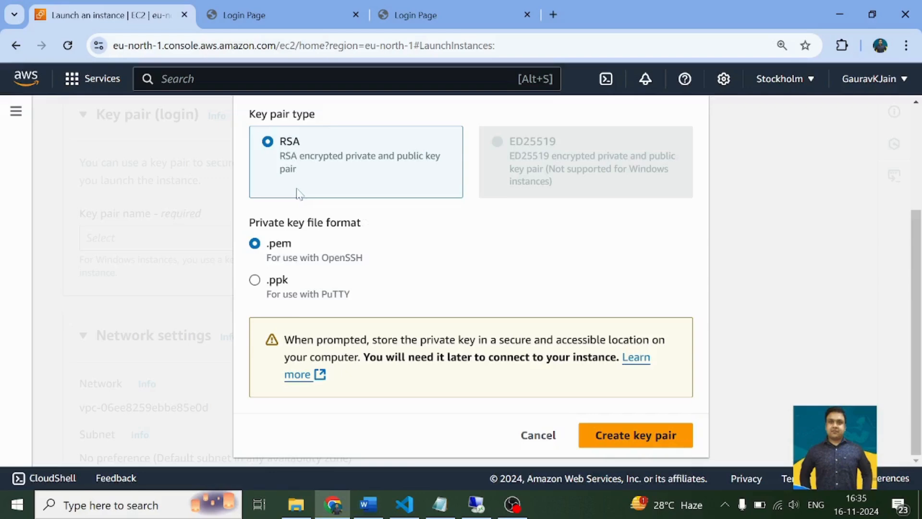
pyautogui.scroll(3, 477, 244)
pyautogui.scroll(-3, 529, 360)
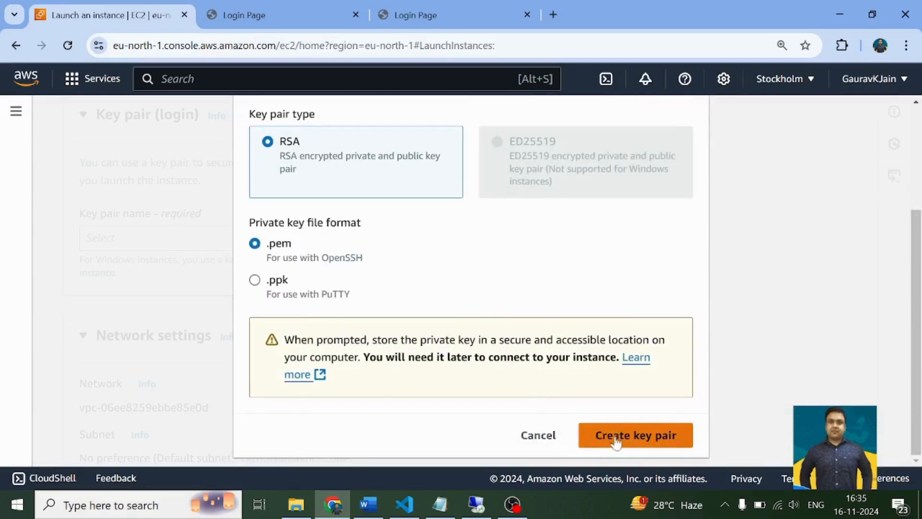
pyautogui.scroll(3, 652, 176)
pyautogui.click(687, 131)
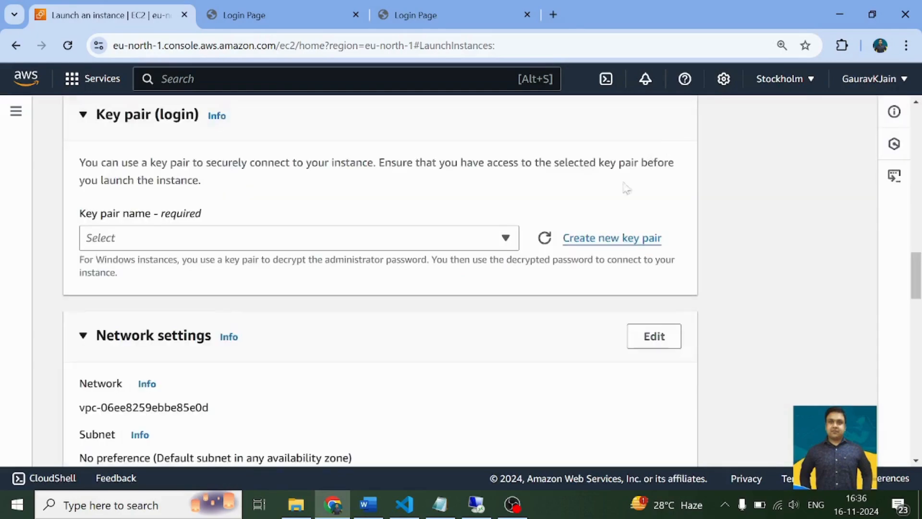
# - Allow HTTPS and HTTP traffic from the internet in the new instance's network settings
pyautogui.scroll(-10, 258, 307)
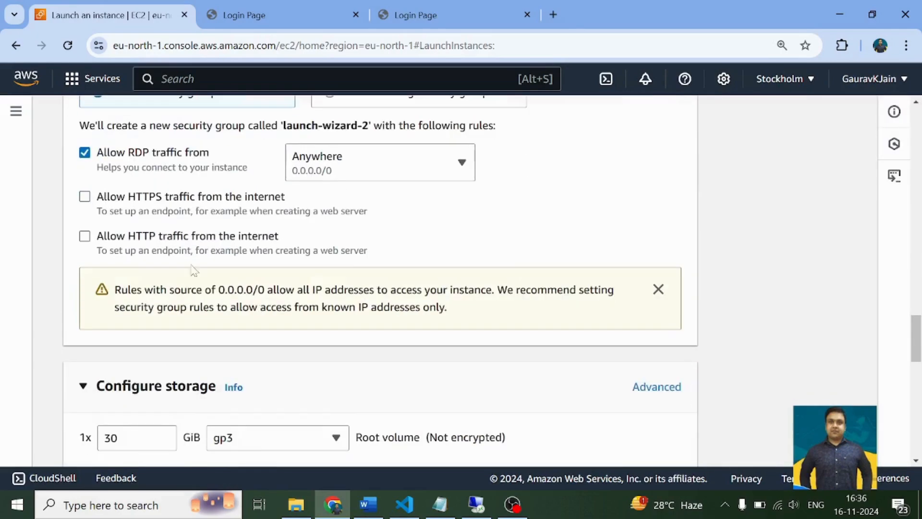
pyautogui.click(85, 197)
pyautogui.click(86, 238)
# - Review the launch summary, leave the form without launching the instance, and return to the Instances list
pyautogui.scroll(-15, 367, 277)
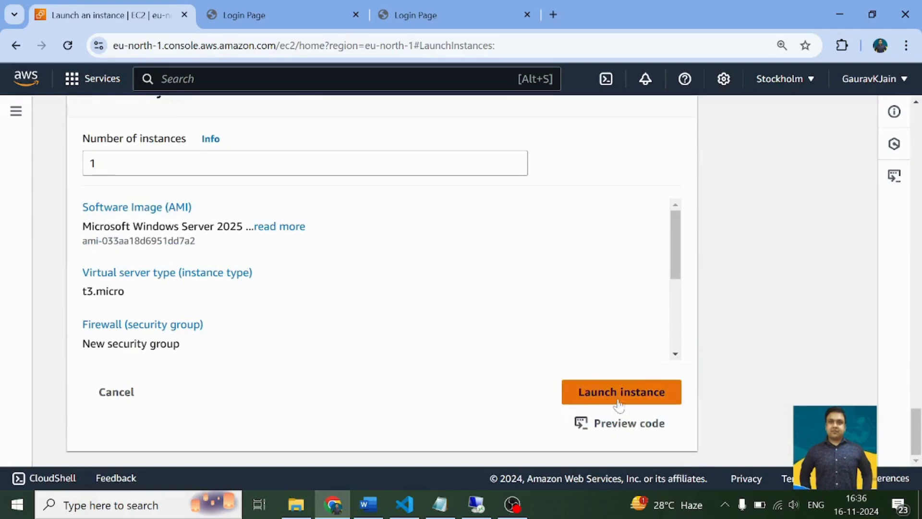
pyautogui.scroll(15, 471, 353)
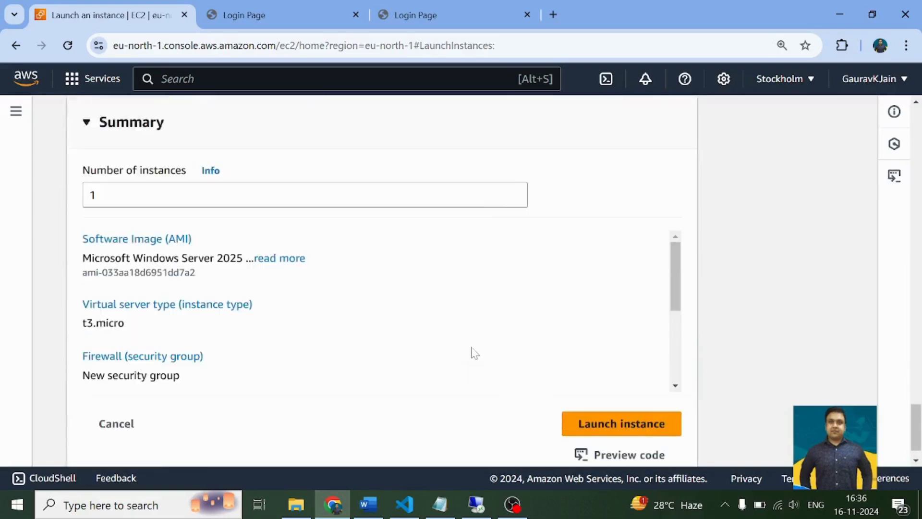
pyautogui.scroll(10, 471, 353)
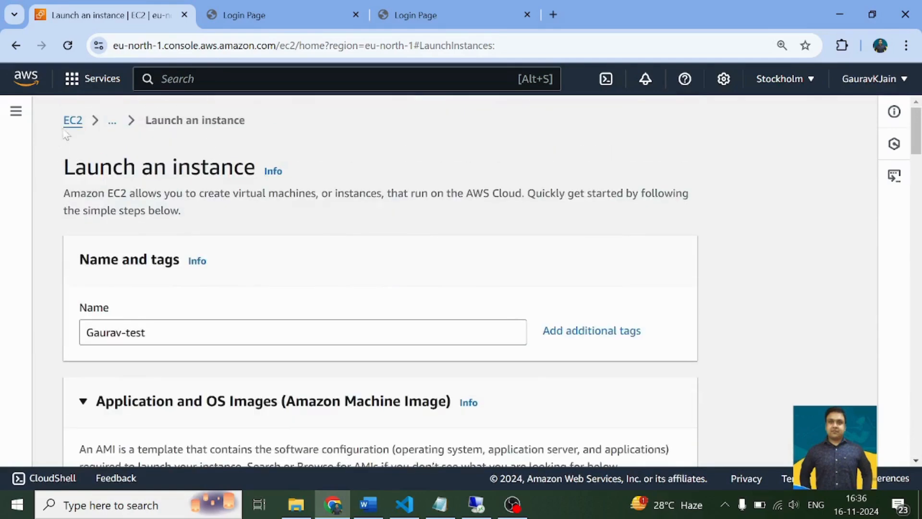
pyautogui.click(71, 121)
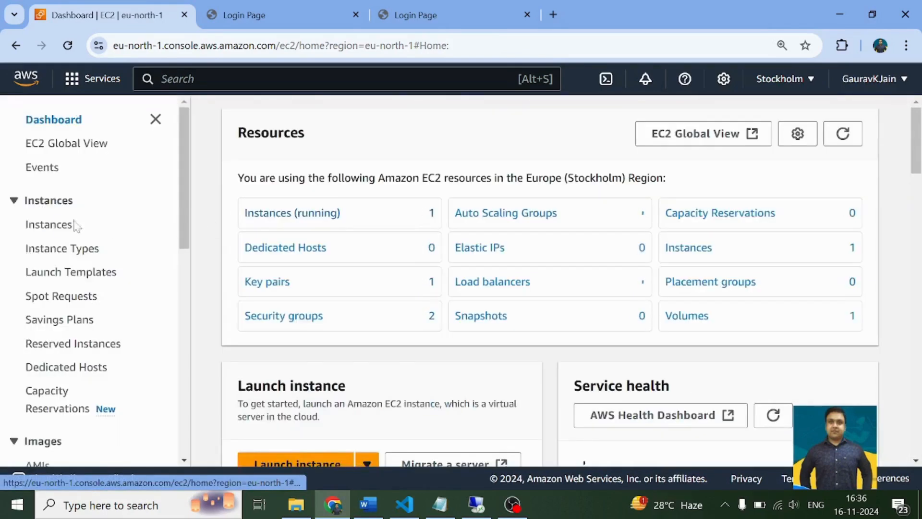
pyautogui.click(49, 224)
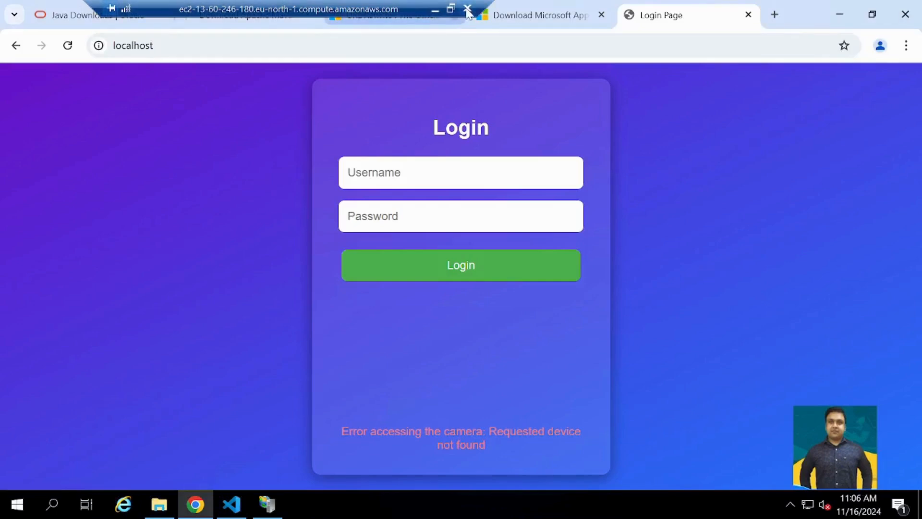
# - Disconnect the open remote desktop session and open the connection options for the Windows Server instance
pyautogui.click(467, 8)
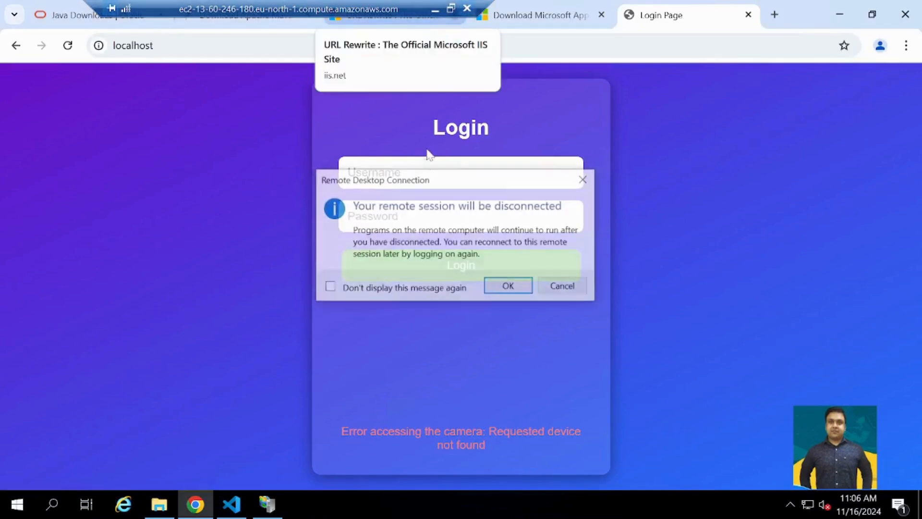
pyautogui.click(512, 291)
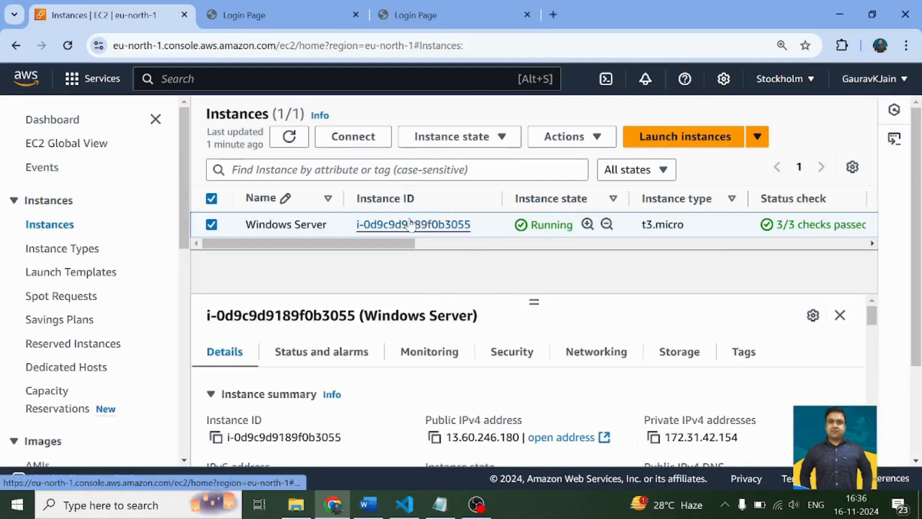
pyautogui.click(399, 223)
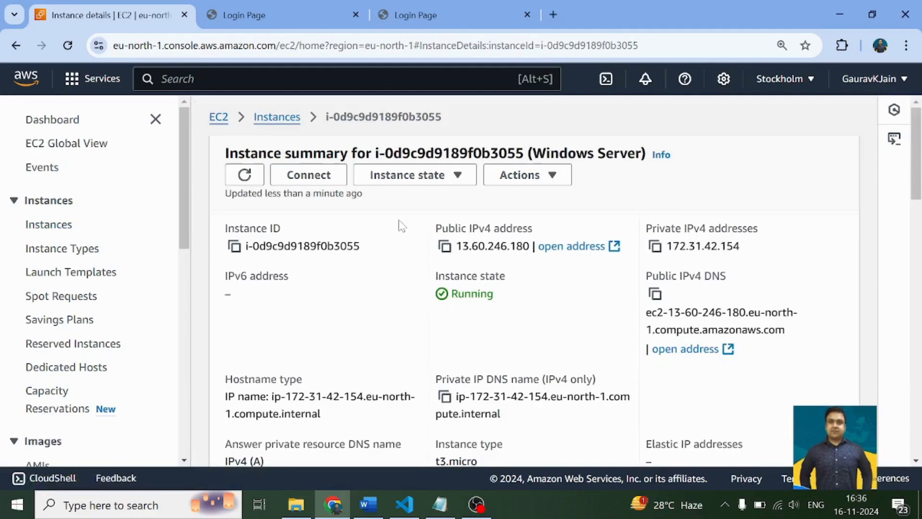
pyautogui.click(317, 178)
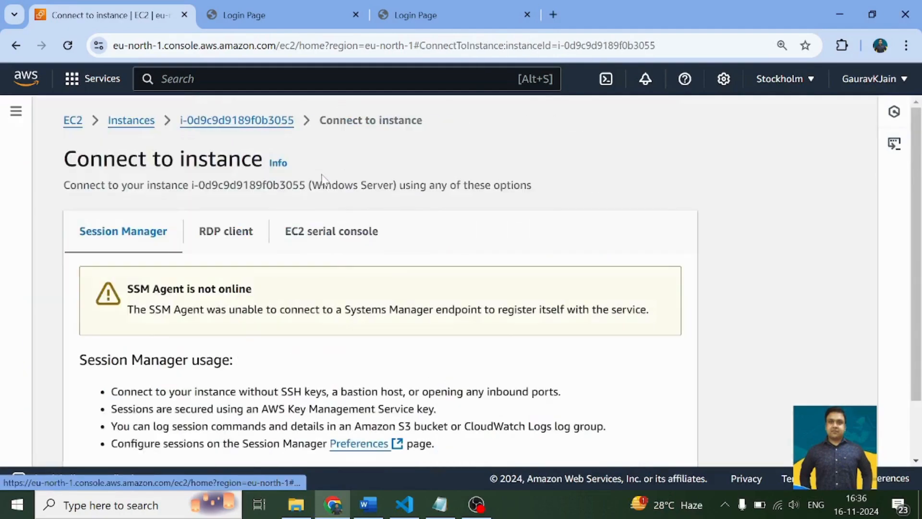
# - Download the instance's remote desktop file from the RDP client options, saving it as Windows Server (2) in Downloads
pyautogui.scroll(-1, 269, 207)
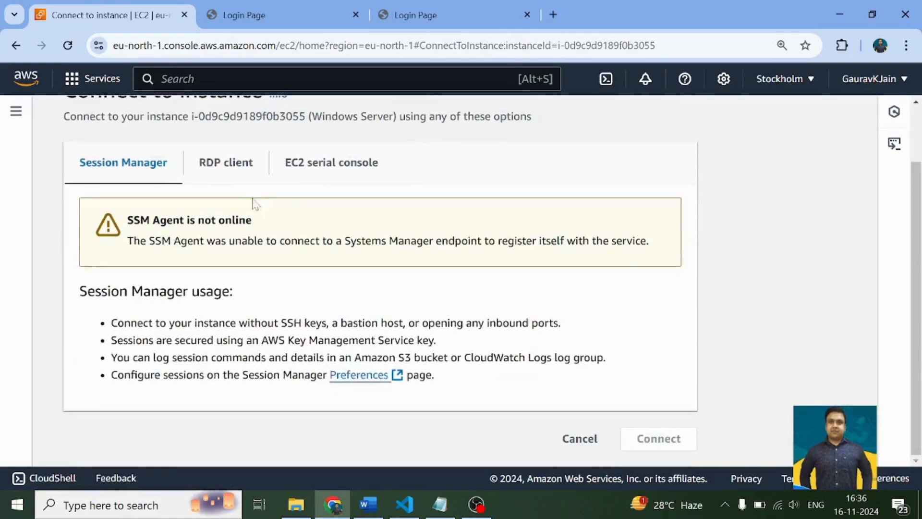
pyautogui.click(219, 166)
pyautogui.scroll(-6, 228, 192)
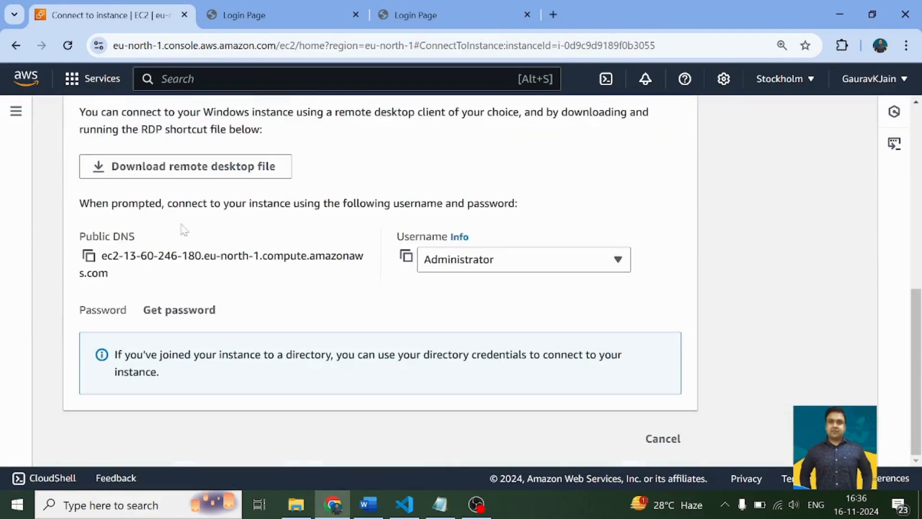
pyautogui.click(211, 175)
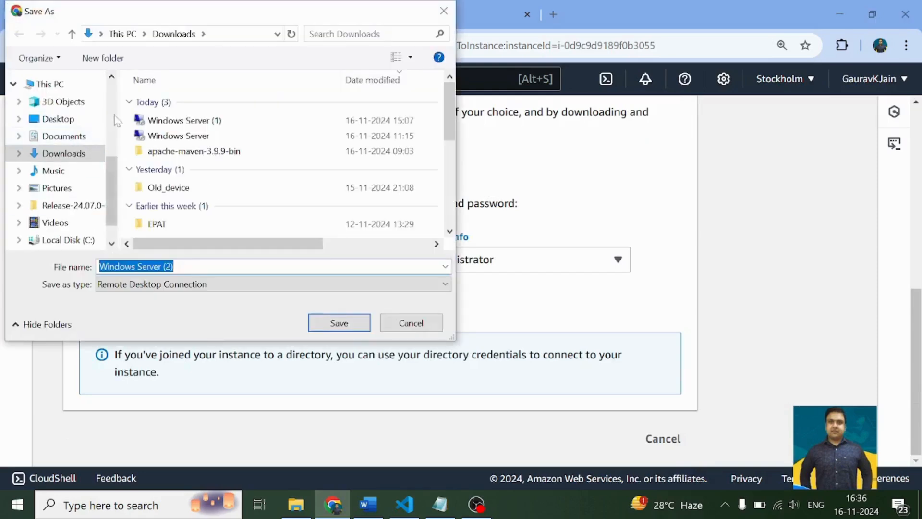
pyautogui.click(327, 325)
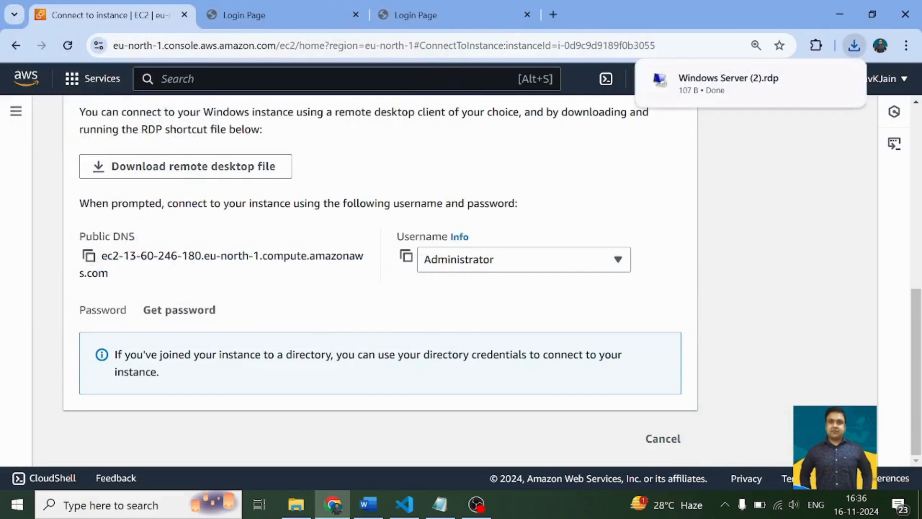
# - Decrypt the instance's Administrator password with the spring.pem private key file and copy the password
pyautogui.click(173, 313)
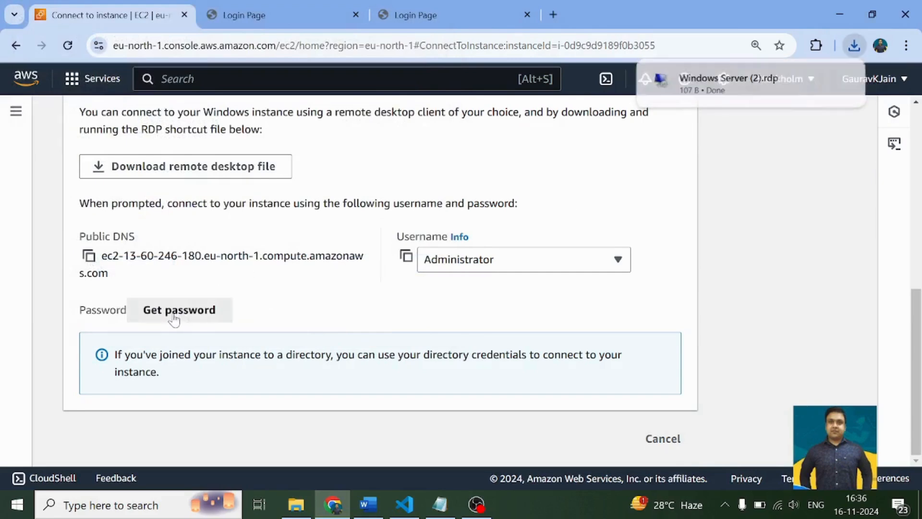
pyautogui.scroll(-3, 178, 313)
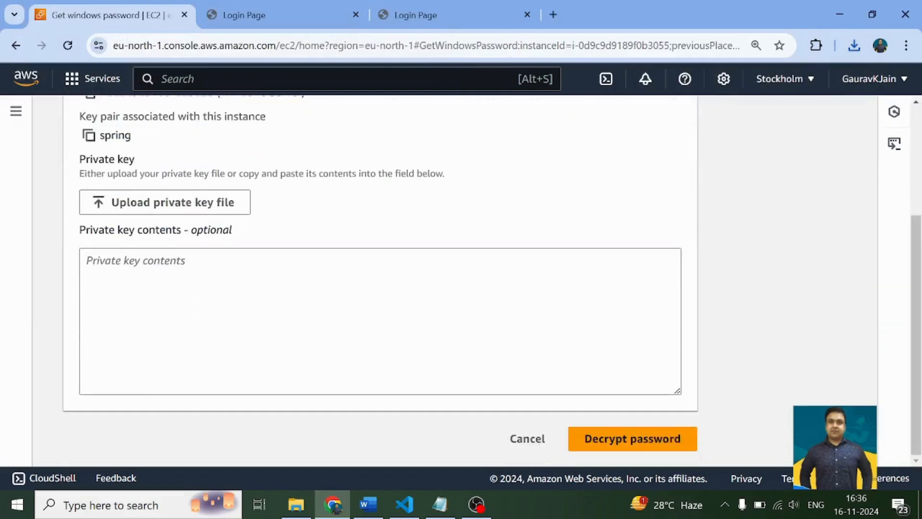
pyautogui.click(177, 312)
pyautogui.click(163, 204)
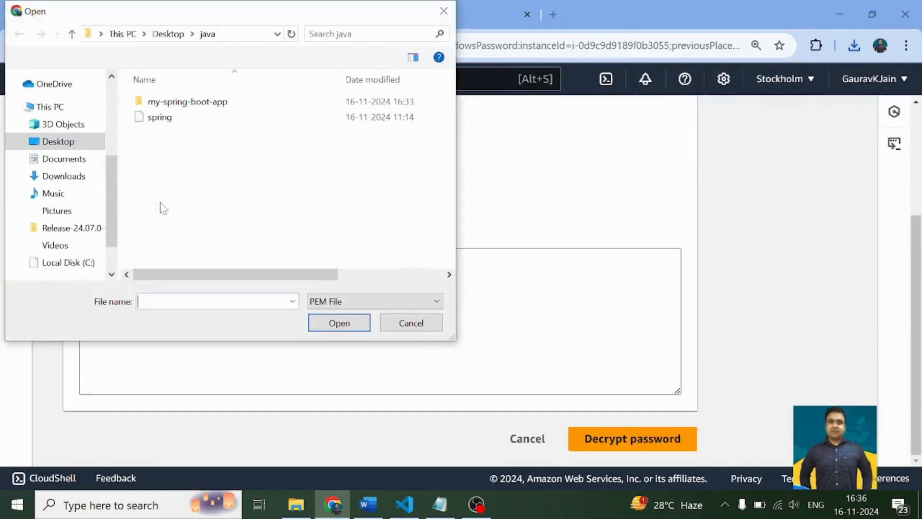
pyautogui.doubleClick(165, 123)
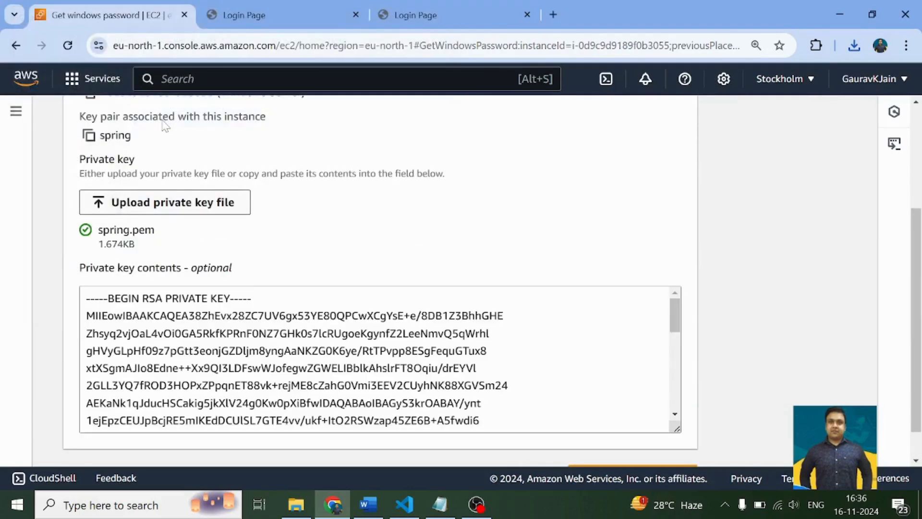
pyautogui.scroll(-1, 330, 206)
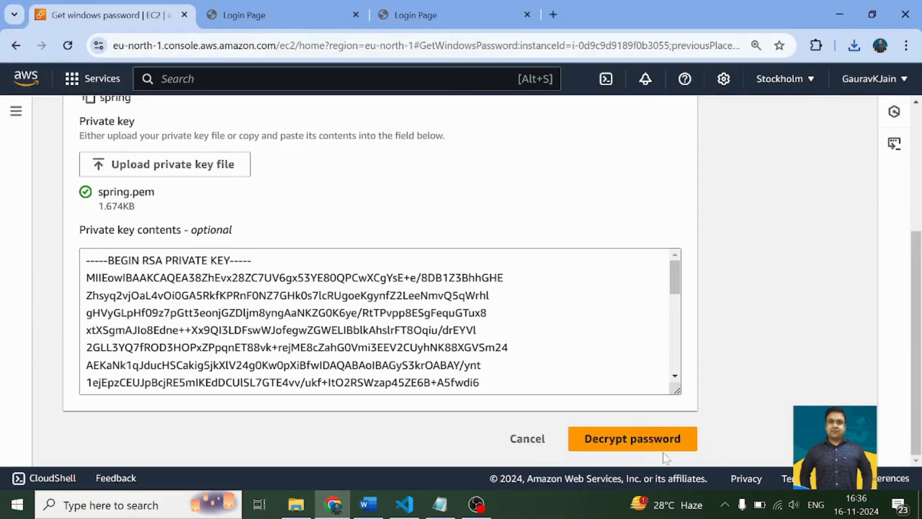
pyautogui.click(646, 442)
pyautogui.scroll(-4, 338, 304)
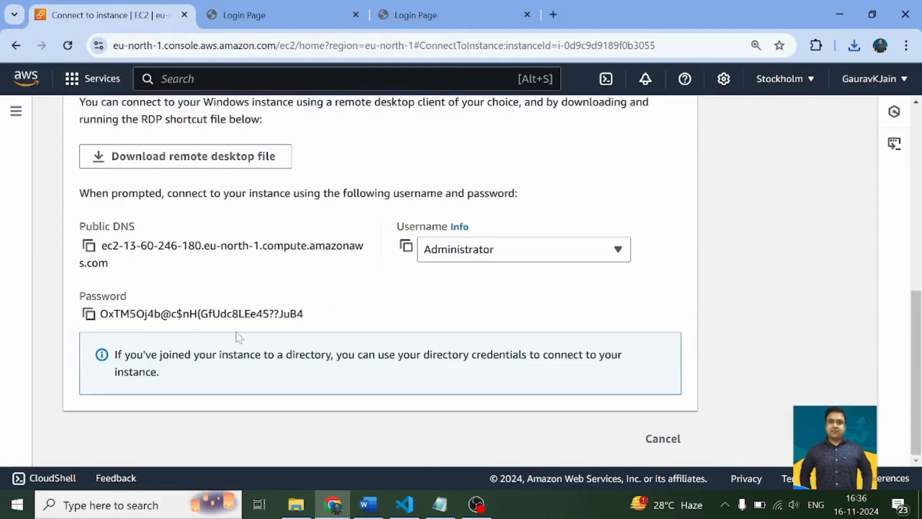
pyautogui.moveTo(306, 321); pyautogui.dragTo(100, 314)
pyautogui.hotkey('ctrl', 'c')
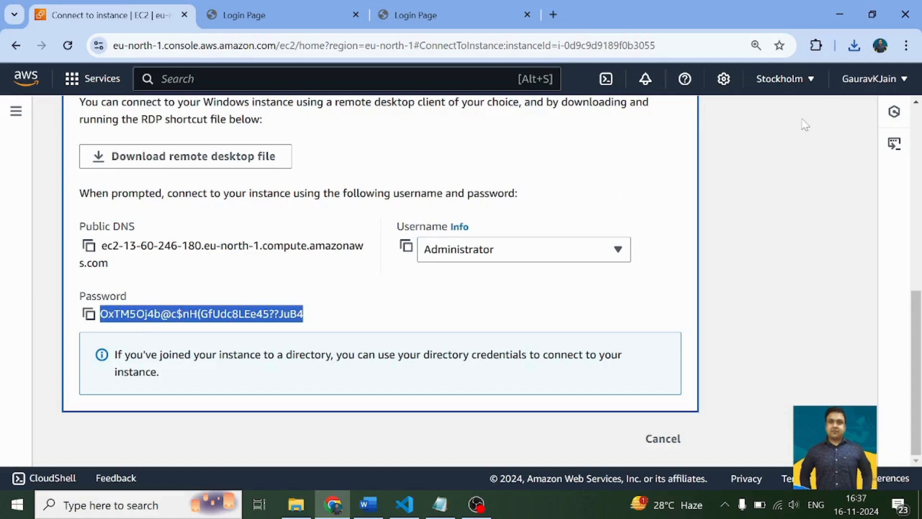
# - Open the downloaded Windows Server (2).rdp file and connect as Administrator with the copied account password, keeping the credentials remembered
pyautogui.click(854, 45)
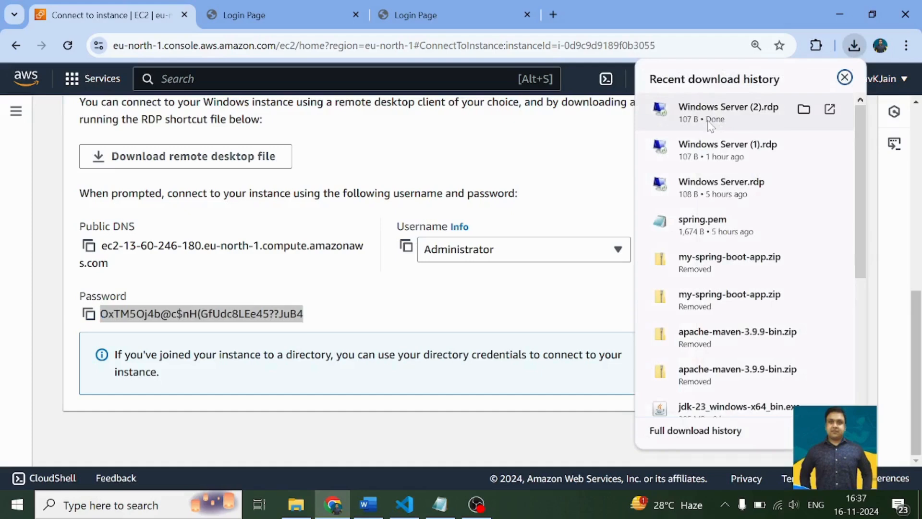
pyautogui.click(710, 115)
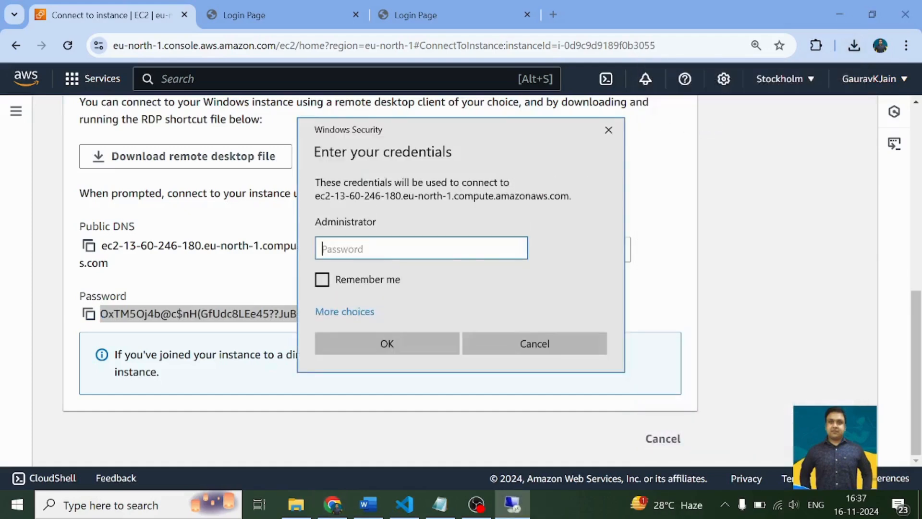
pyautogui.hotkey('ctrl', 'v')
pyautogui.click(379, 281)
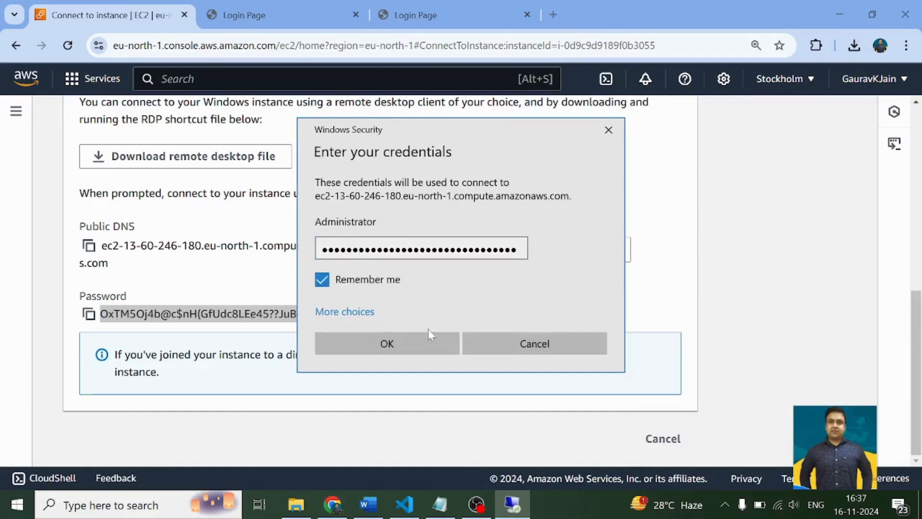
pyautogui.click(418, 350)
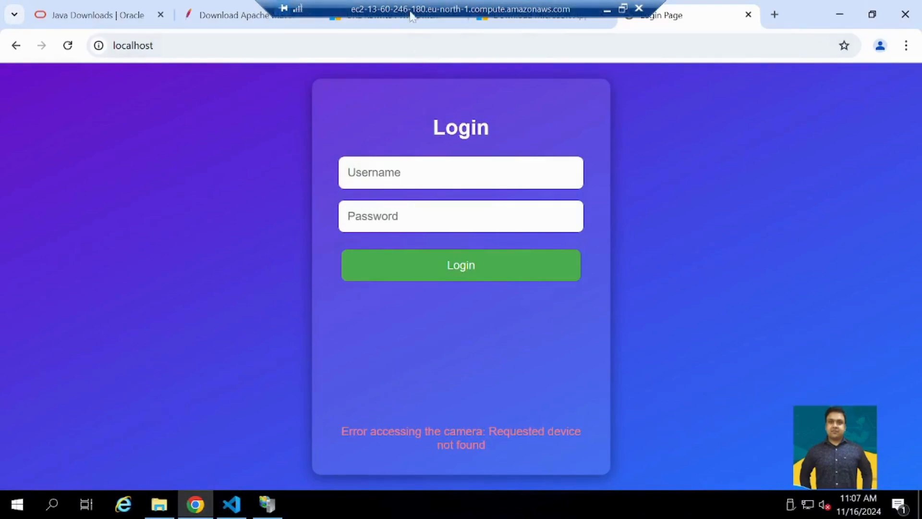
# - Reload the localhost login page in the full-screen remote session and inspect the running app's terminal in Visual Studio Code
pyautogui.click(623, 8)
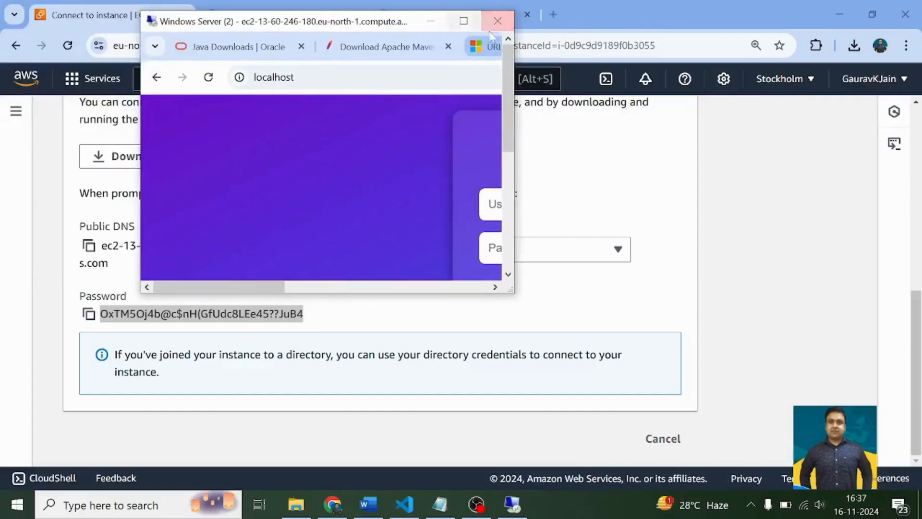
pyautogui.click(466, 22)
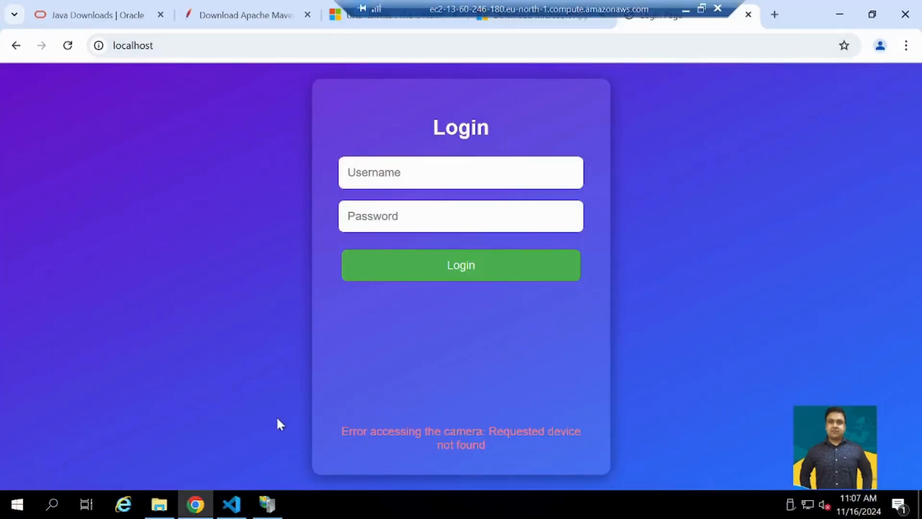
pyautogui.click(68, 48)
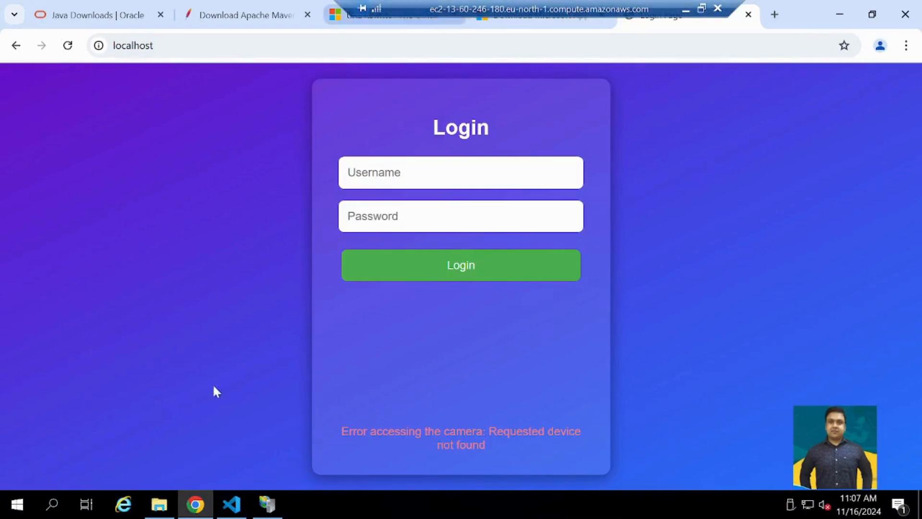
pyautogui.click(232, 503)
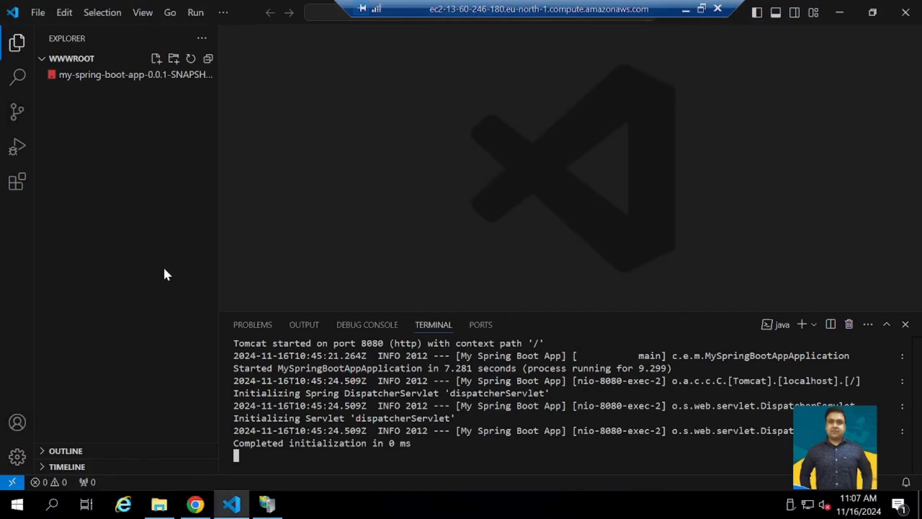
pyautogui.click(835, 13)
# - Copy the Oracle JDK 23 Windows downloads page address into the local Notepad note, label it "Java download :", and return to the remote session
pyautogui.click(59, 24)
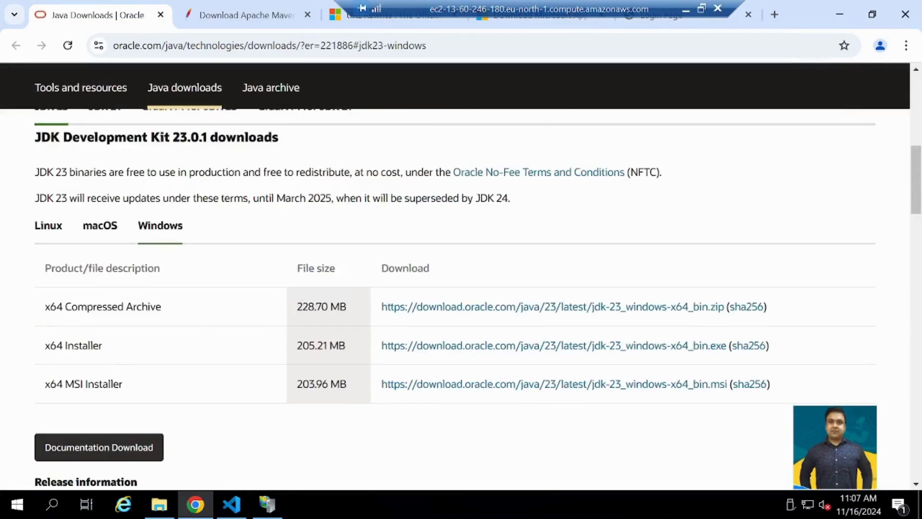
pyautogui.click(186, 47)
pyautogui.hotkey('ctrl', 'c')
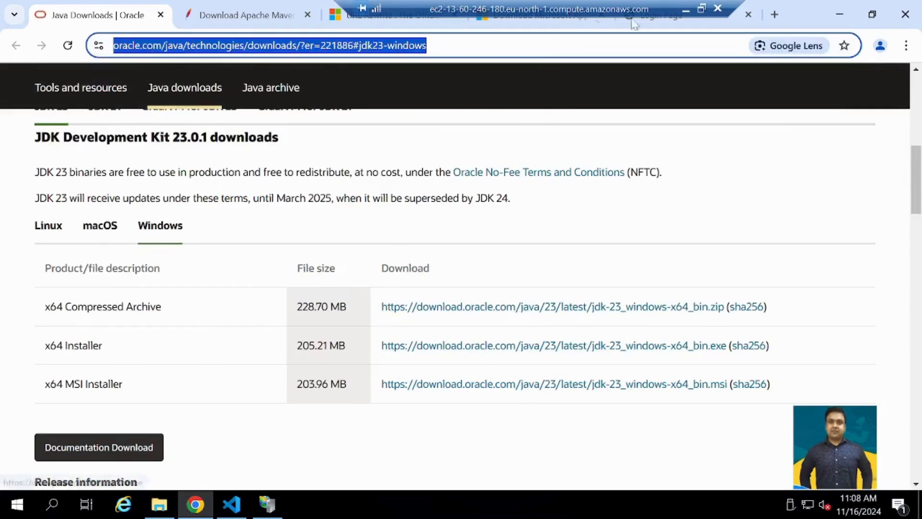
pyautogui.click(686, 10)
pyautogui.click(440, 504)
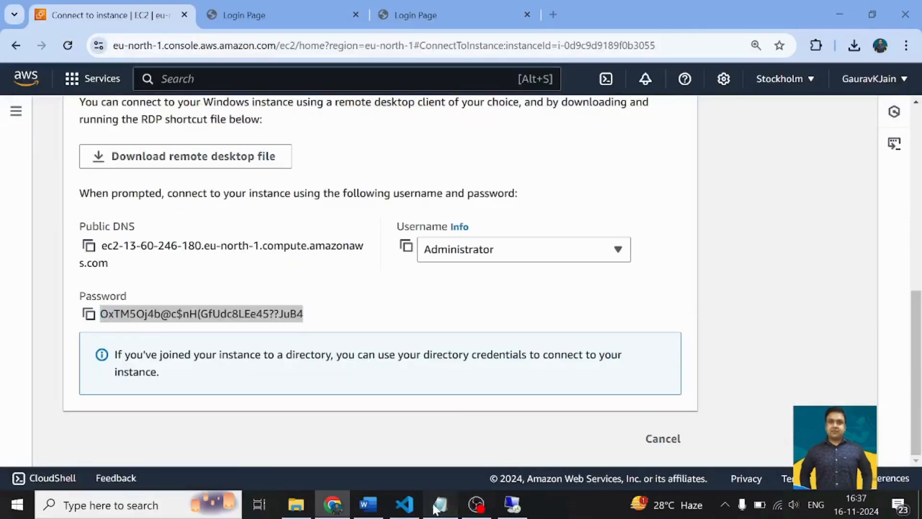
pyautogui.click(203, 168)
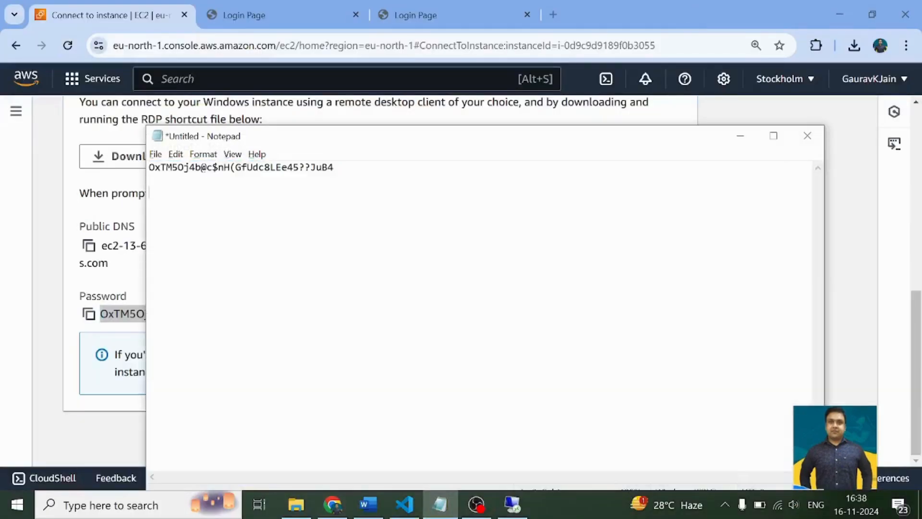
pyautogui.hotkey('ctrl', 'v')
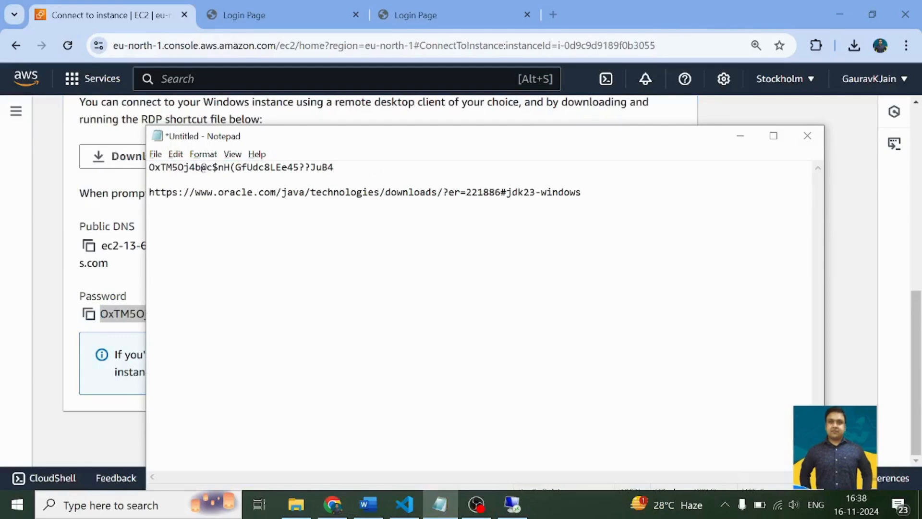
pyautogui.press('Home')
pyautogui.write('Java')
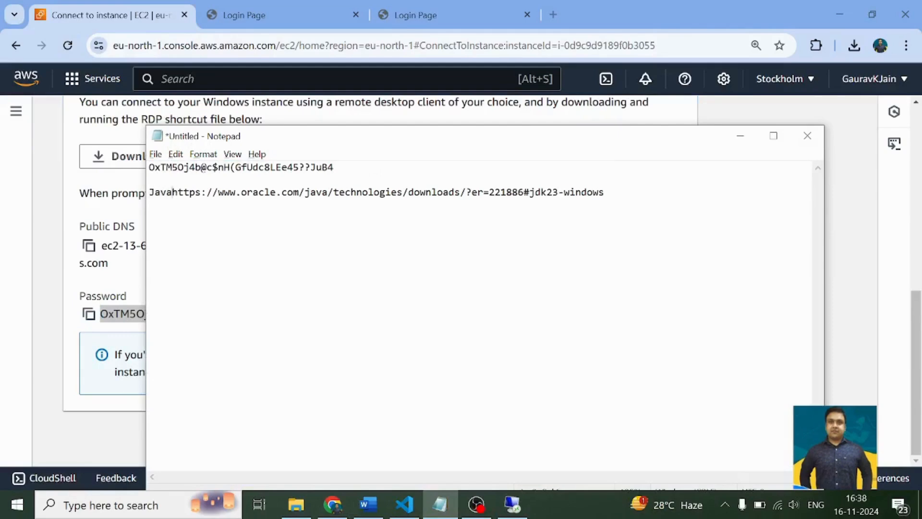
pyautogui.write(' download ')
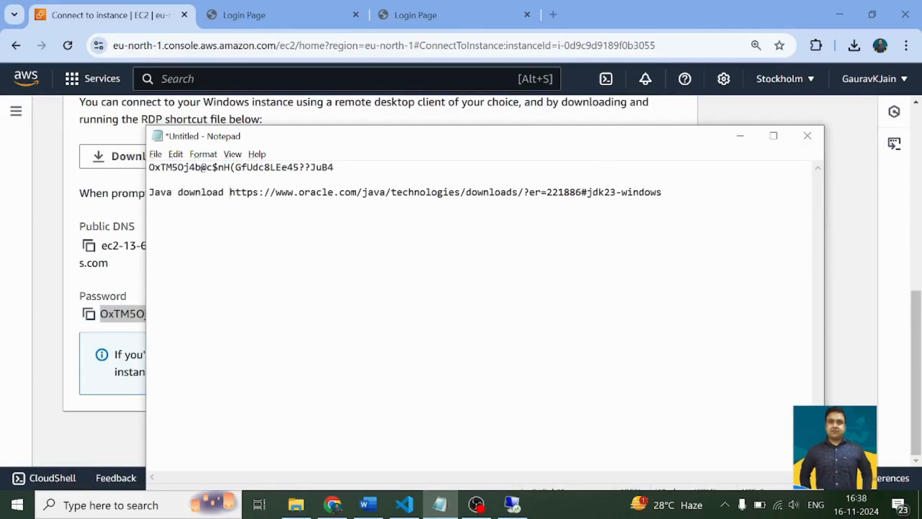
pyautogui.write(':')
pyautogui.hotkey('alt', 'Tab')
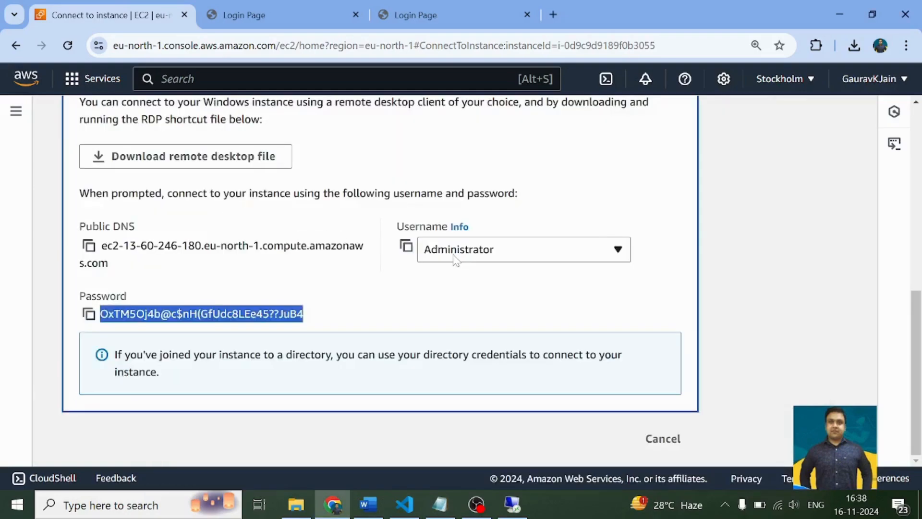
pyautogui.hotkey('alt', 'Tab')
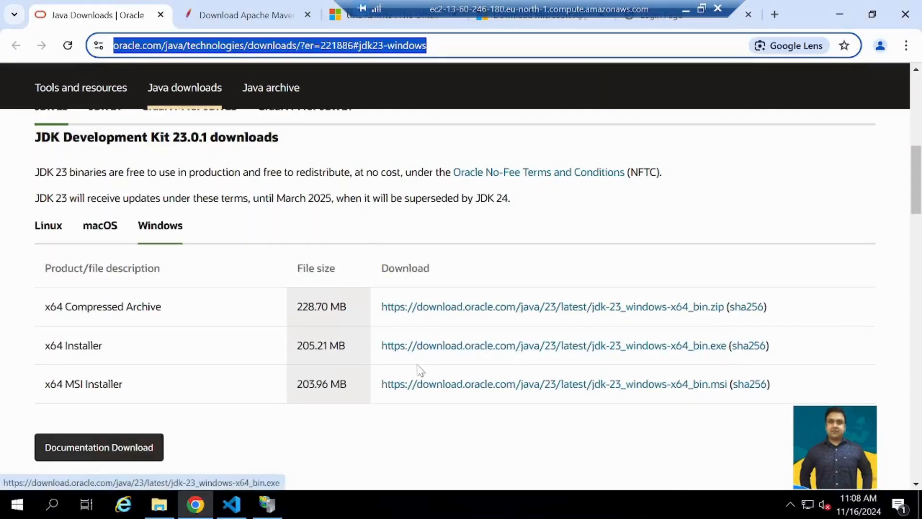
pyautogui.click(53, 508)
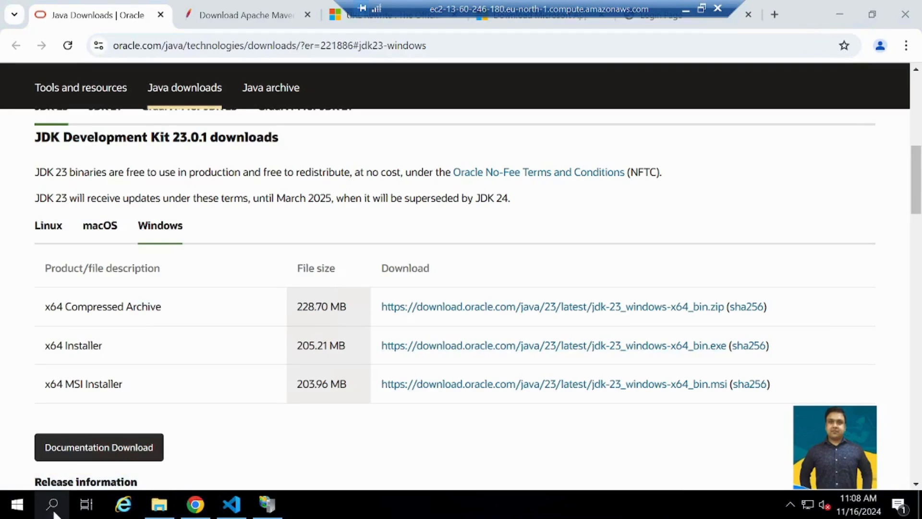
pyautogui.write('cmd')
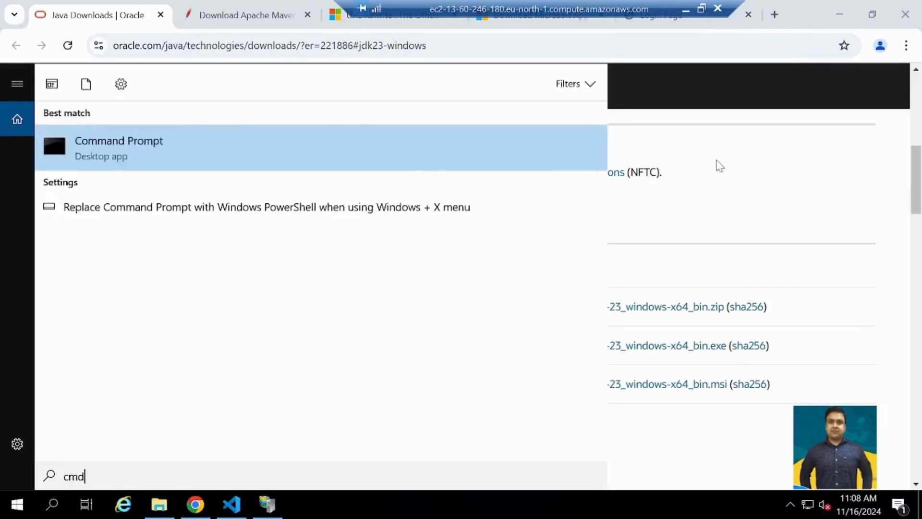
pyautogui.click(716, 161)
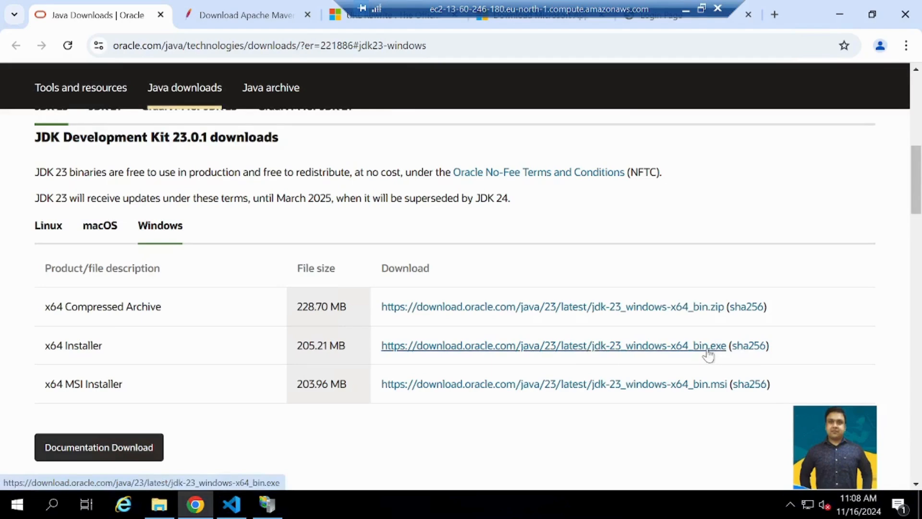
# - Open Command Prompt on the server and check the installed Java version with java --version
pyautogui.click(51, 504)
pyautogui.write('cms')
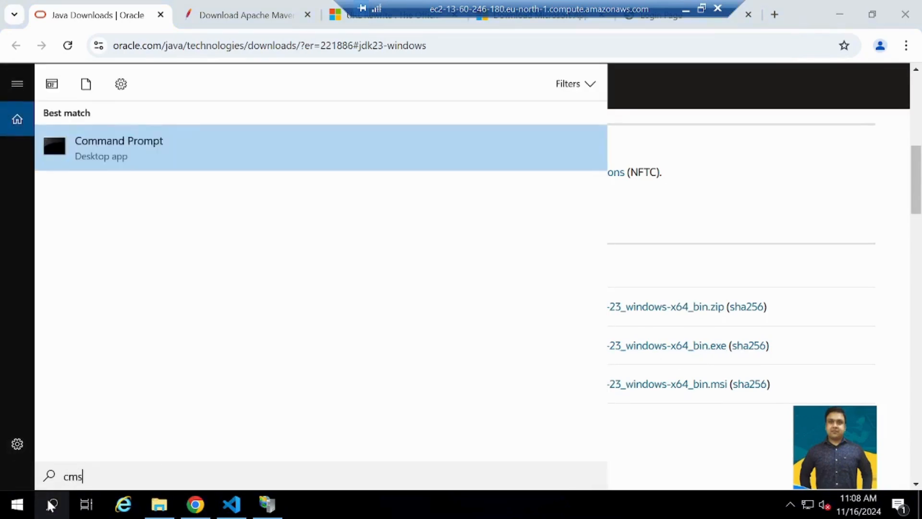
pyautogui.write('d')
pyautogui.press('Return')
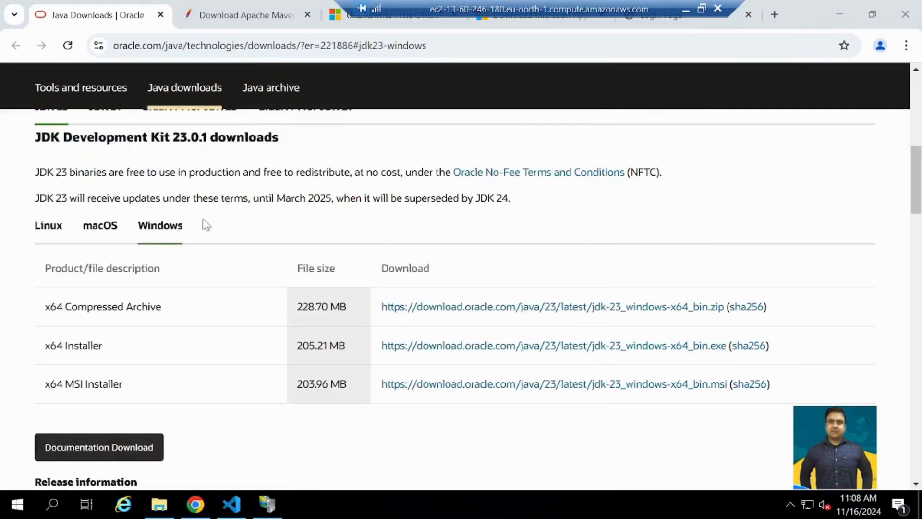
pyautogui.write('java')
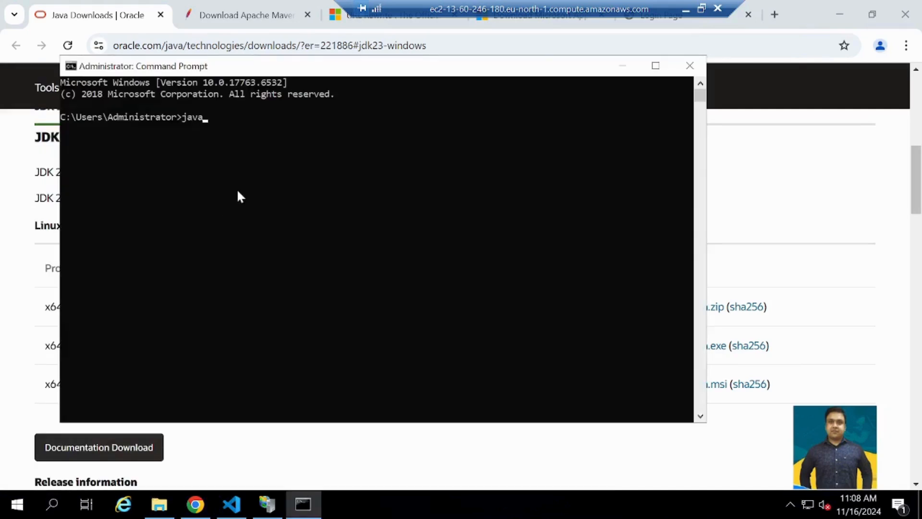
pyautogui.write(' --version')
pyautogui.press('Return')
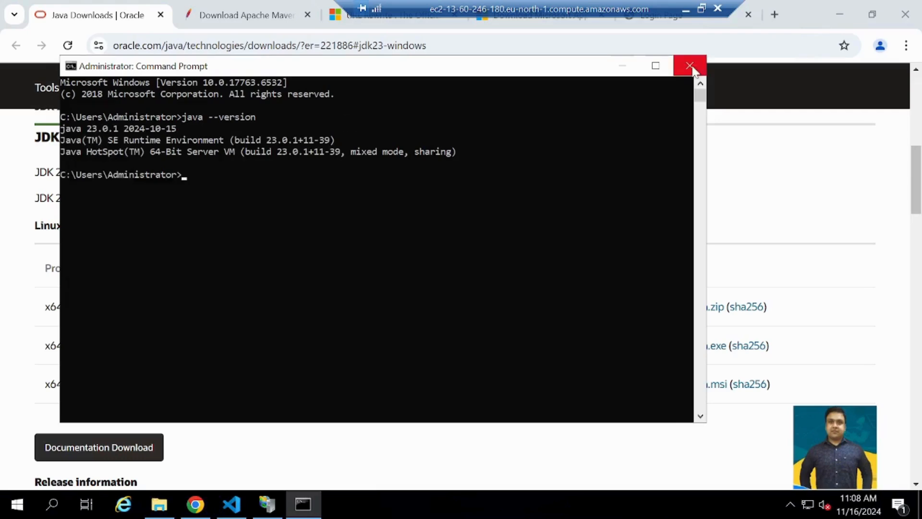
# - Switch to the Apache Maven download page in Chrome and review the Maven 3.9.9 archives under Files
pyautogui.click(748, 174)
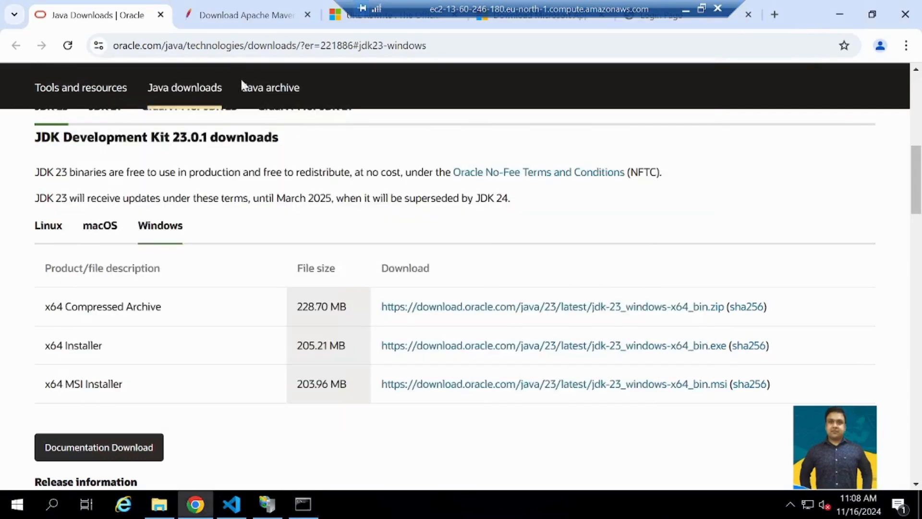
pyautogui.click(236, 14)
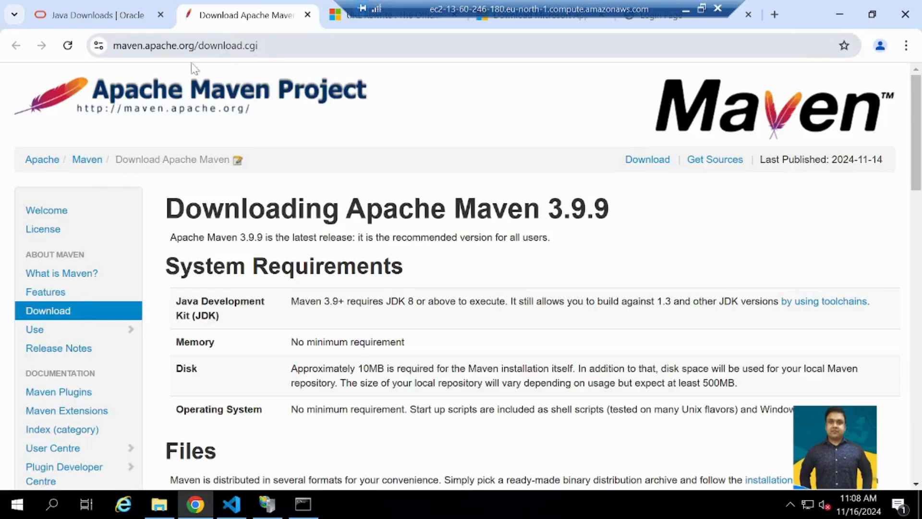
pyautogui.scroll(-5, 300, 317)
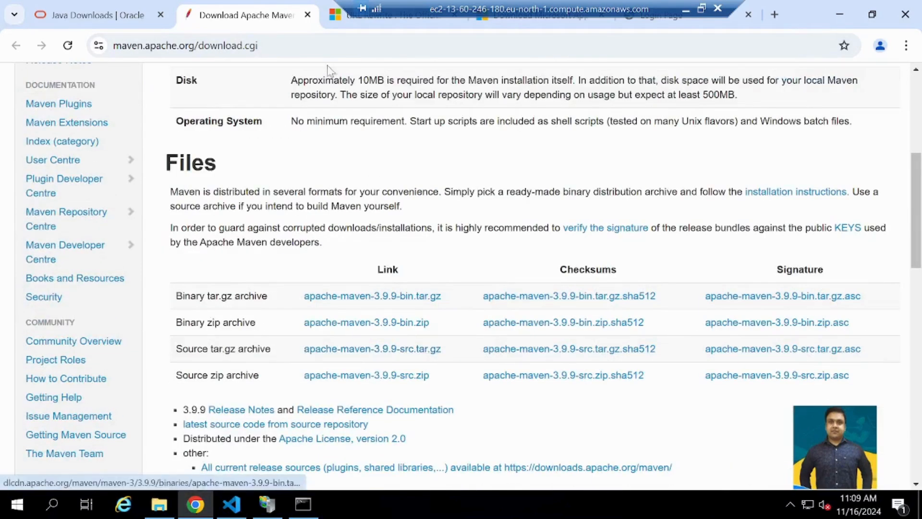
pyautogui.click(308, 46)
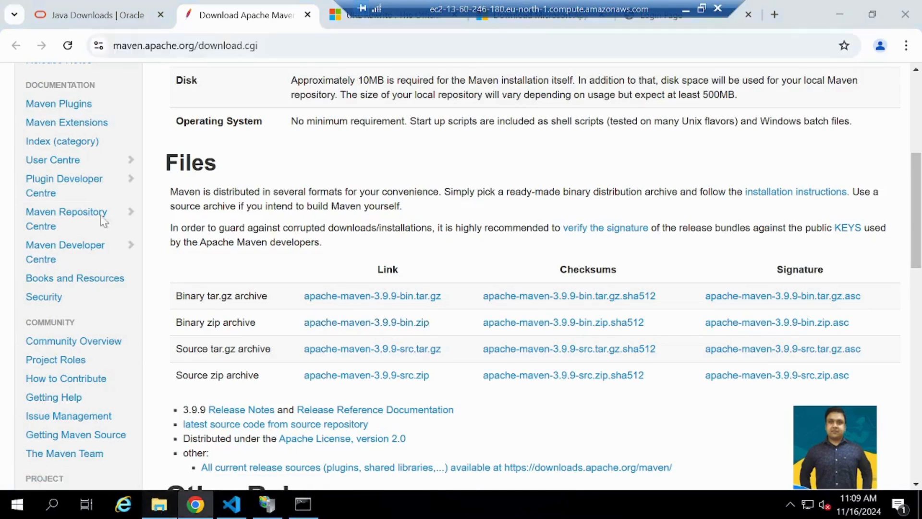
# - Open the server's Downloads folder in File Explorer
pyautogui.click(159, 505)
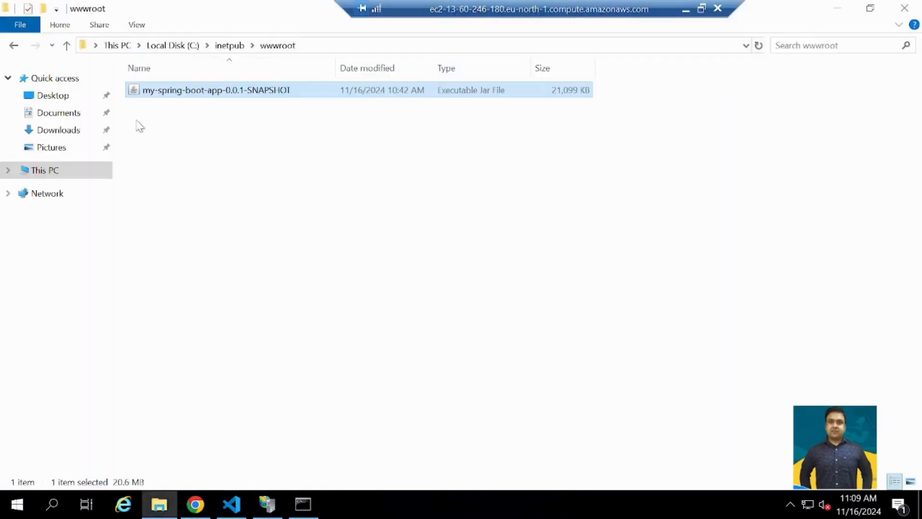
pyautogui.click(46, 133)
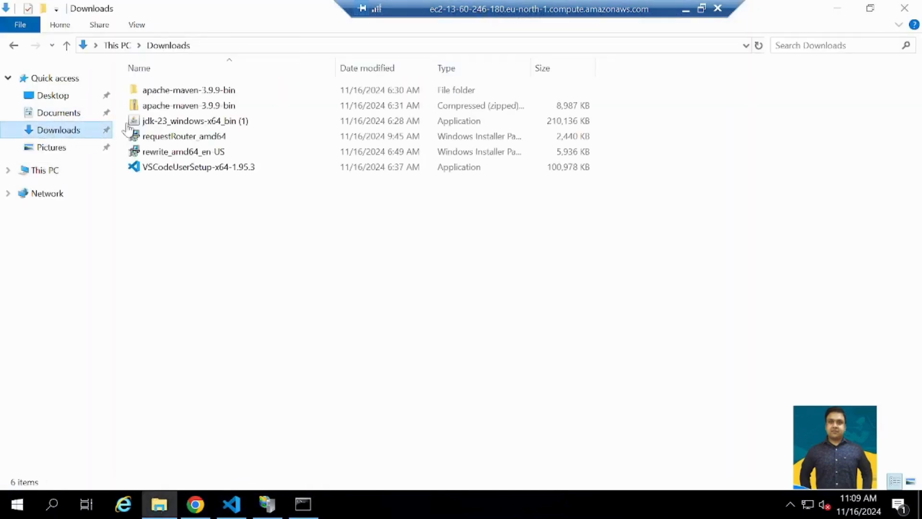
pyautogui.click(174, 105)
pyautogui.rightClick(186, 106)
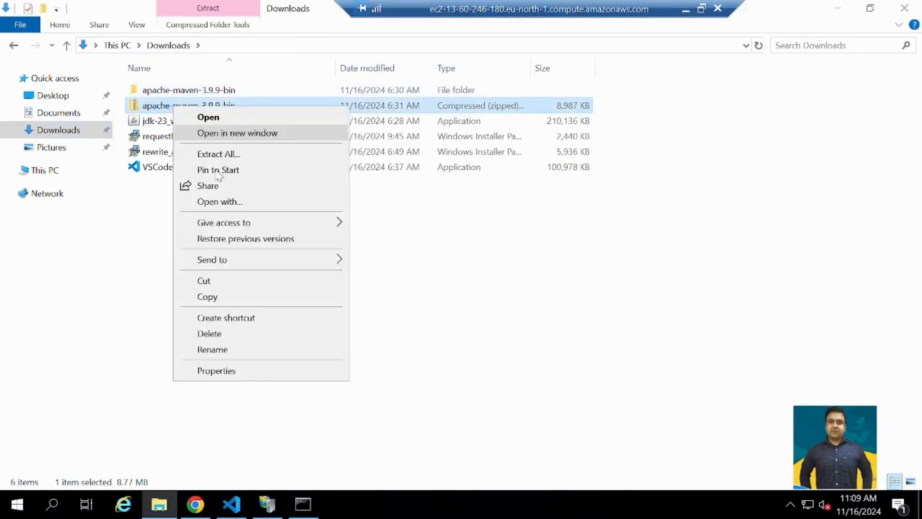
pyautogui.click(194, 154)
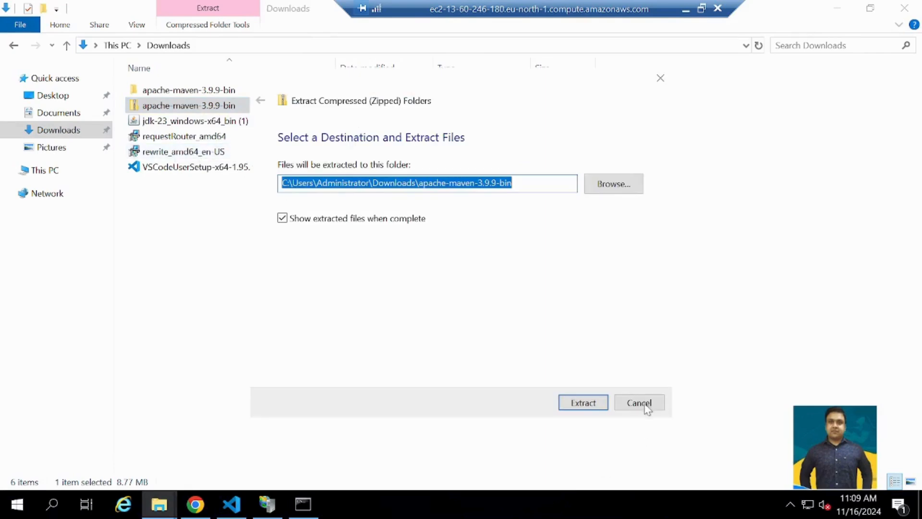
pyautogui.click(639, 403)
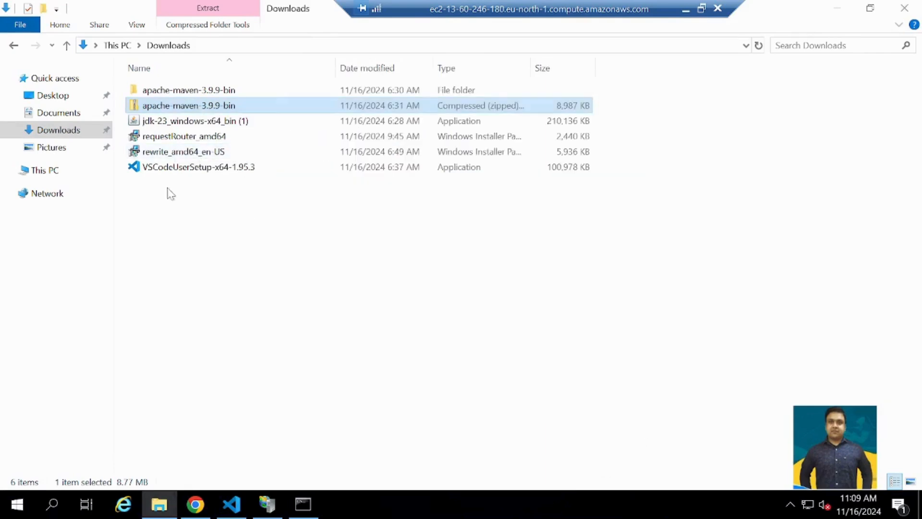
# - Open the bin folder inside the extracted apache-maven-3.9.9 folder and select its full path
pyautogui.doubleClick(161, 92)
pyautogui.doubleClick(161, 91)
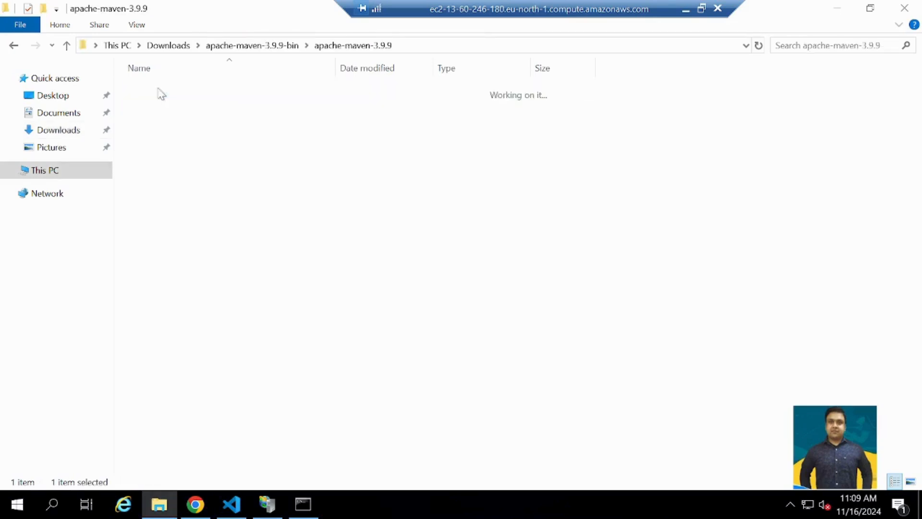
pyautogui.doubleClick(159, 91)
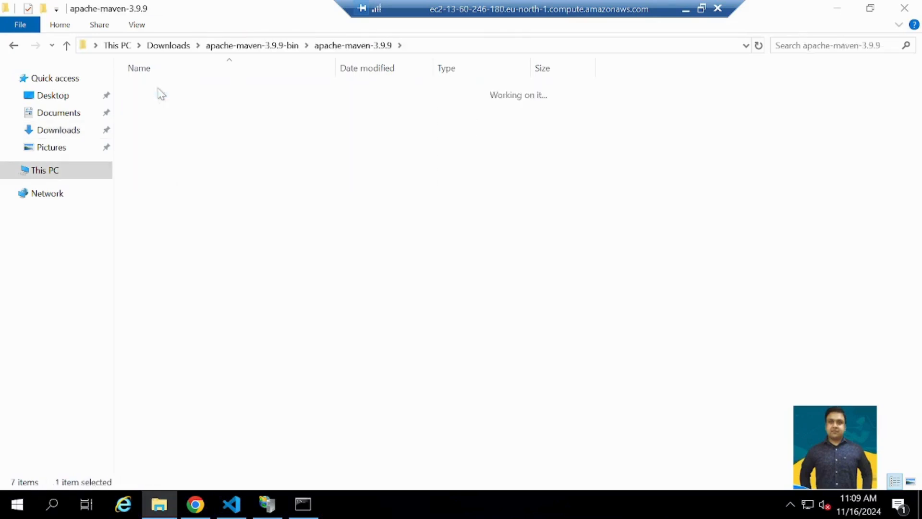
pyautogui.click(442, 45)
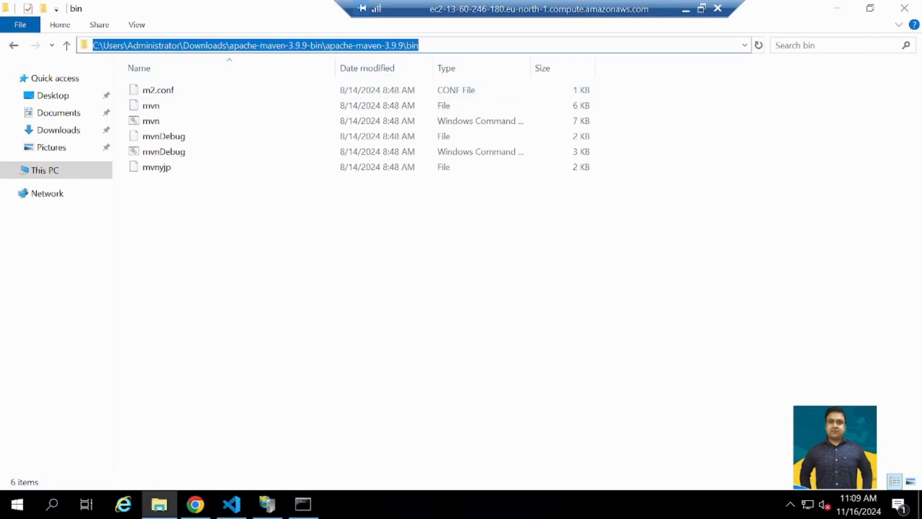
# - Search Windows for "env", open the system's environment variables, and open the system Path variable for editing
pyautogui.click(51, 512)
pyautogui.write('e')
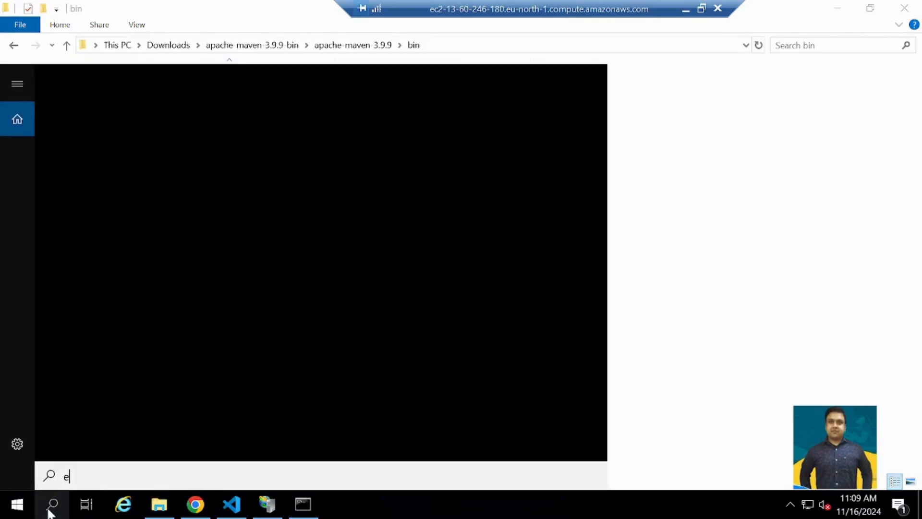
pyautogui.write('nc')
pyautogui.press('BackSpace')
pyautogui.write('v')
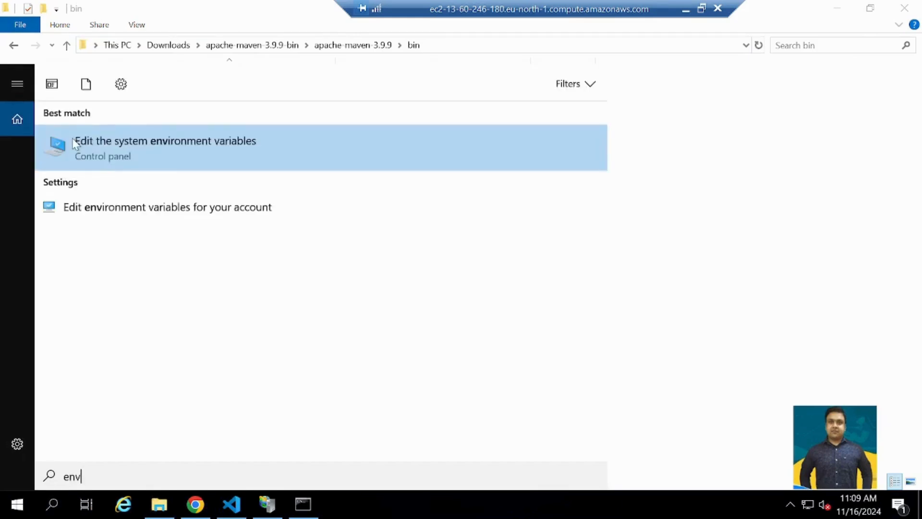
pyautogui.click(77, 140)
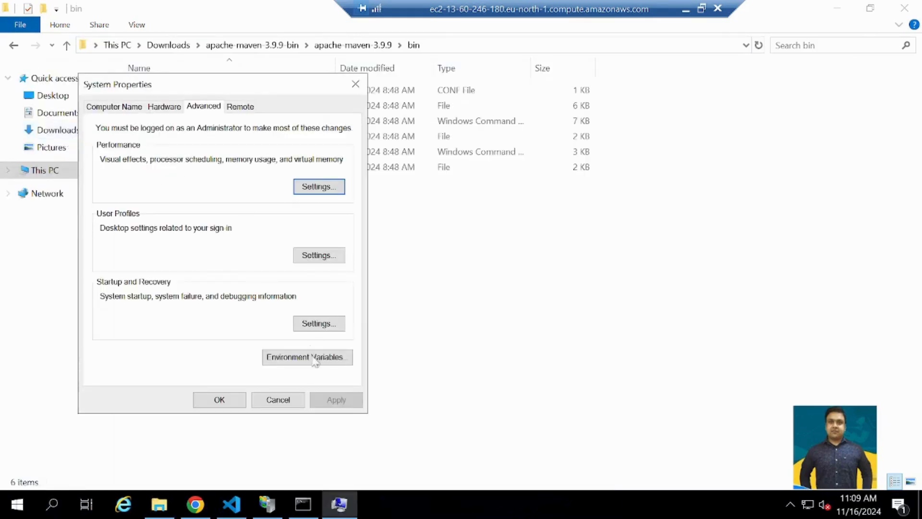
pyautogui.click(315, 361)
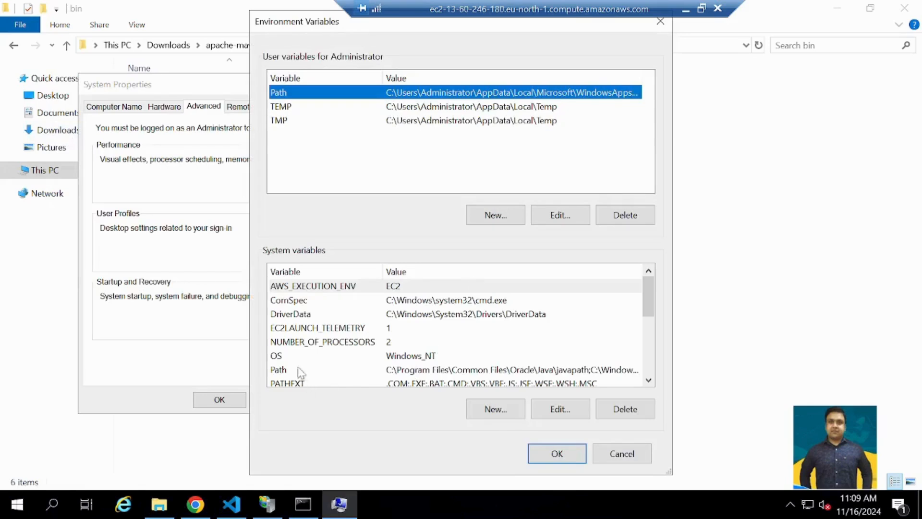
pyautogui.click(299, 369)
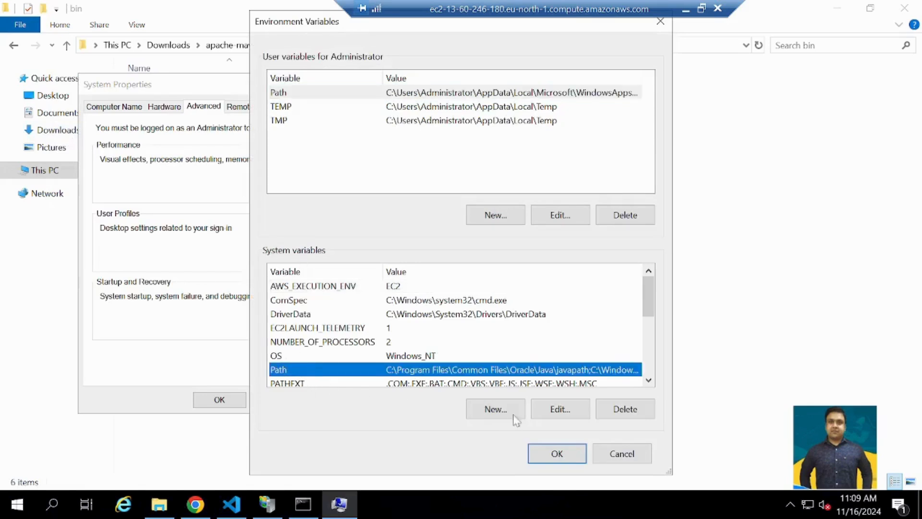
pyautogui.click(558, 409)
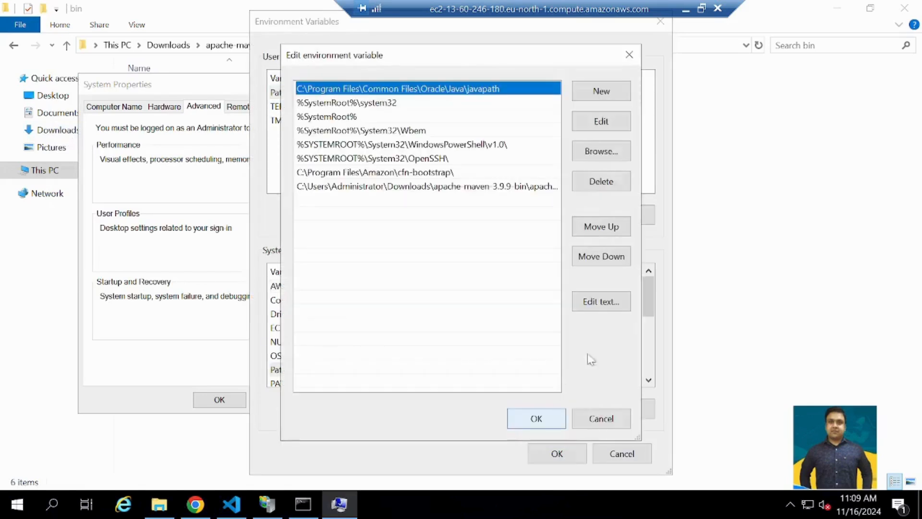
# - Inspect the Maven bin entry in the system Path variable through to its end, and close the environment settings
pyautogui.click(584, 93)
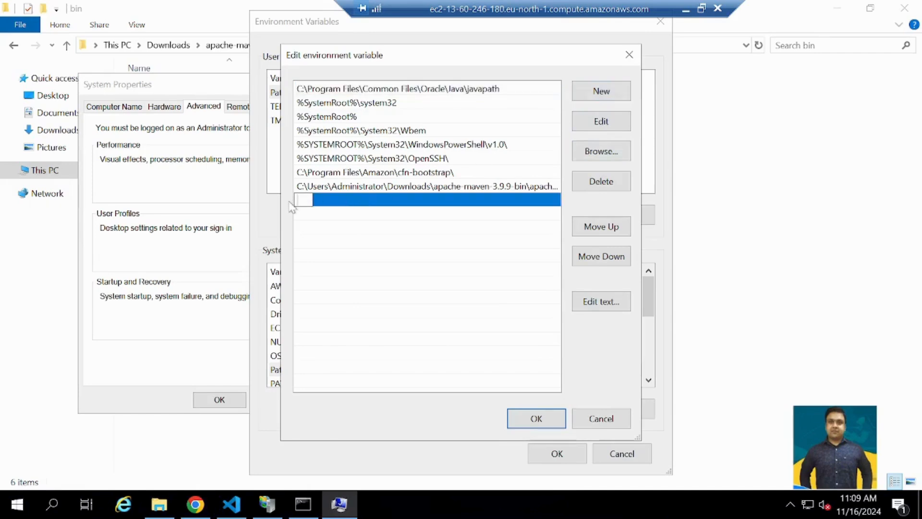
pyautogui.click(374, 188)
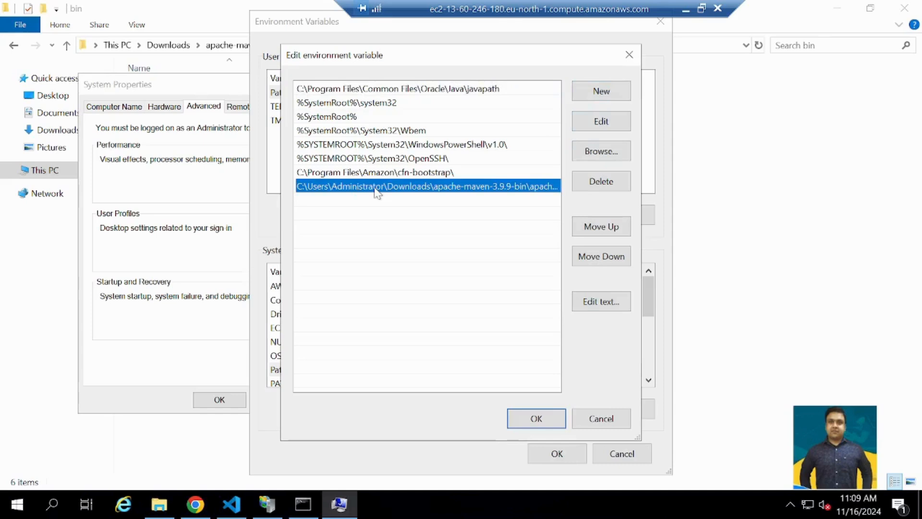
pyautogui.doubleClick(377, 187)
pyautogui.click(465, 186)
pyautogui.moveTo(495, 187); pyautogui.dragTo(561, 186)
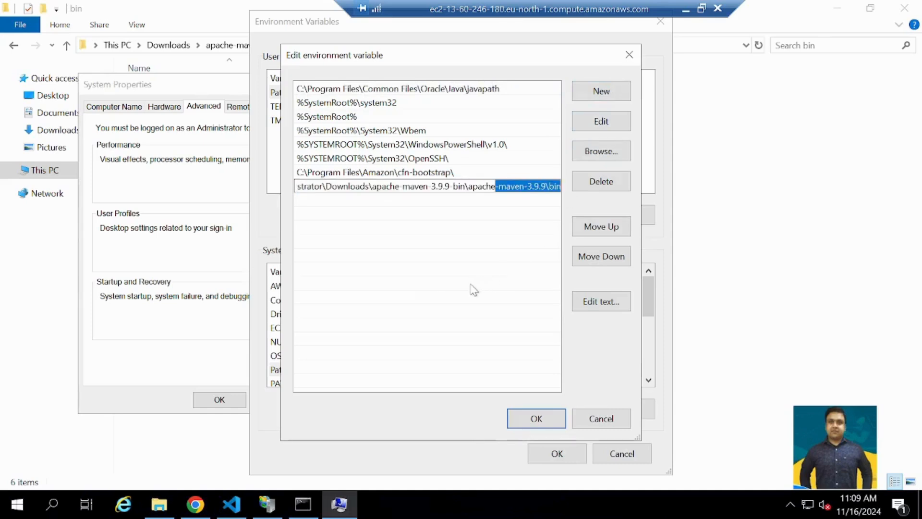
pyautogui.click(529, 422)
pyautogui.click(560, 456)
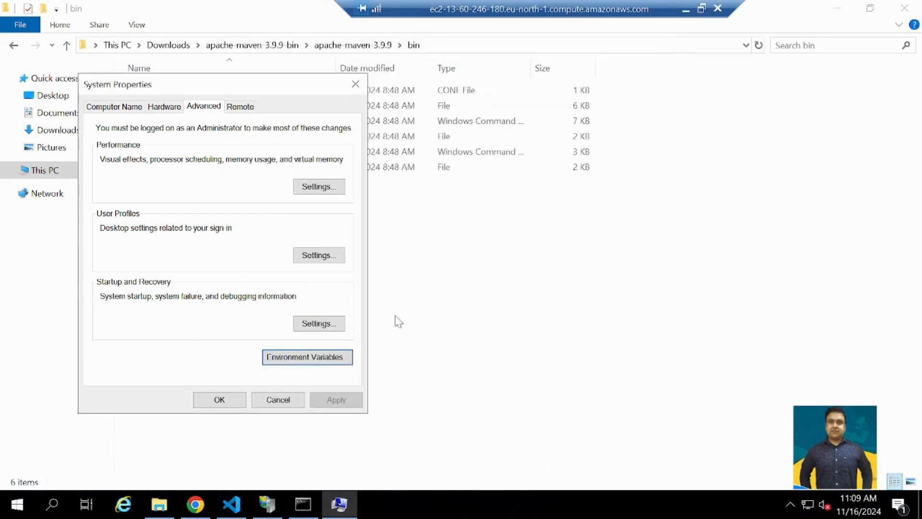
pyautogui.click(364, 88)
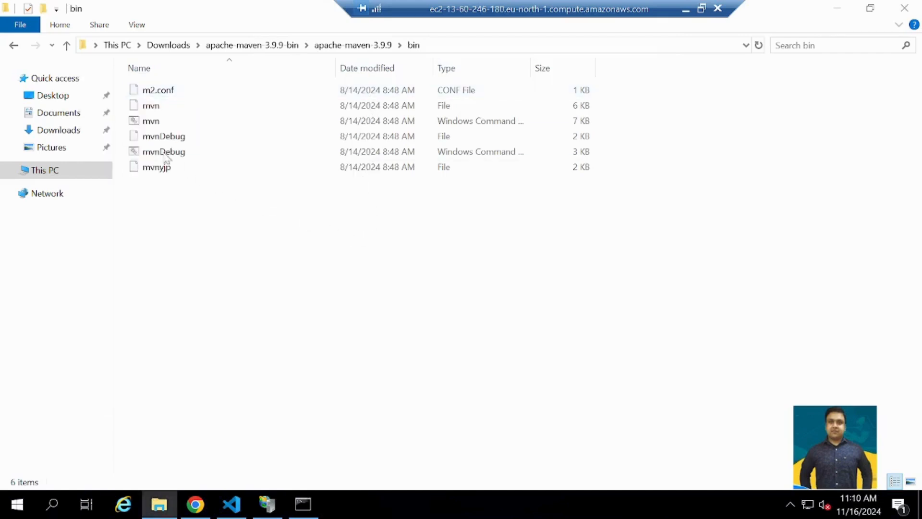
# - Check the installed Maven version with mvn --version in Command Prompt and close the window
pyautogui.click(303, 505)
pyautogui.click(193, 194)
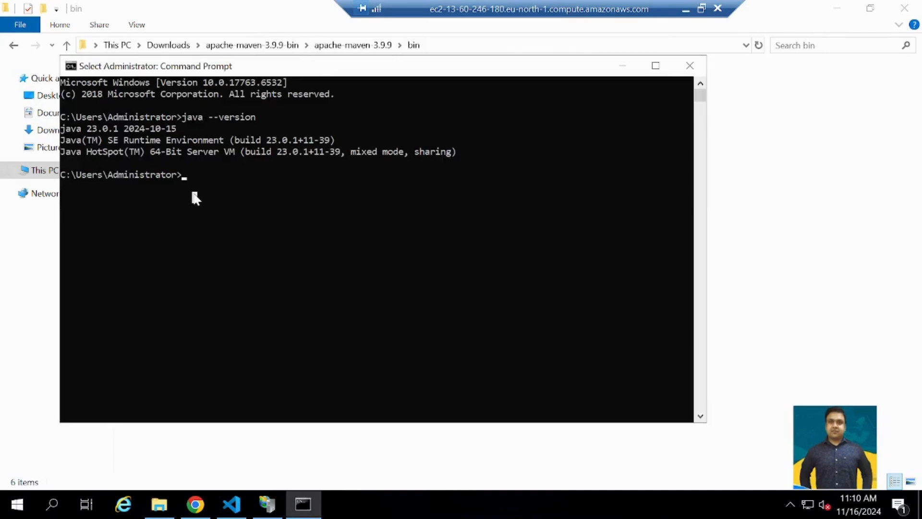
pyautogui.write('m')
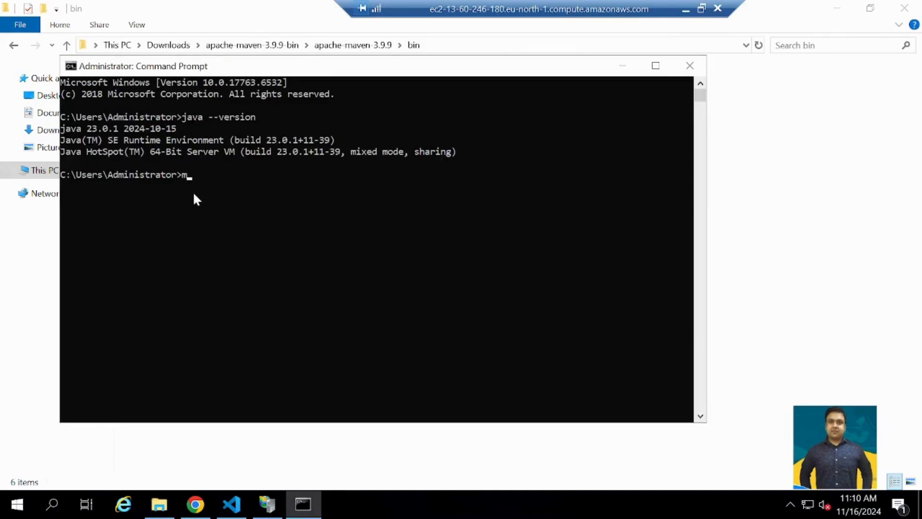
pyautogui.write('vn --version')
pyautogui.press('Return')
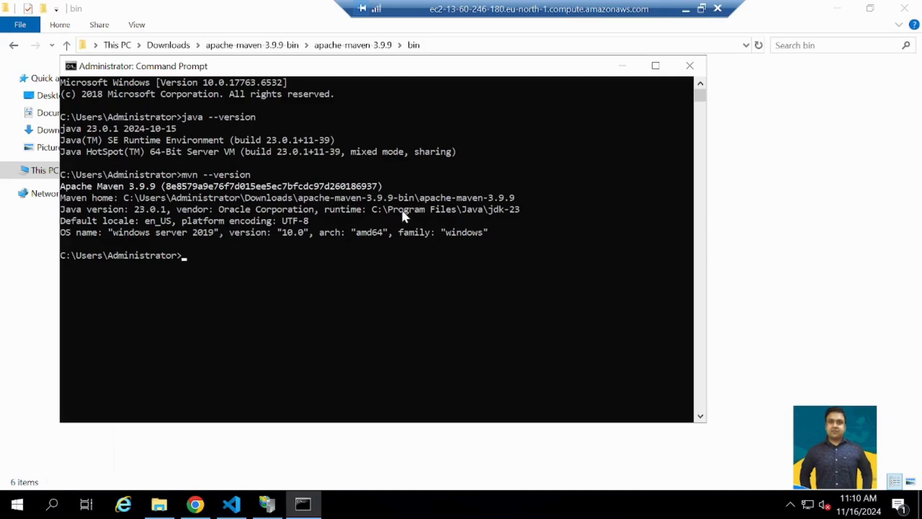
pyautogui.click(690, 65)
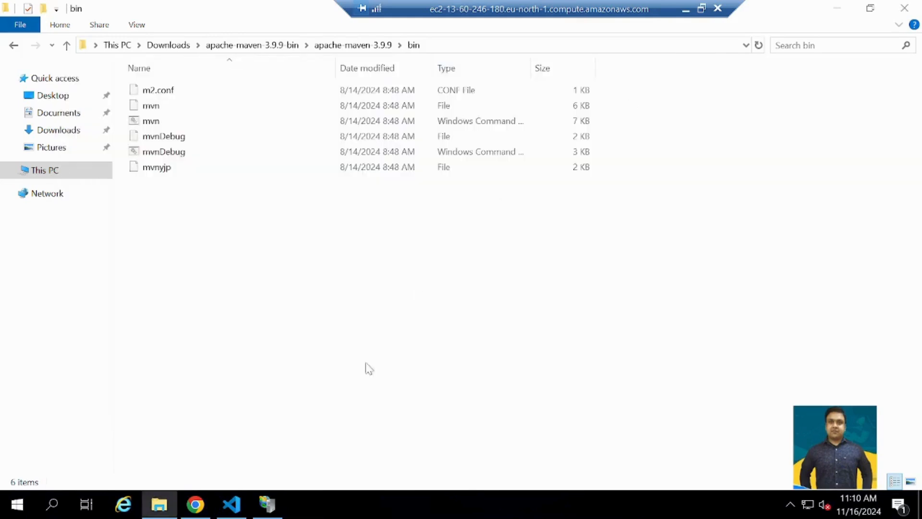
# - Look over the IIS URL Rewrite download page in Chrome
pyautogui.click(195, 504)
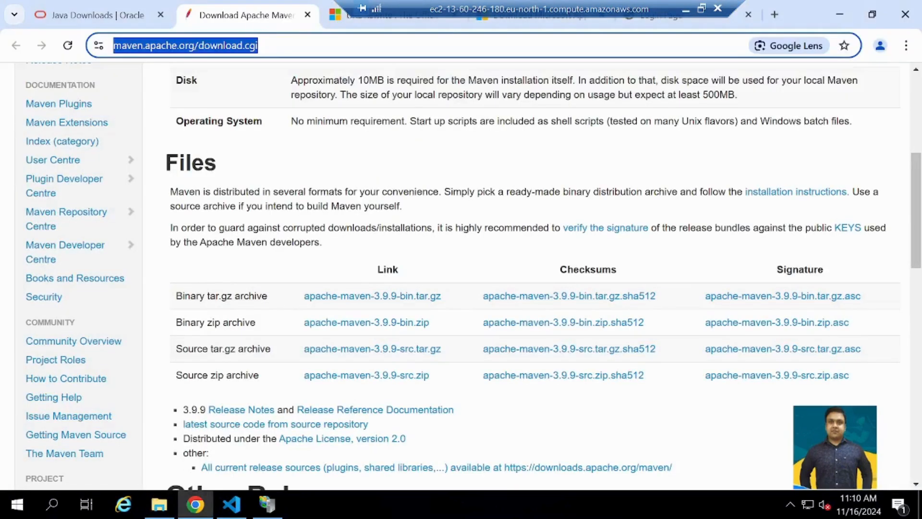
pyautogui.click(360, 22)
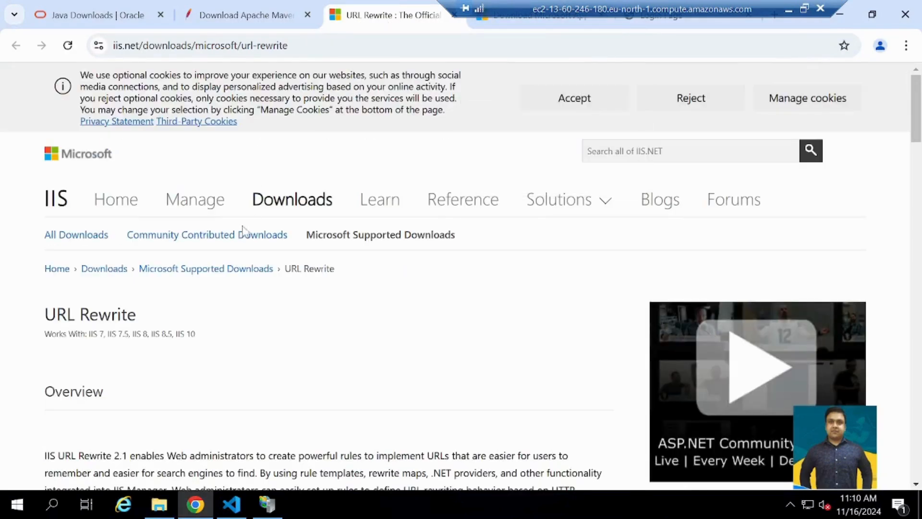
pyautogui.scroll(-5, 244, 230)
# - Copy the Maven download page address into the local Notepad note labelled "Maven download :" and add a "URL Rewrite:" label below
pyautogui.click(242, 15)
pyautogui.click(243, 47)
pyautogui.hotkey('ctrl', 'c')
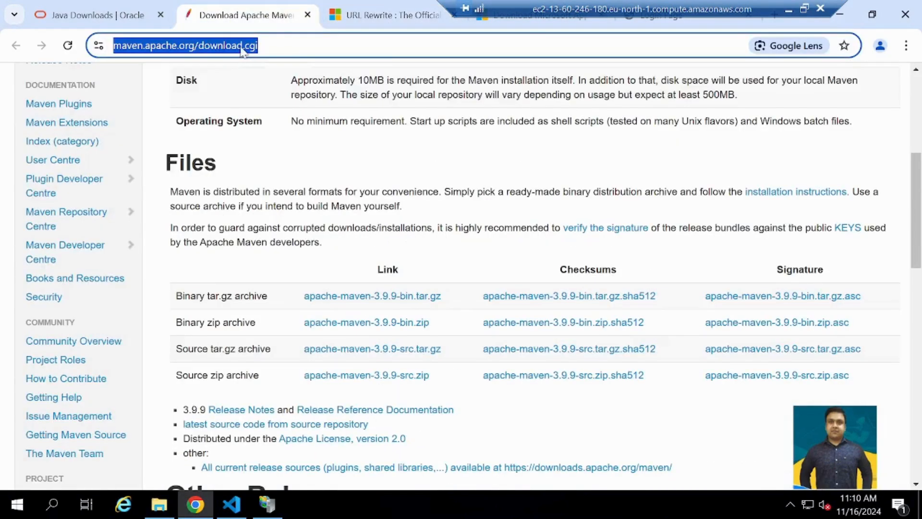
pyautogui.click(789, 10)
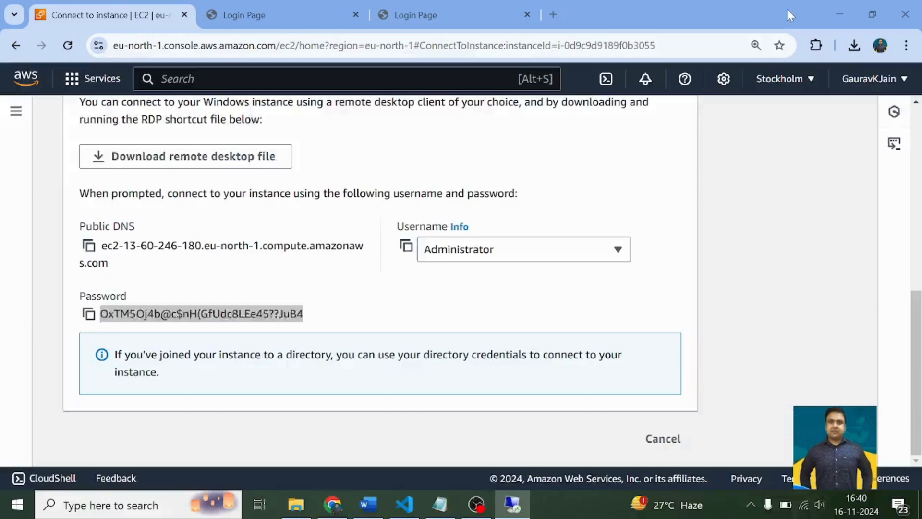
pyautogui.click(440, 504)
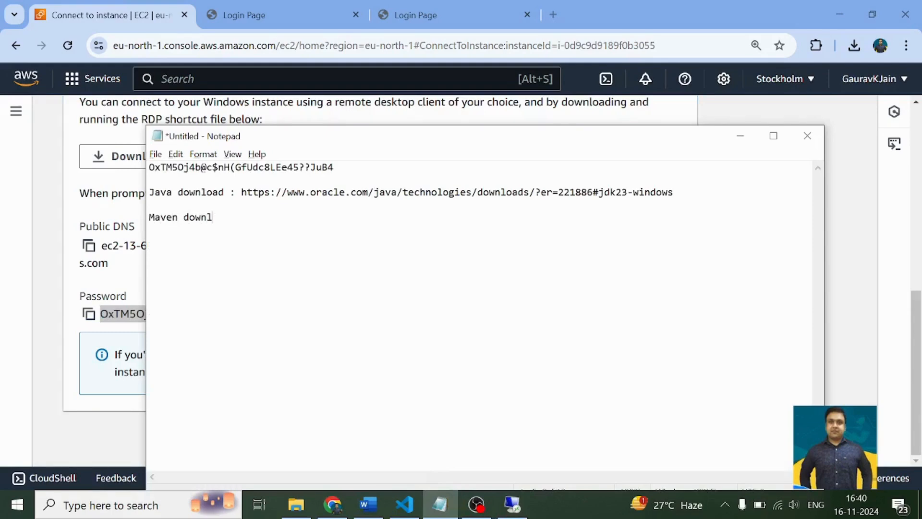
pyautogui.hotkey('ctrl', 'v')
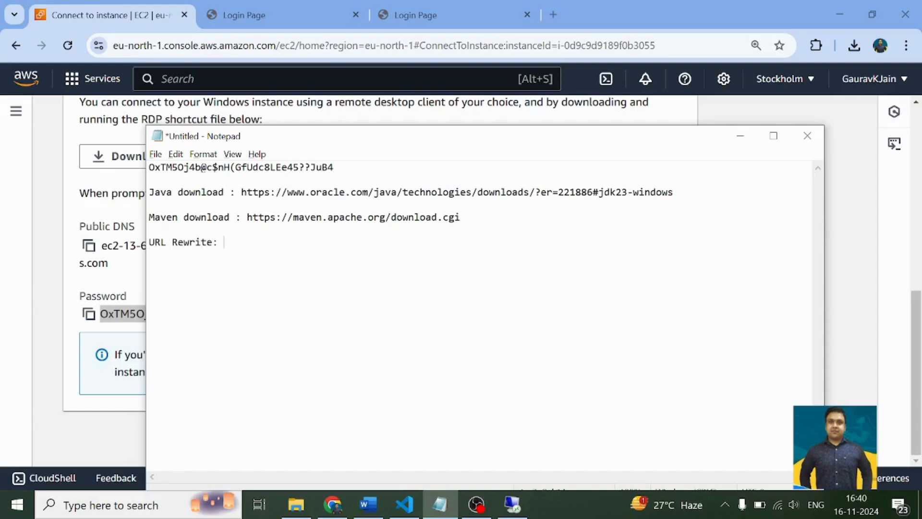
# - Look through the IIS URL Rewrite page on the remote server down to the URL Rewrite Module 2.1 installer downloads
pyautogui.hotkey('alt', 'Tab')
pyautogui.hotkey('alt', 'Tab')
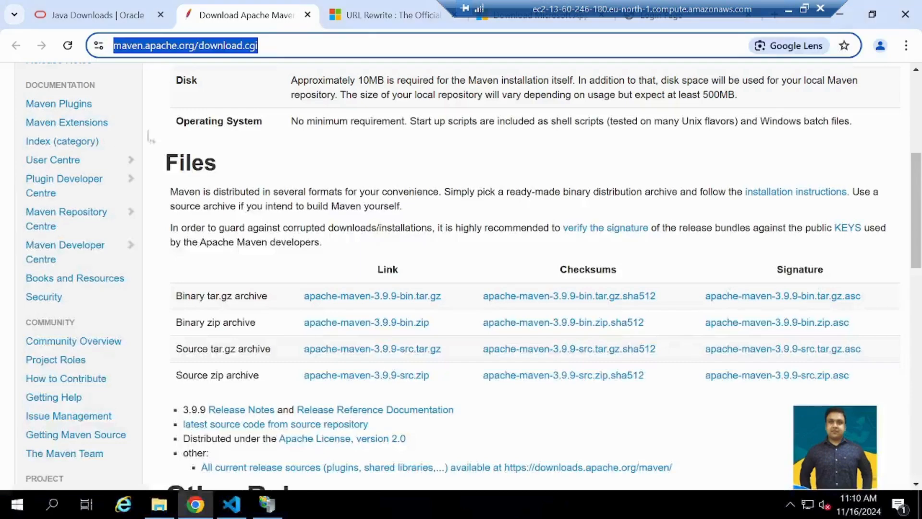
pyautogui.click(357, 14)
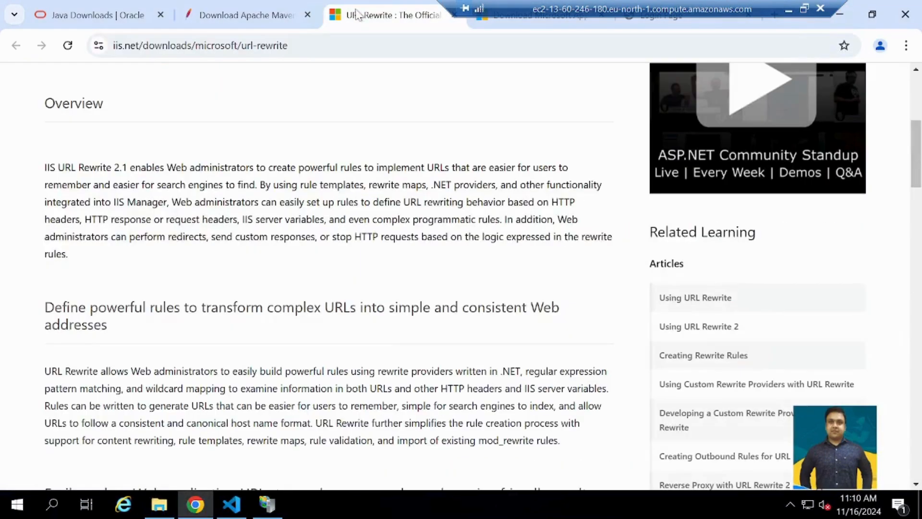
pyautogui.scroll(3, 461, 276)
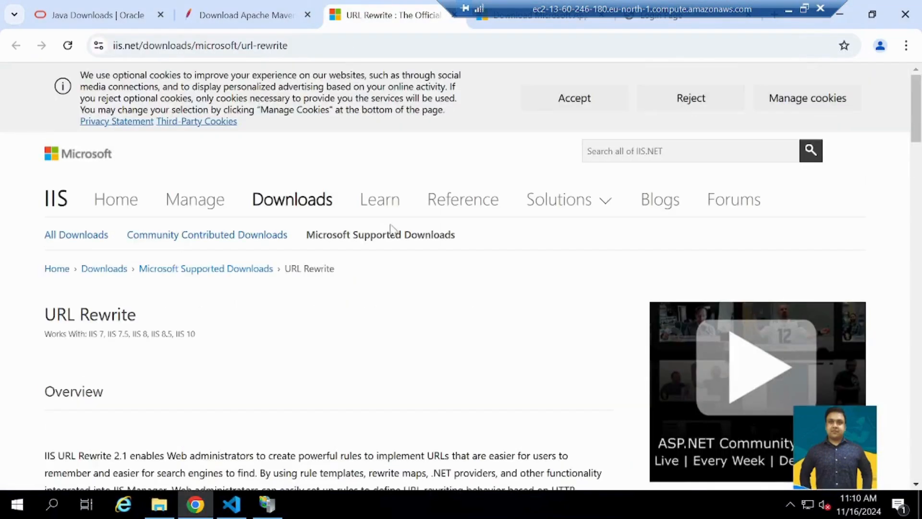
pyautogui.scroll(-12, 302, 254)
pyautogui.scroll(-14, 282, 194)
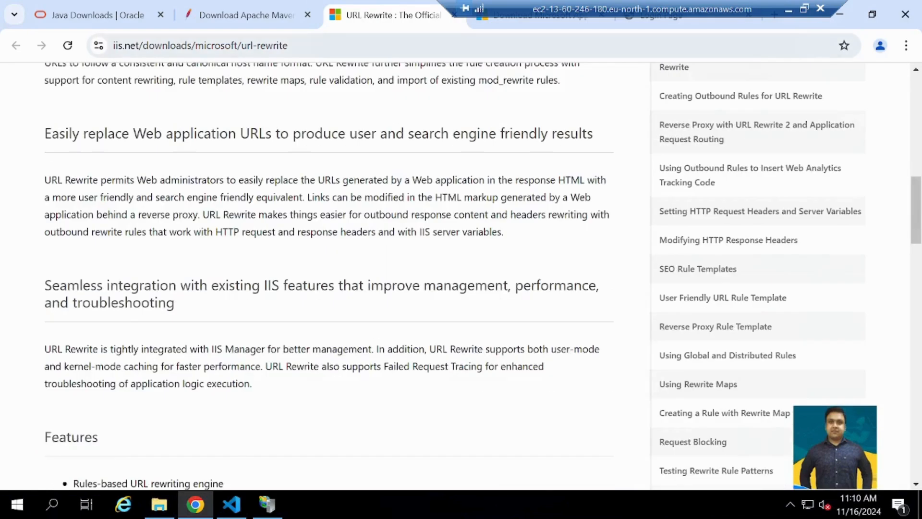
pyautogui.scroll(-14, 280, 199)
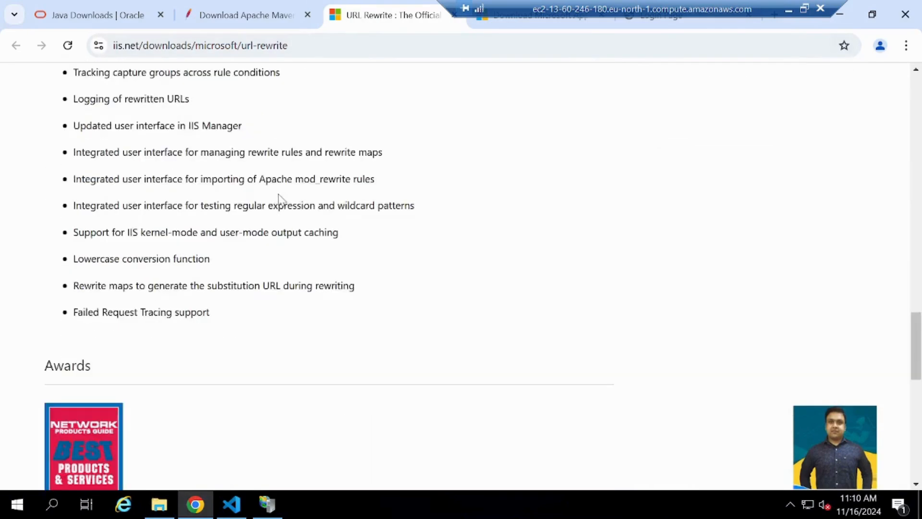
pyautogui.scroll(4, 192, 191)
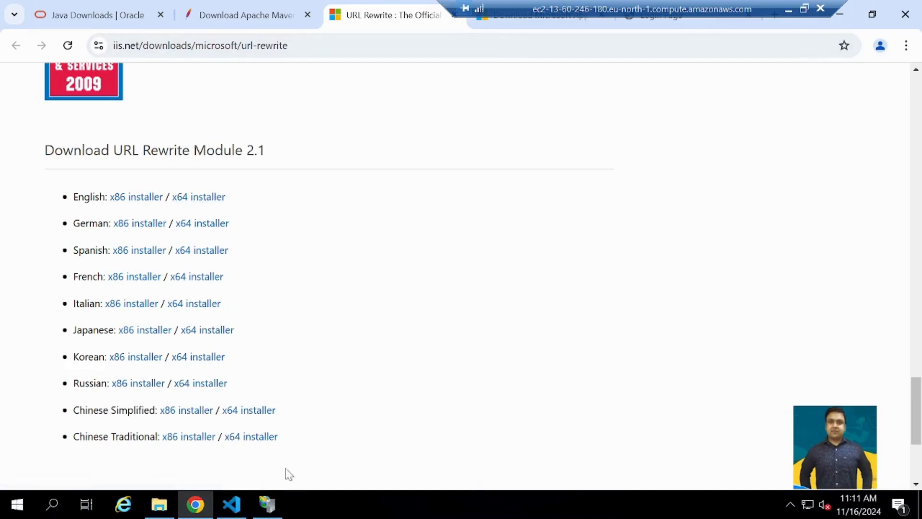
pyautogui.click(266, 504)
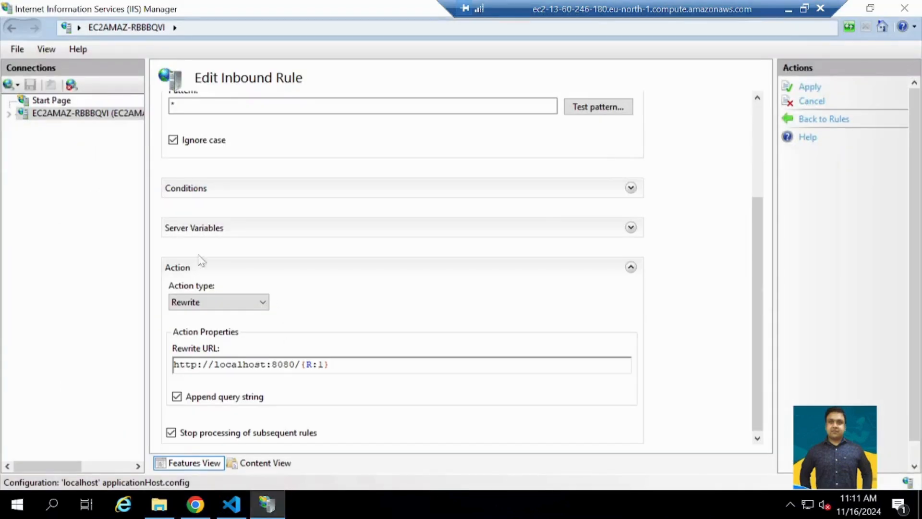
pyautogui.click(76, 116)
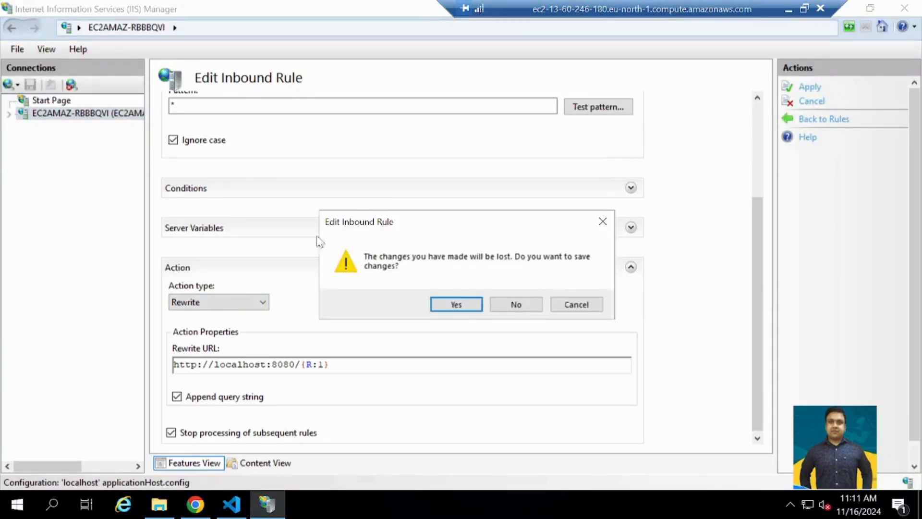
pyautogui.click(577, 305)
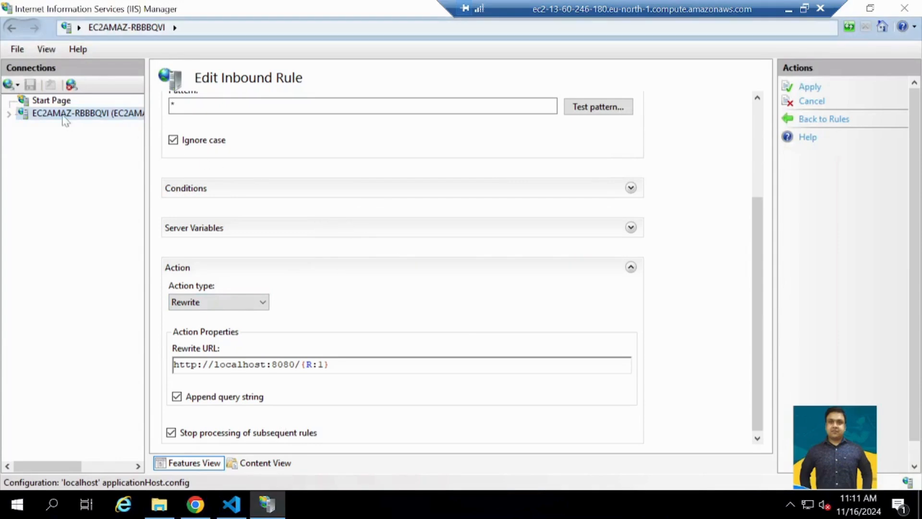
pyautogui.scroll(-1, 565, 313)
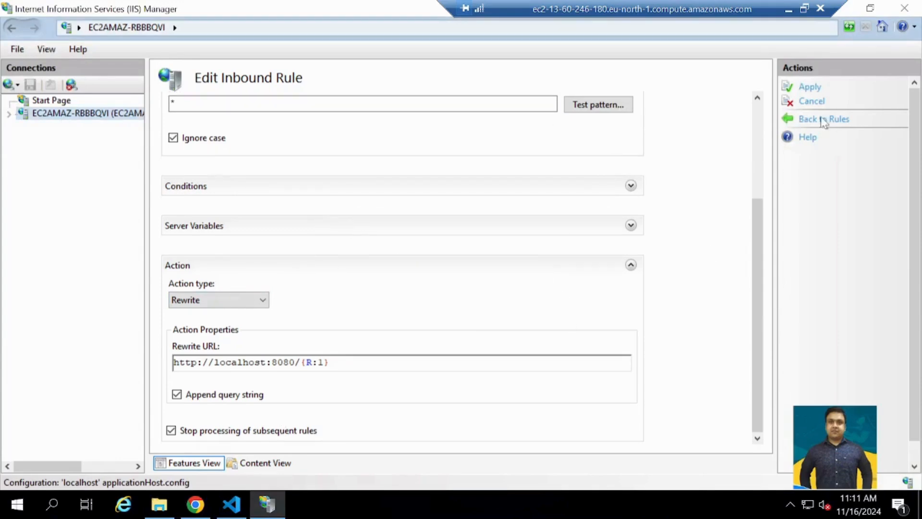
pyautogui.click(813, 87)
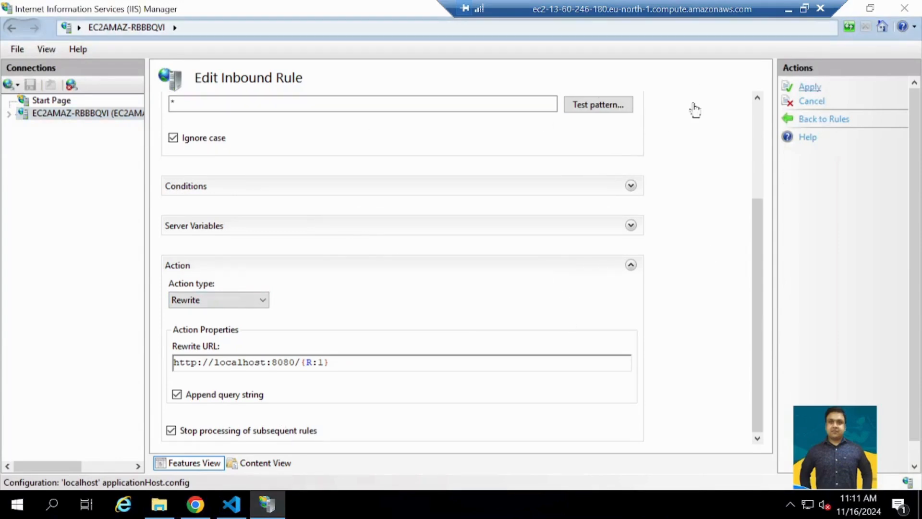
# - Return to the server's home page in IIS Manager and locate the URL Rewrite feature
pyautogui.click(100, 114)
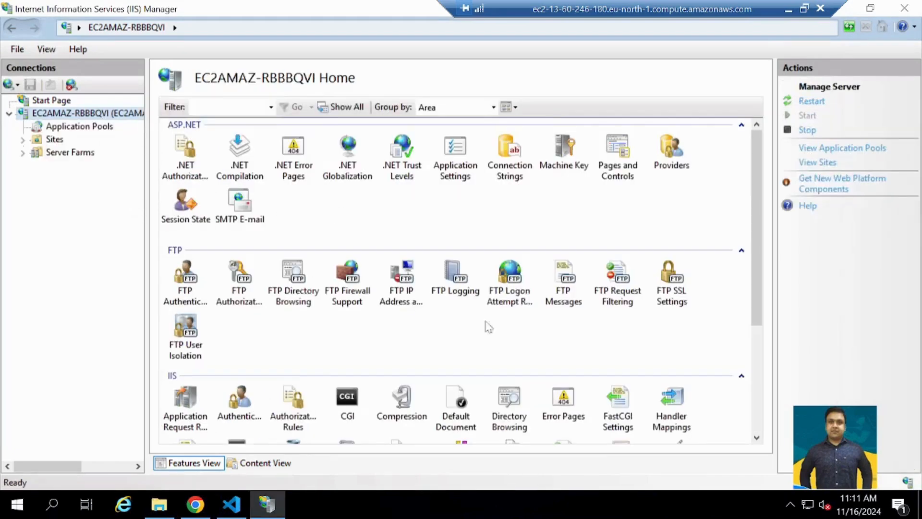
pyautogui.scroll(-3, 566, 402)
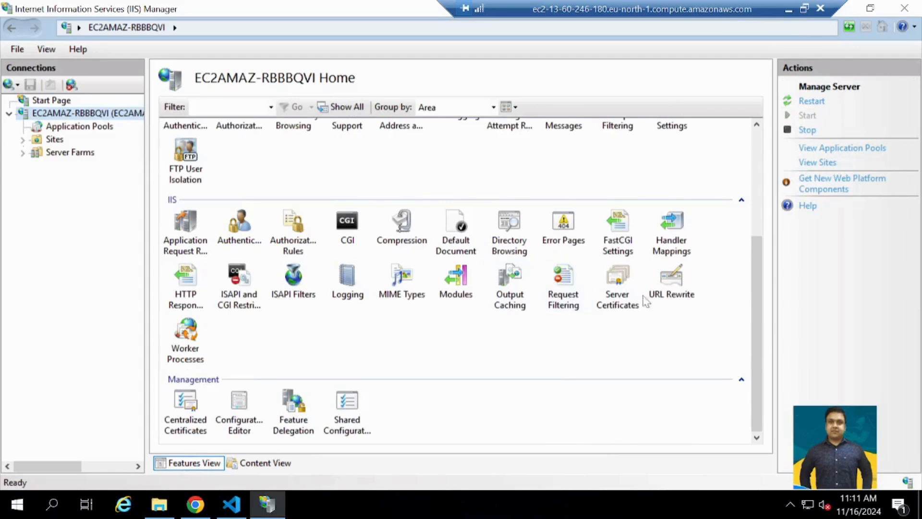
pyautogui.click(670, 298)
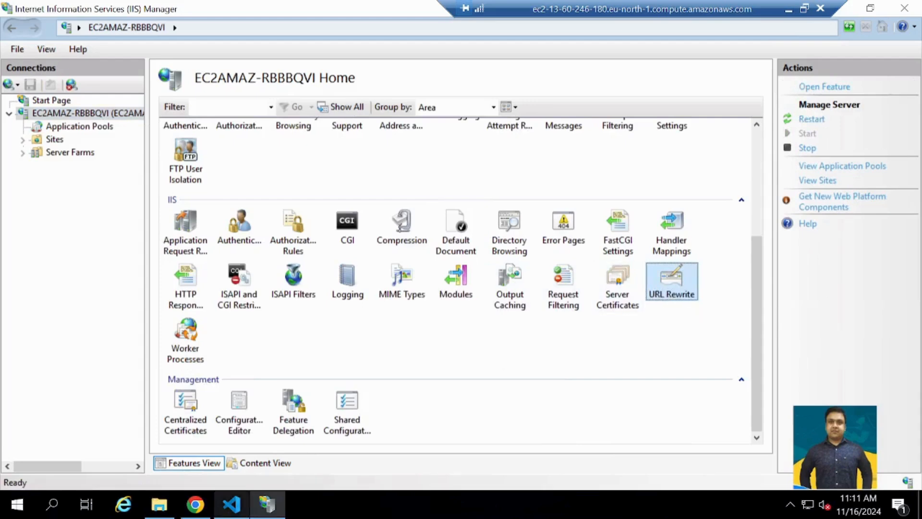
# - Switch to Chrome and view the Microsoft Application Request Routing 3.0 (x64) download page and its address
pyautogui.click(196, 504)
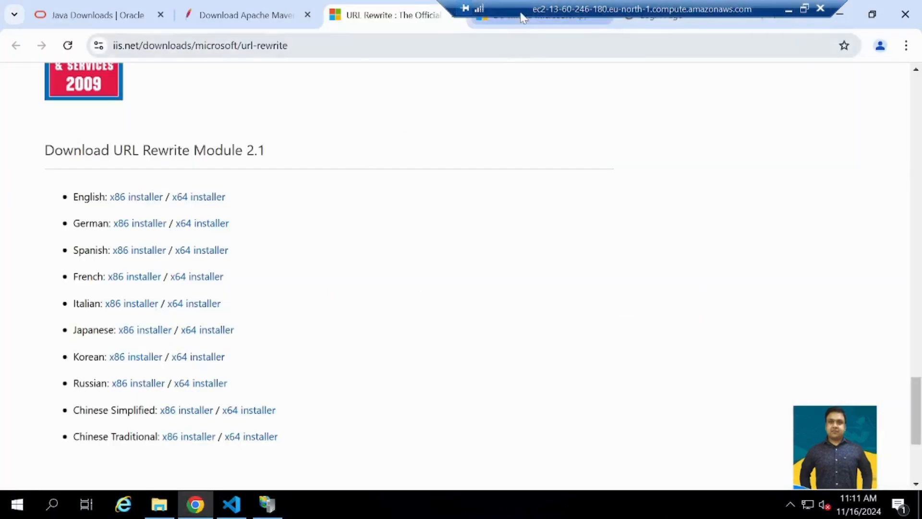
pyautogui.moveTo(544, 12); pyautogui.dragTo(171, 17)
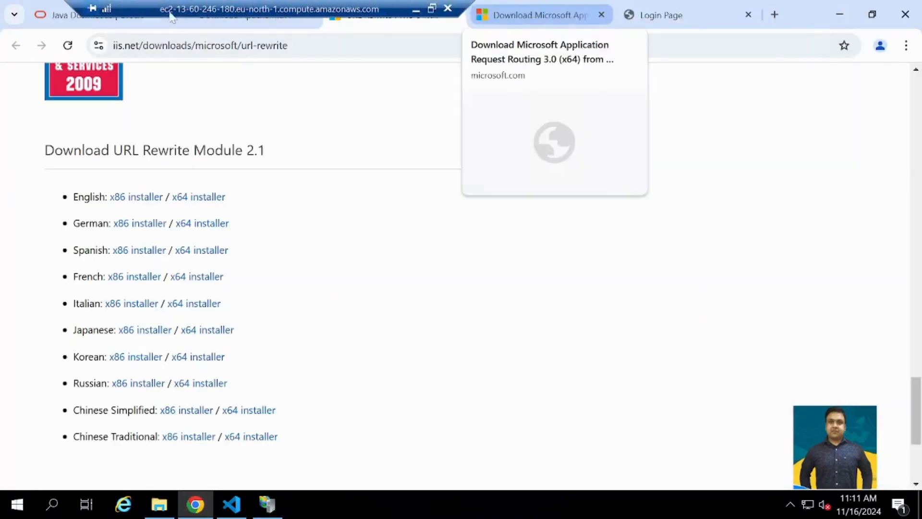
pyautogui.click(510, 18)
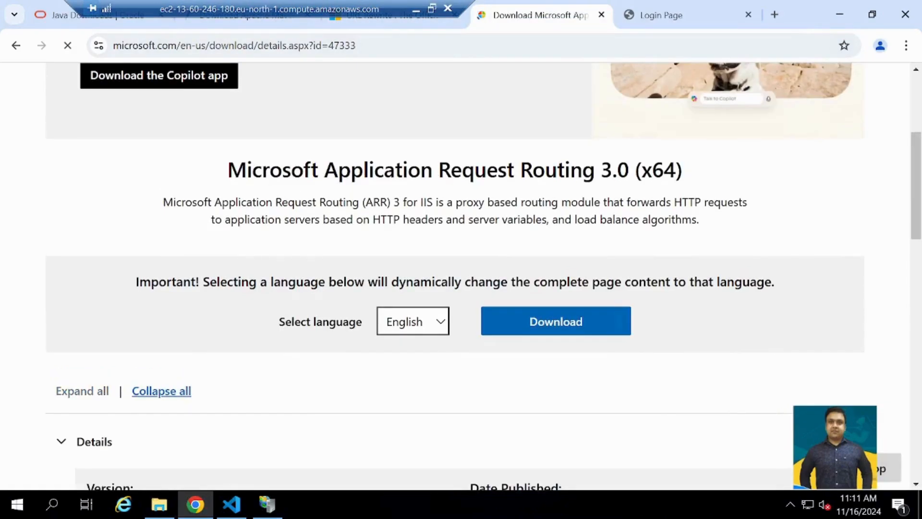
pyautogui.scroll(2, 434, 126)
pyautogui.click(373, 51)
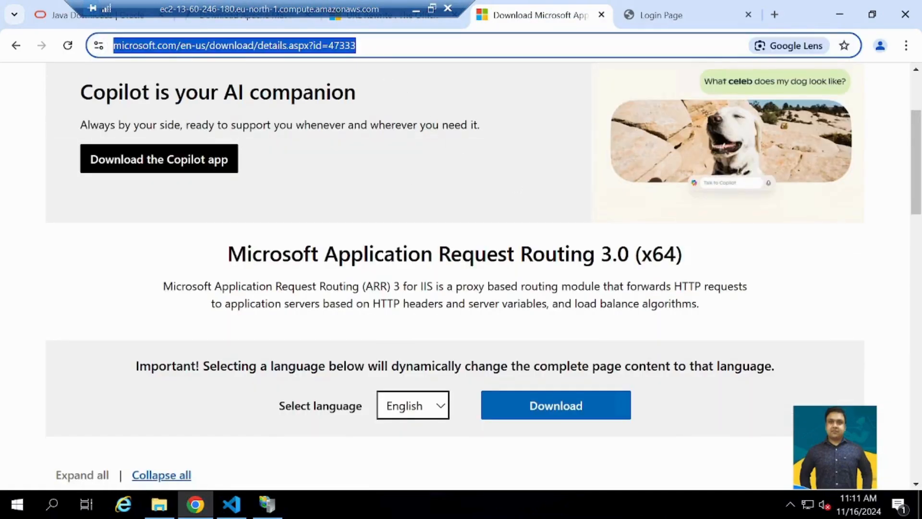
# - Open URL Rewrite in IIS Manager, look over the available rule templates, and close them without adding a rule
pyautogui.click(281, 504)
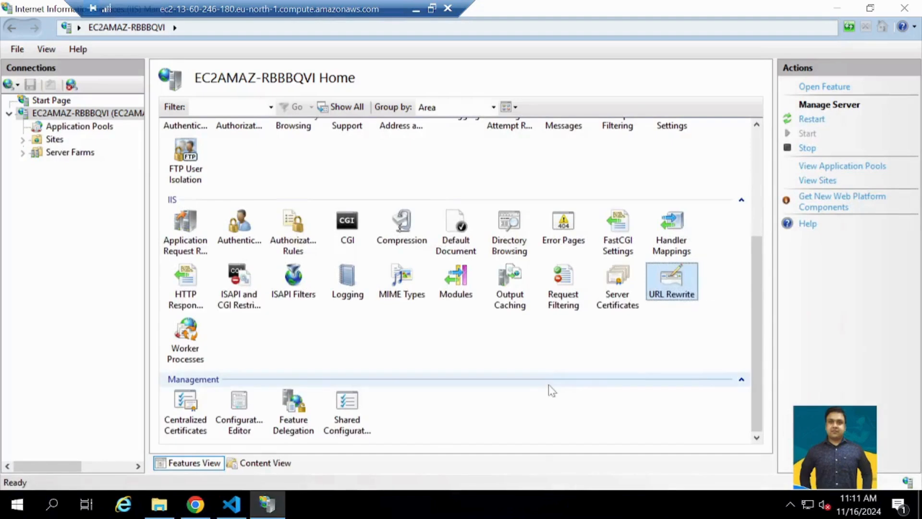
pyautogui.doubleClick(683, 291)
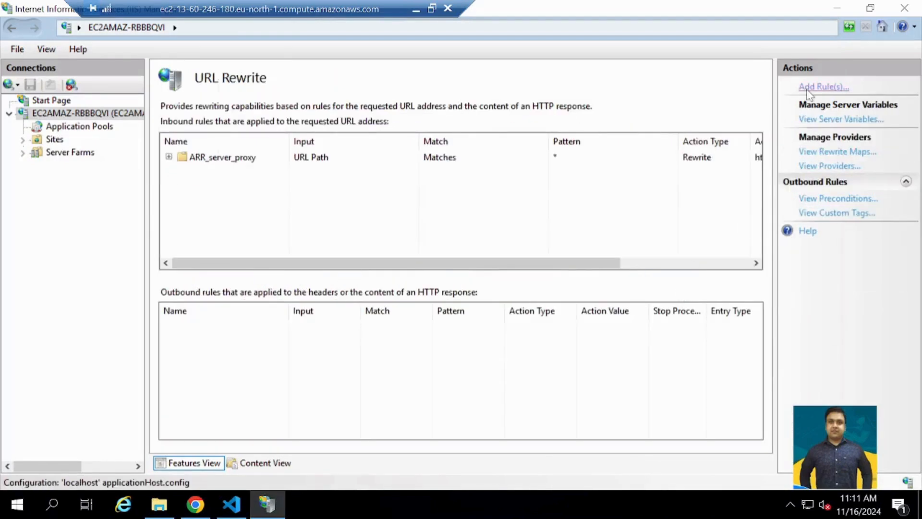
pyautogui.click(806, 87)
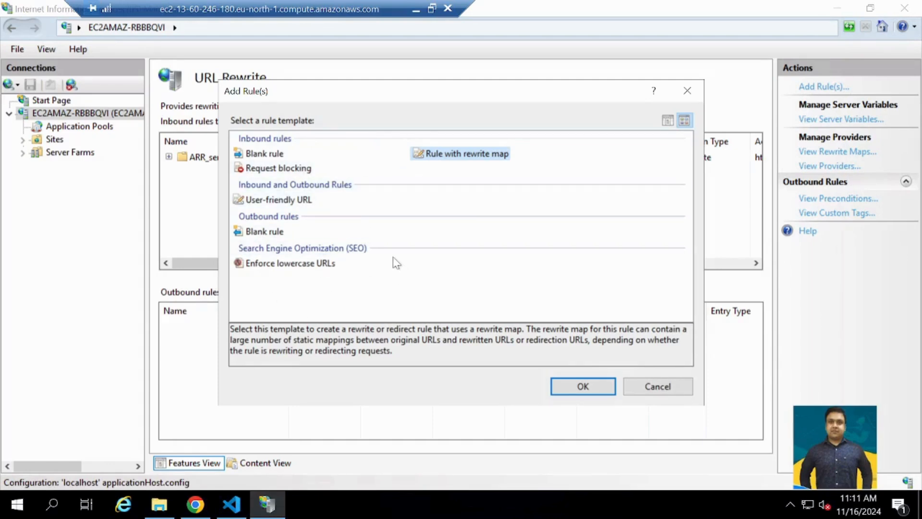
pyautogui.click(687, 90)
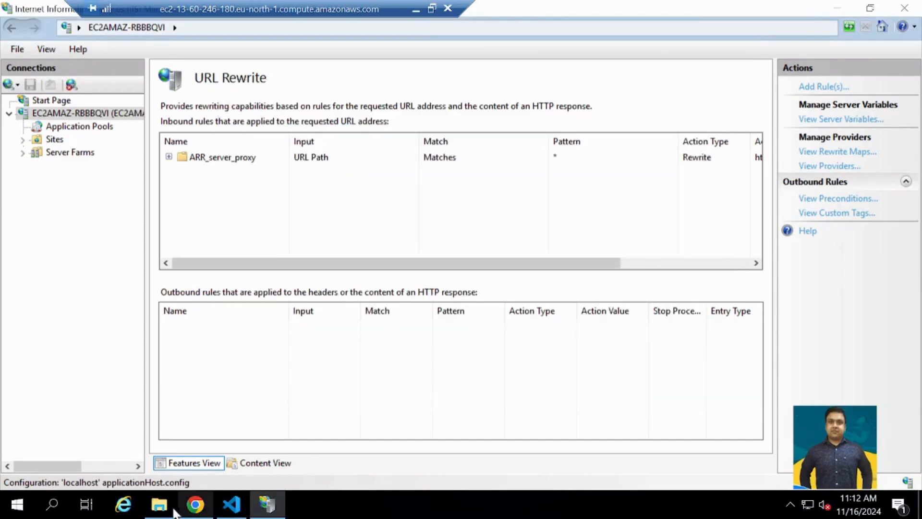
# - Copy the title "Microsoft Application Request Routing" from the Chrome download page into the local Notepad note as a label ending in a colon
pyautogui.click(195, 505)
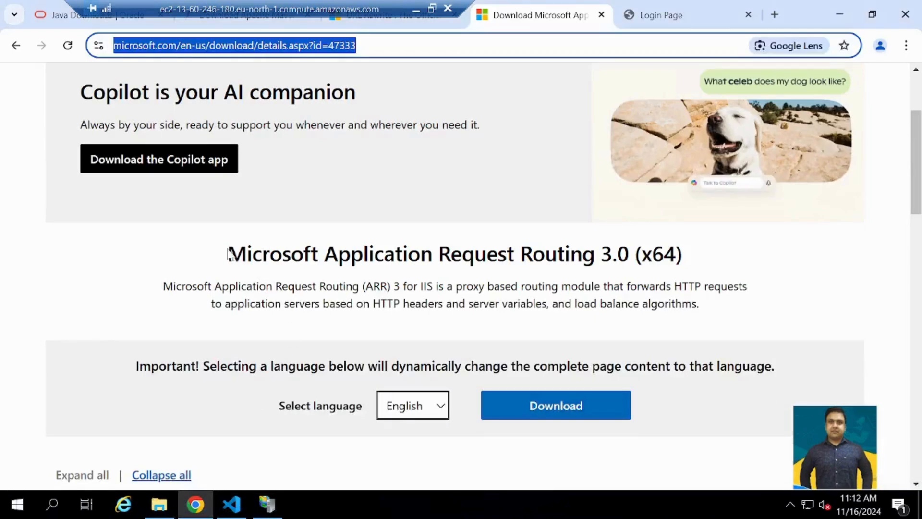
pyautogui.moveTo(230, 253); pyautogui.dragTo(595, 254)
pyautogui.hotkey('ctrl', 'c')
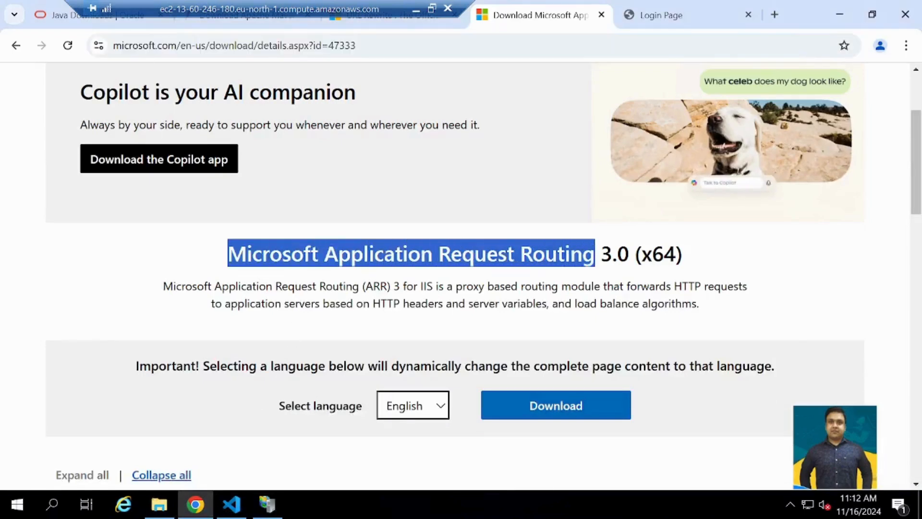
pyautogui.click(416, 8)
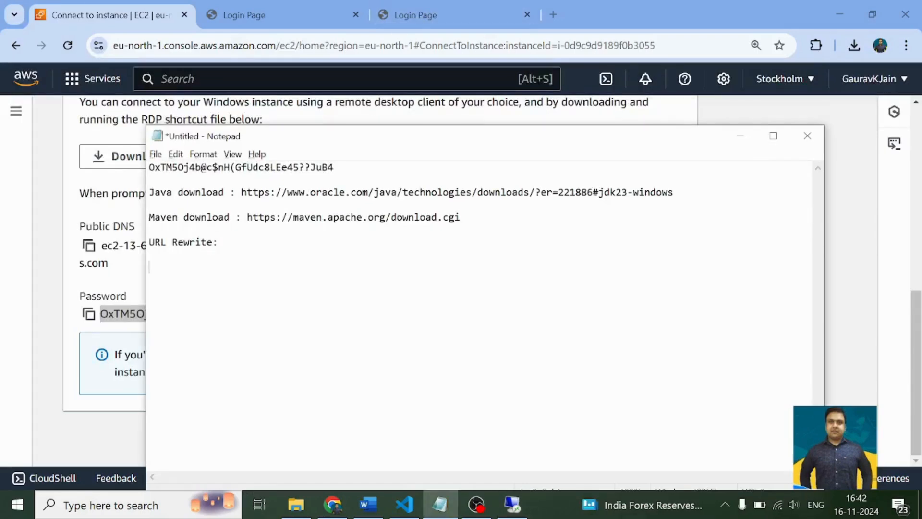
pyautogui.hotkey('ctrl', 'v')
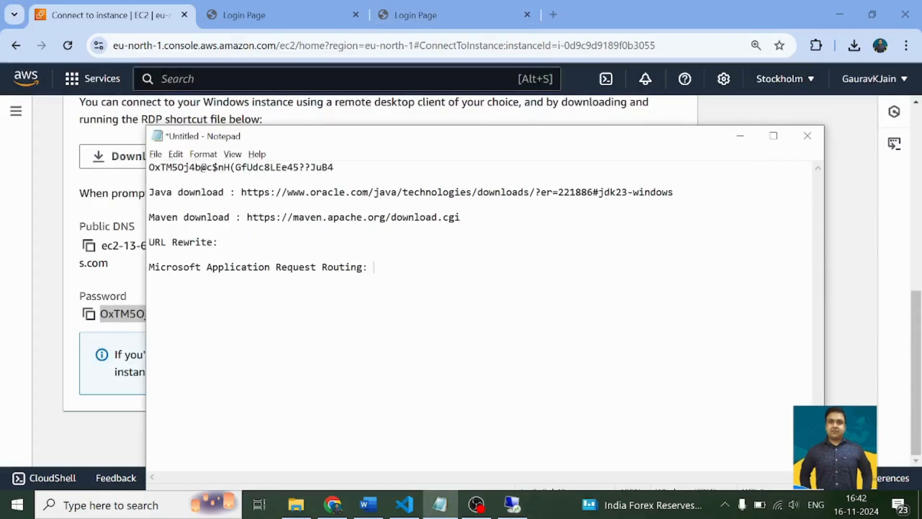
# - Copy the Application Request Routing download page address into the Notepad note after its label
pyautogui.hotkey('alt', 'Tab')
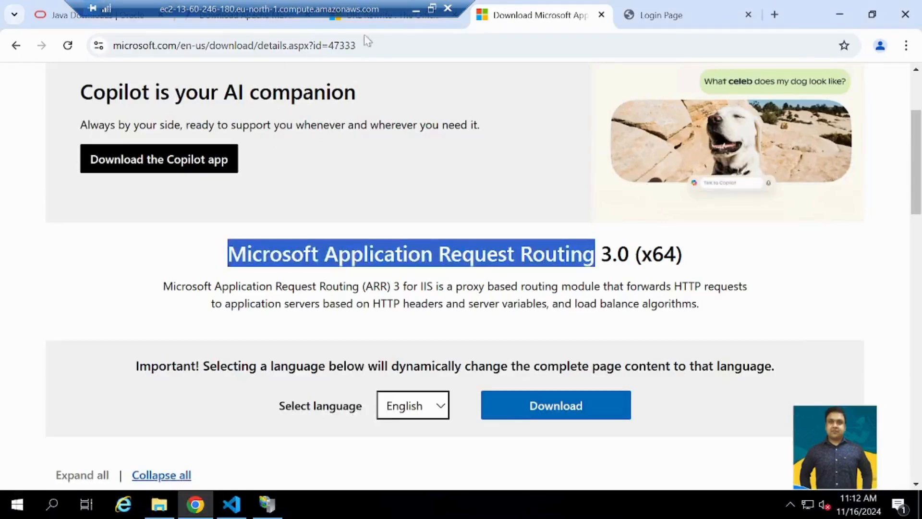
pyautogui.click(401, 45)
pyautogui.hotkey('ctrl', 'c')
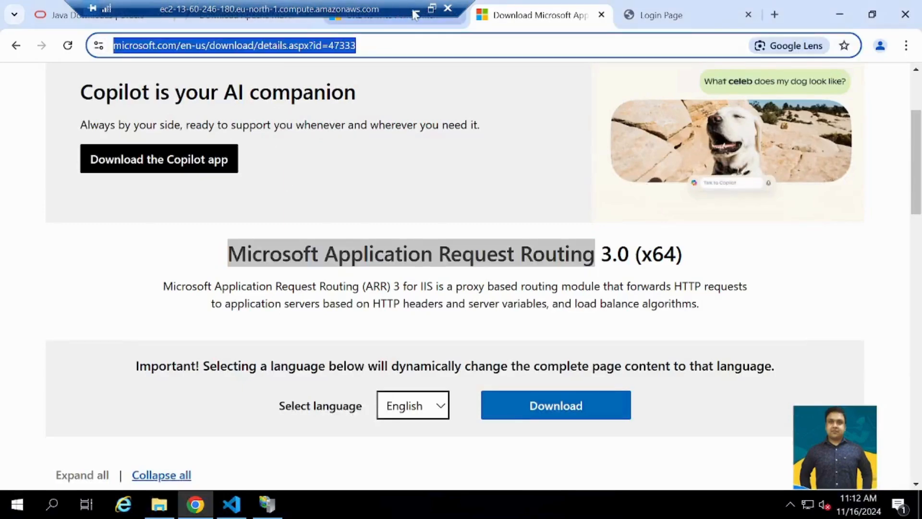
pyautogui.hotkey('alt', 'Tab')
pyautogui.hotkey('ctrl', 'v')
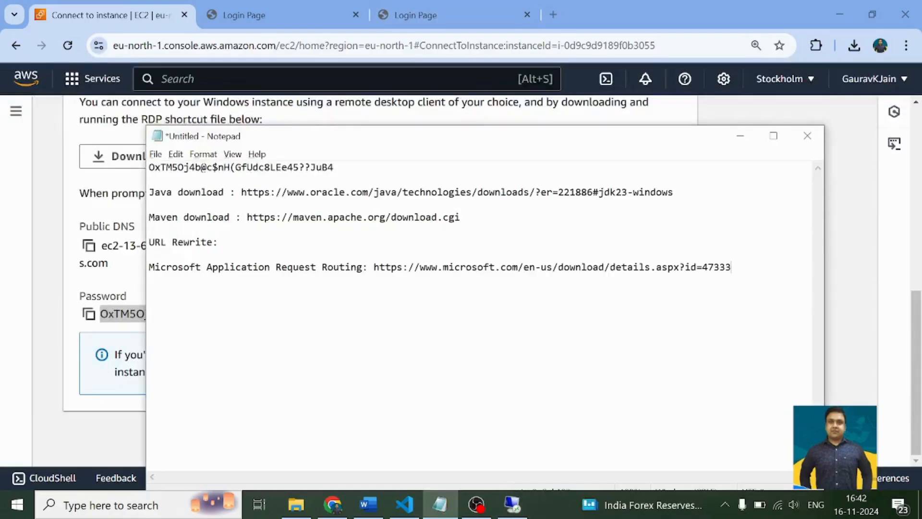
# - Copy the IIS URL Rewrite page address from Chrome into the Notepad note after "URL Rewrite:"
pyautogui.hotkey('alt', 'Tab')
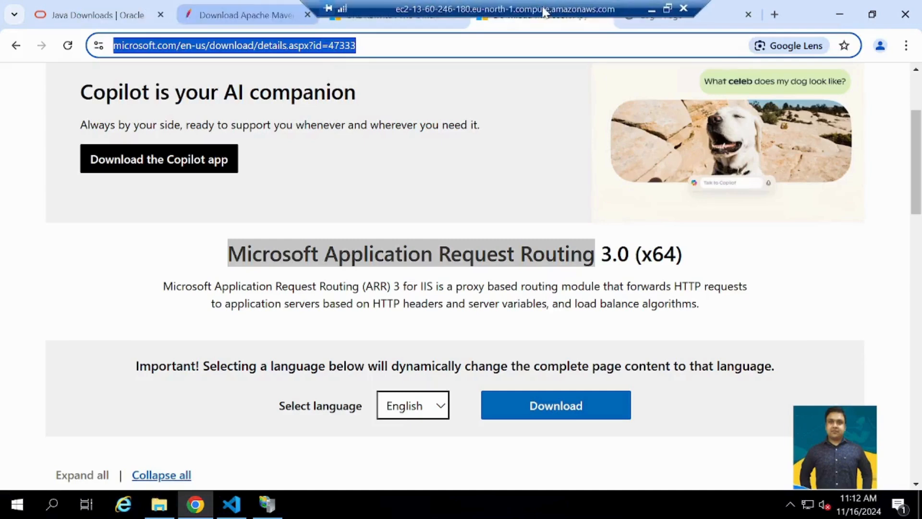
pyautogui.click(393, 21)
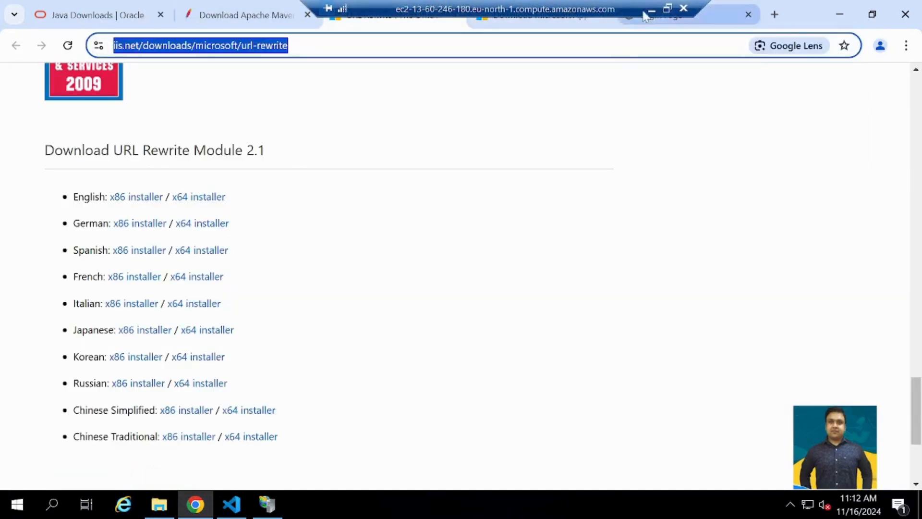
pyautogui.hotkey('alt', 'Tab')
pyautogui.write('https://www.iis.net/downloads/microsoft/url-rewrite')
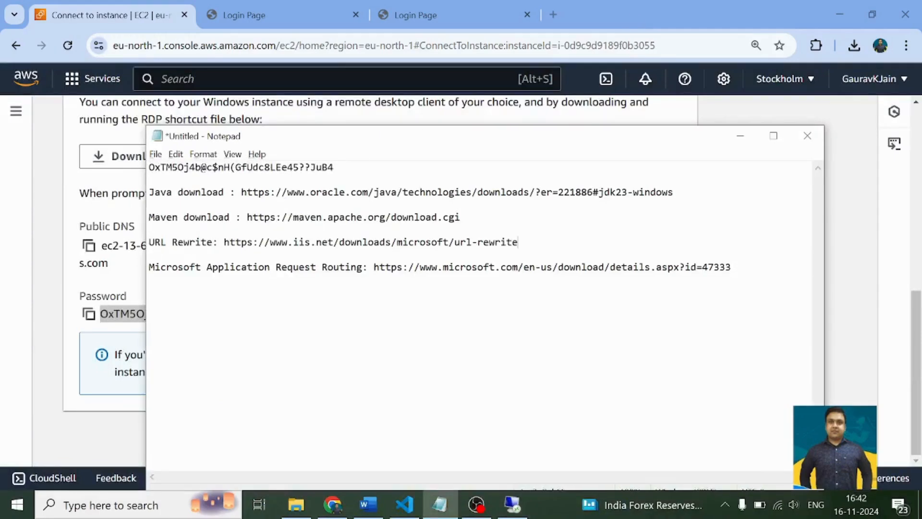
# - Return to the EC2 remote desktop session, open Server Manager, and dismiss the Windows Admin Center message
pyautogui.hotkey('alt', 'Tab')
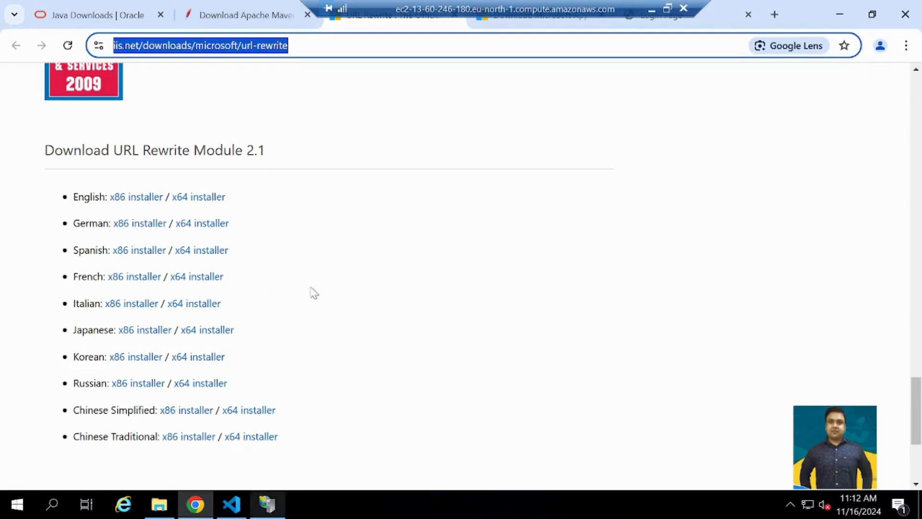
pyautogui.click(538, 24)
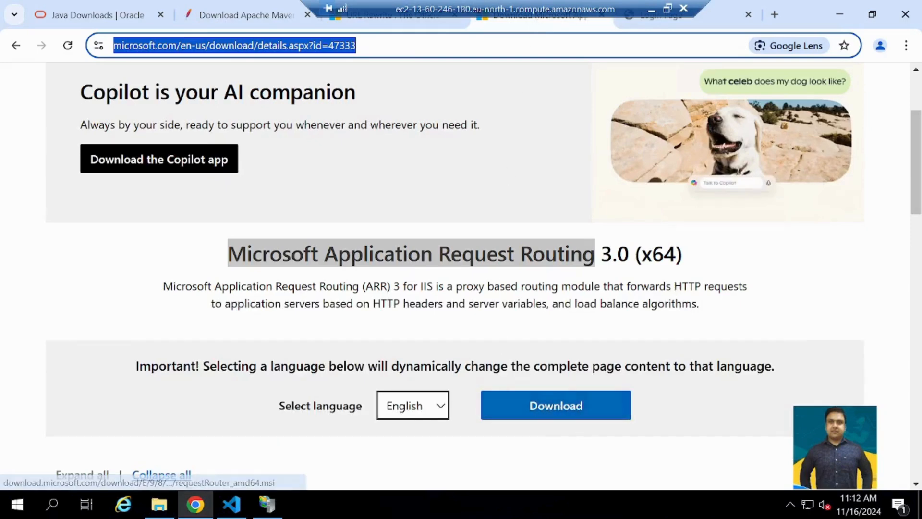
pyautogui.click(229, 505)
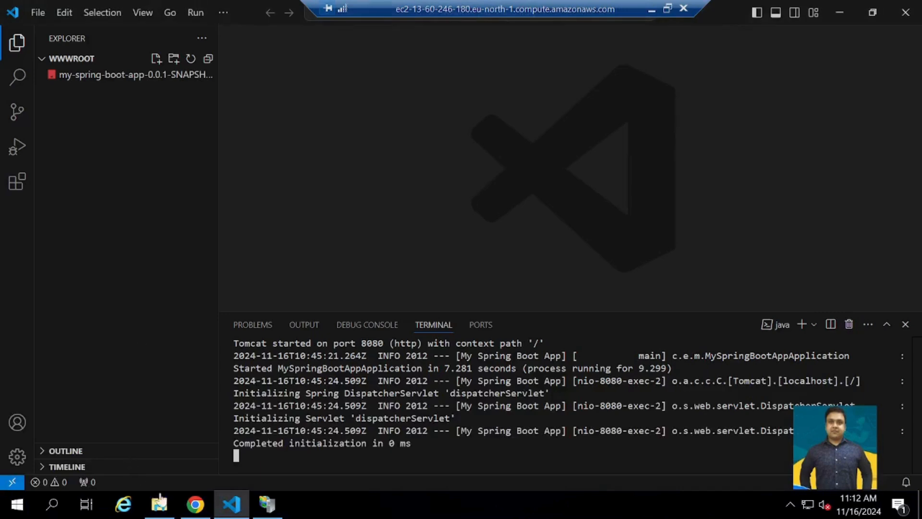
pyautogui.click(159, 505)
pyautogui.click(53, 504)
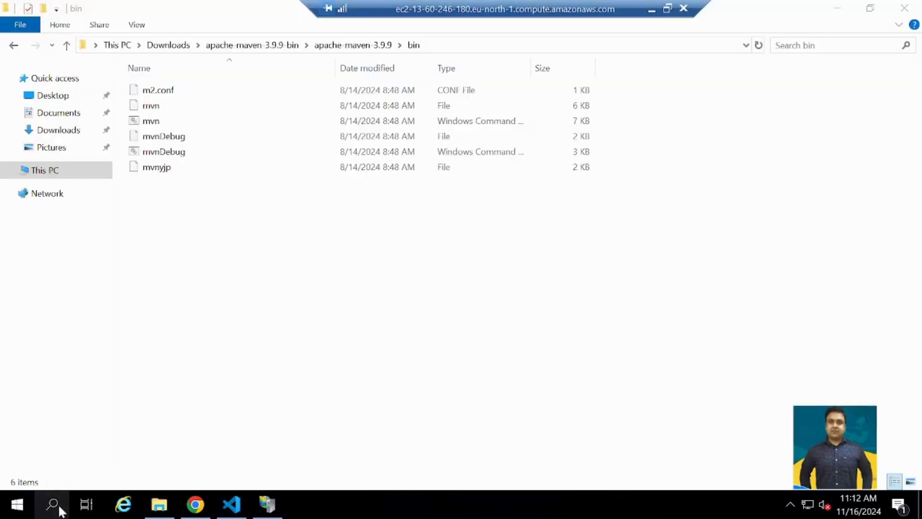
pyautogui.write('ERVER')
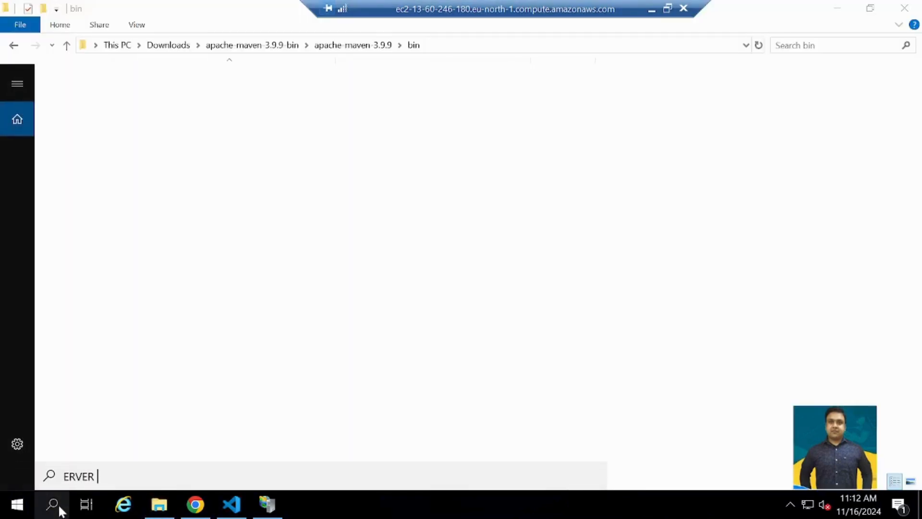
pyautogui.press('BackSpace')
pyautogui.press('BackSpace')
pyautogui.press('BackSpace')
pyautogui.press('BackSpace')
pyautogui.press('BackSpace')
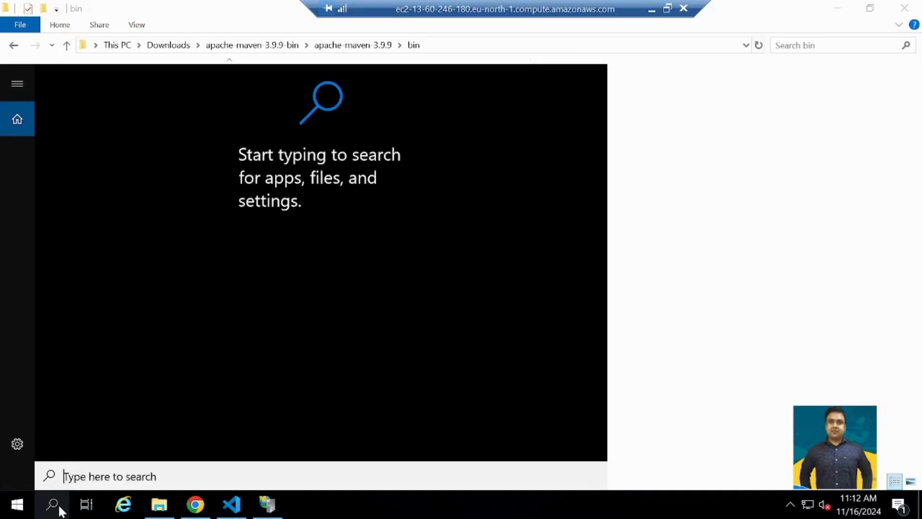
pyautogui.write('SERVER MANAGER')
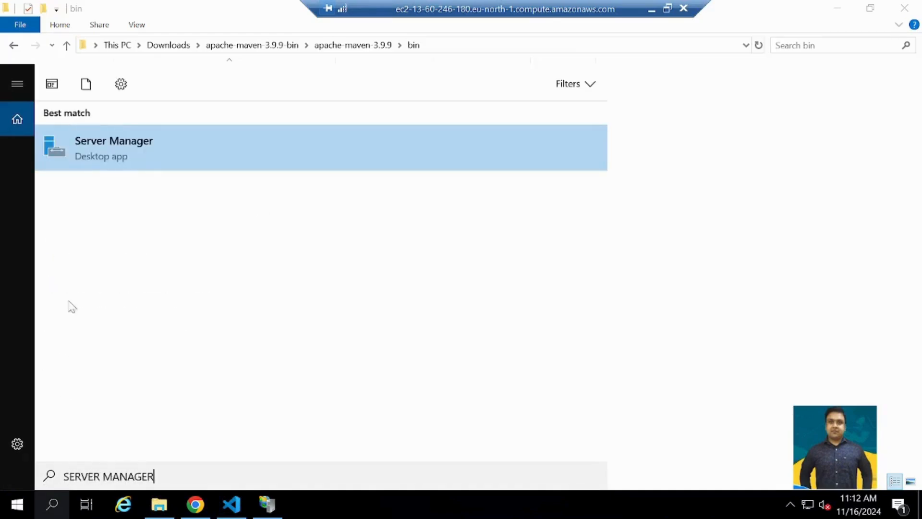
pyautogui.click(133, 165)
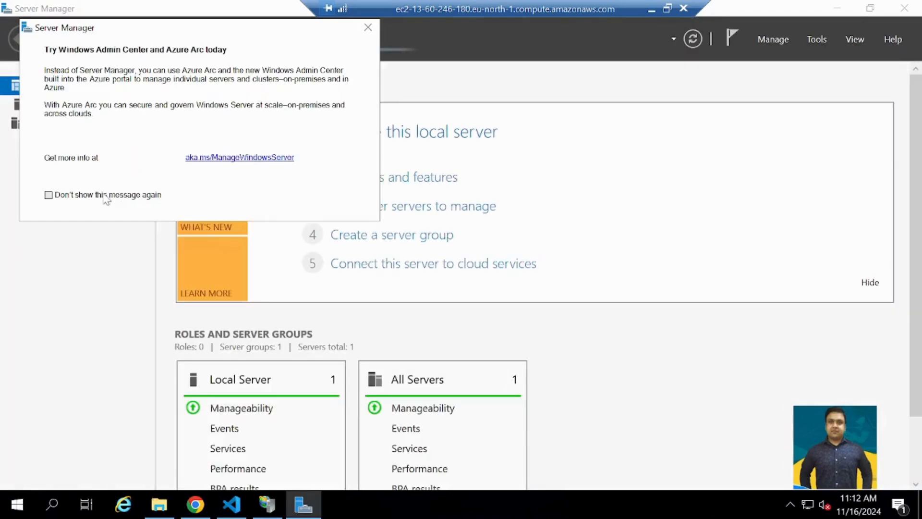
pyautogui.click(368, 27)
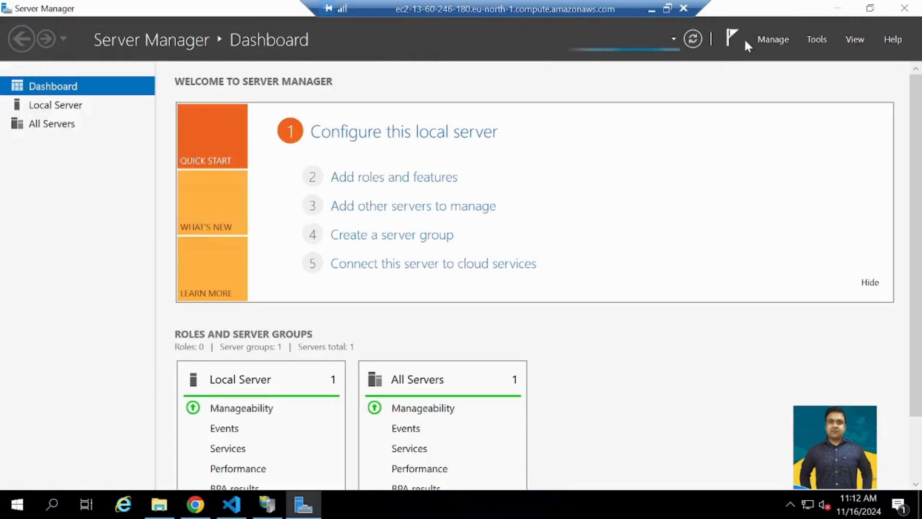
# - Try to start the Add Roles and Features wizard from the Server Manager dashboard
pyautogui.click(763, 39)
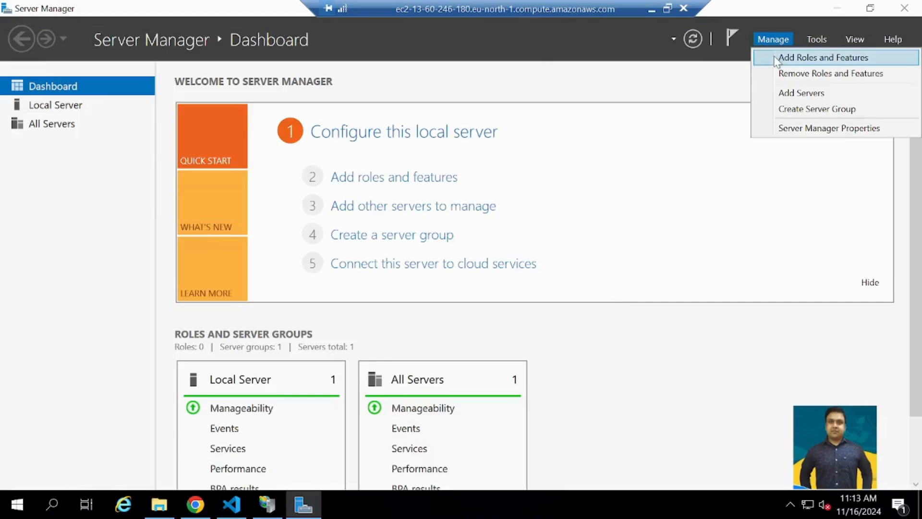
pyautogui.click(776, 58)
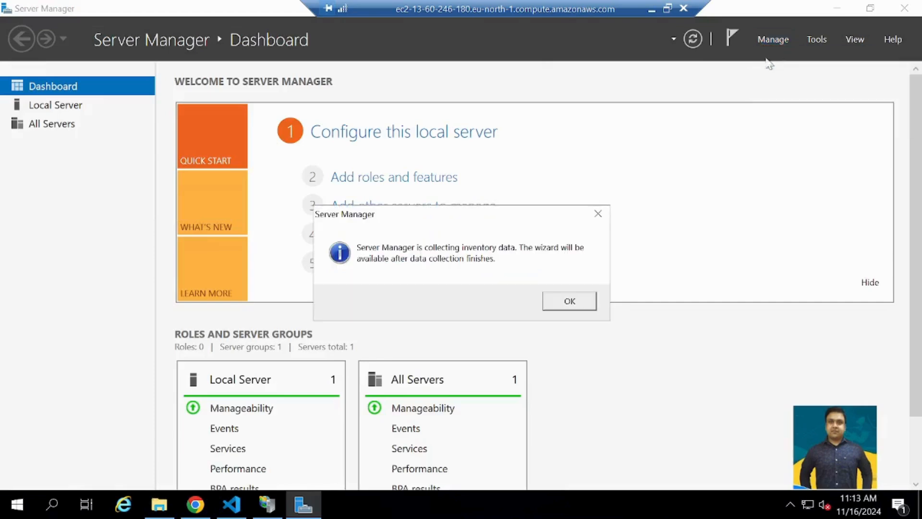
pyautogui.click(562, 304)
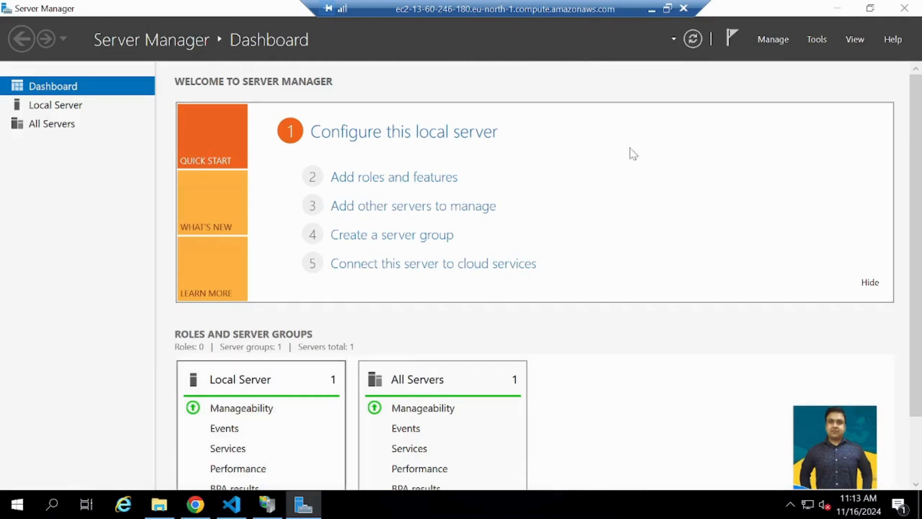
# - Switch to the local Word guide on creating a Spring Boot application and read through to the IIS role and Rewrite Module installation instructions
pyautogui.click(652, 9)
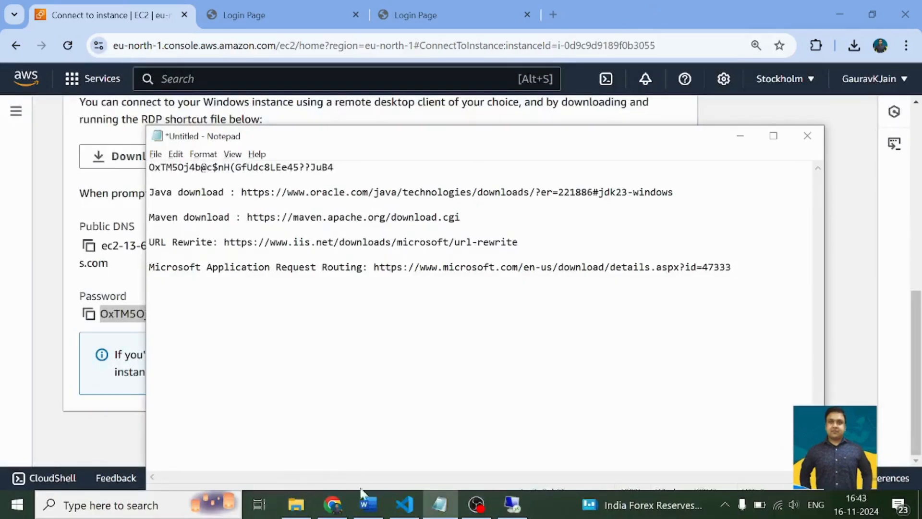
pyautogui.click(369, 504)
pyautogui.scroll(2, 454, 301)
pyautogui.scroll(-6, 454, 301)
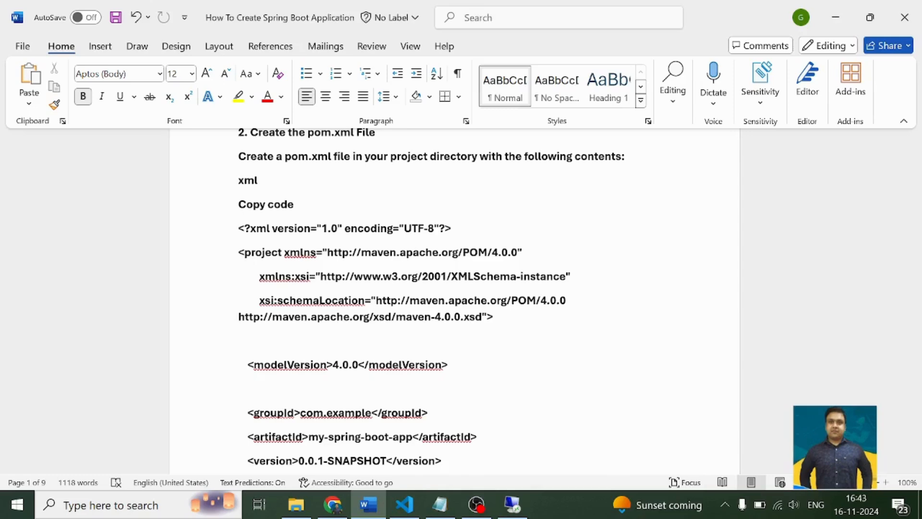
pyautogui.scroll(-10, 455, 303)
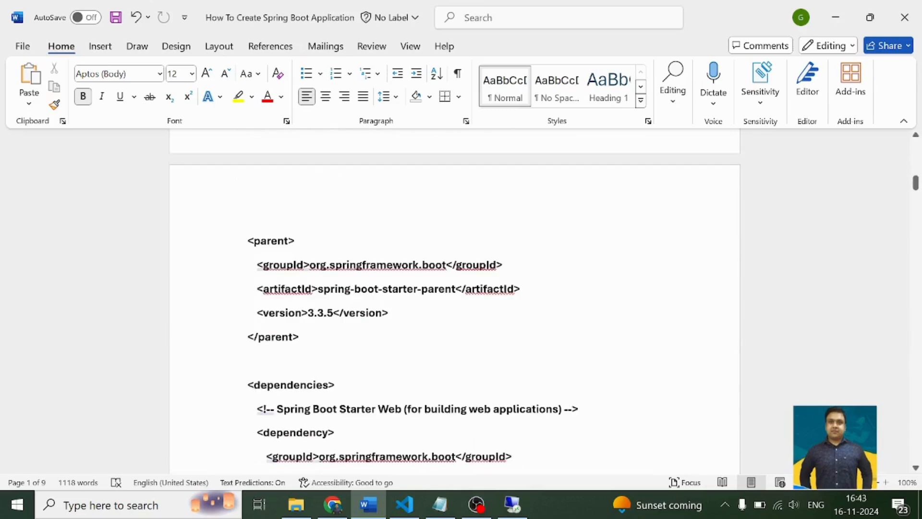
pyautogui.scroll(-12, 454, 303)
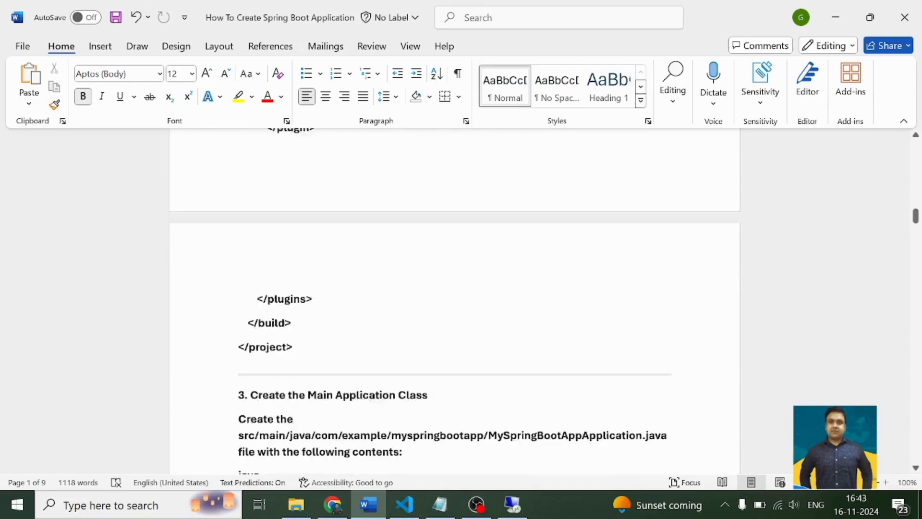
pyautogui.scroll(-10, 455, 302)
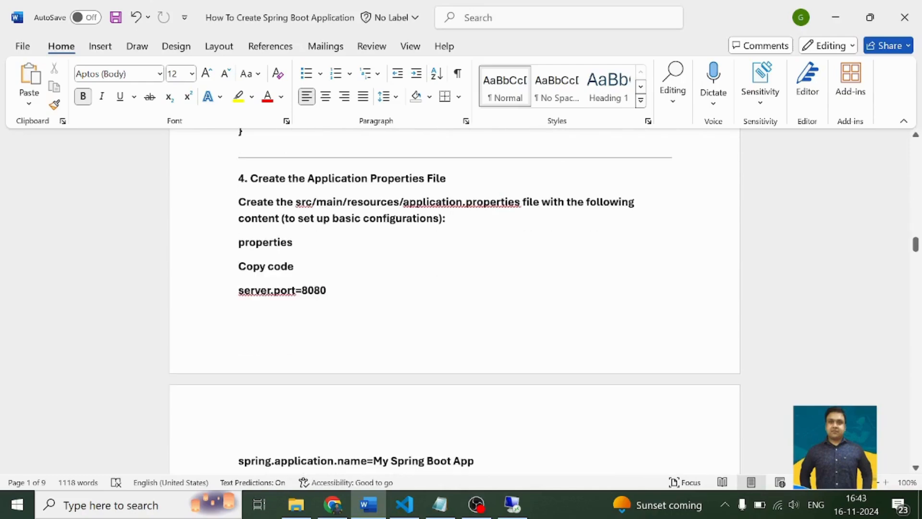
pyautogui.scroll(-8, 455, 303)
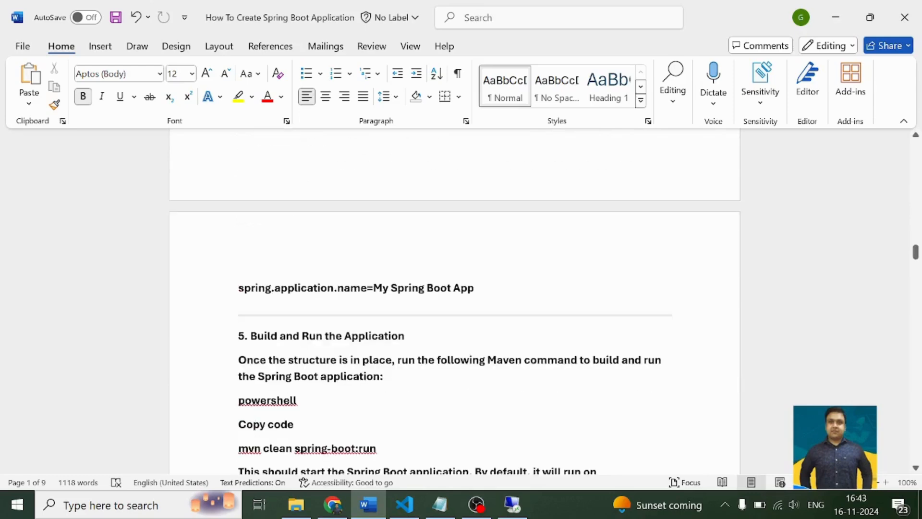
pyautogui.scroll(-3, 455, 303)
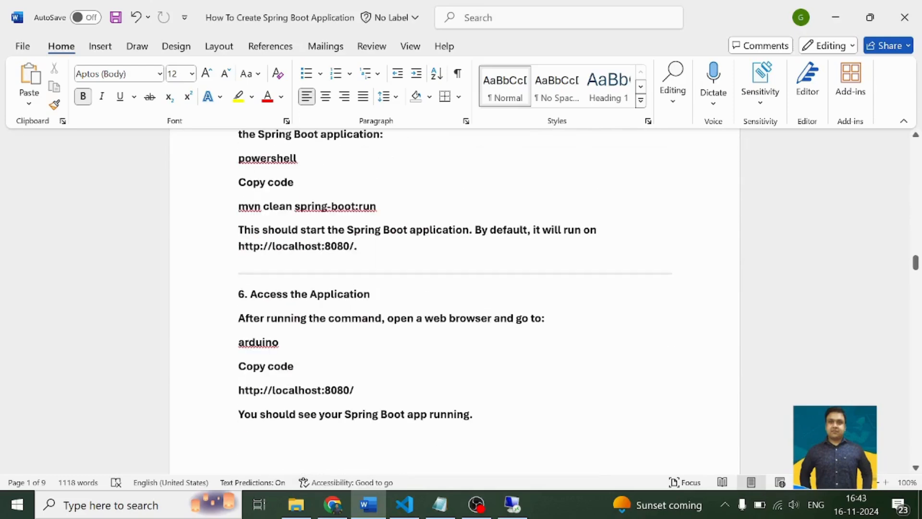
pyautogui.scroll(-17, 454, 303)
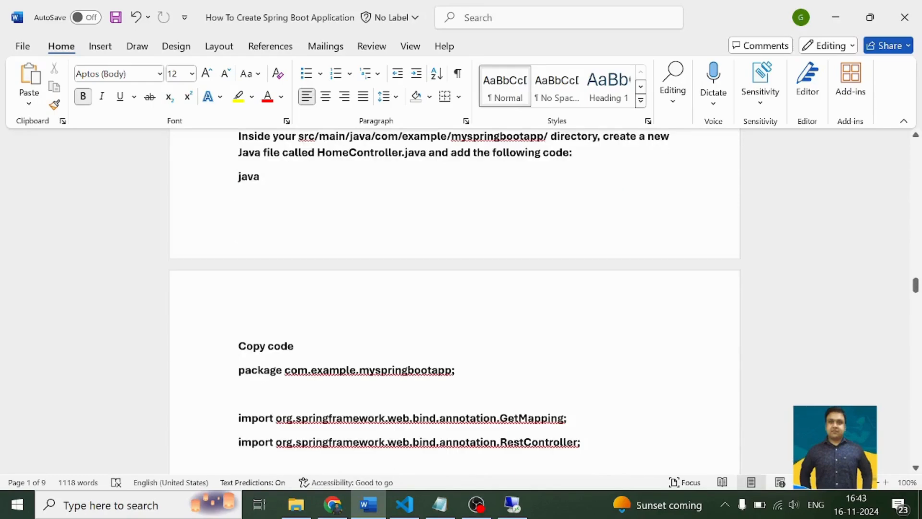
pyautogui.scroll(-18, 315, 323)
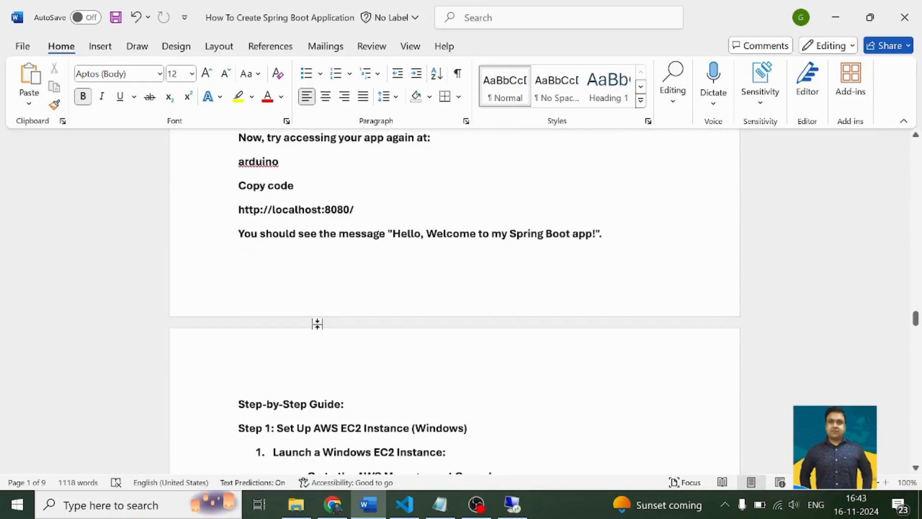
pyautogui.scroll(-5, 455, 302)
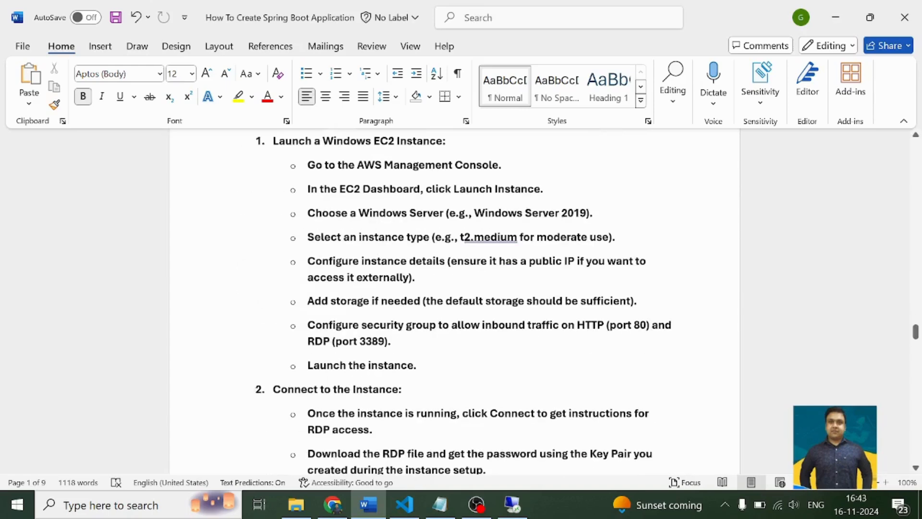
pyautogui.scroll(-20, 455, 303)
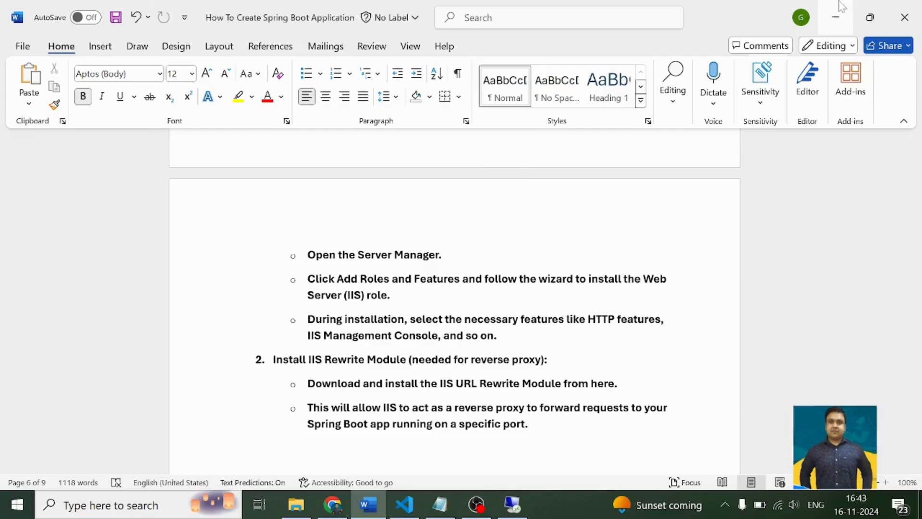
pyautogui.click(836, 16)
# - In the remote session, start the Add Roles and Features wizard with a role-based installation on the server pool's server, and review the server roles
pyautogui.click(512, 505)
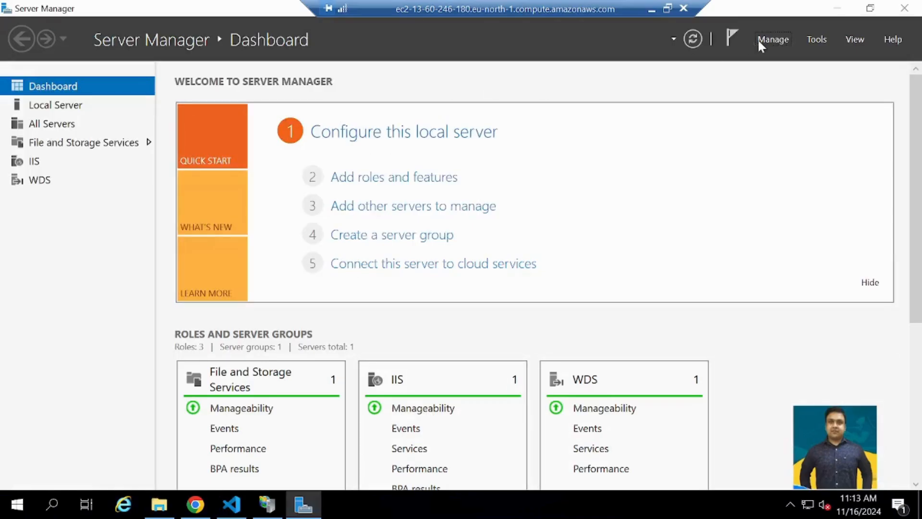
pyautogui.click(768, 40)
pyautogui.click(766, 57)
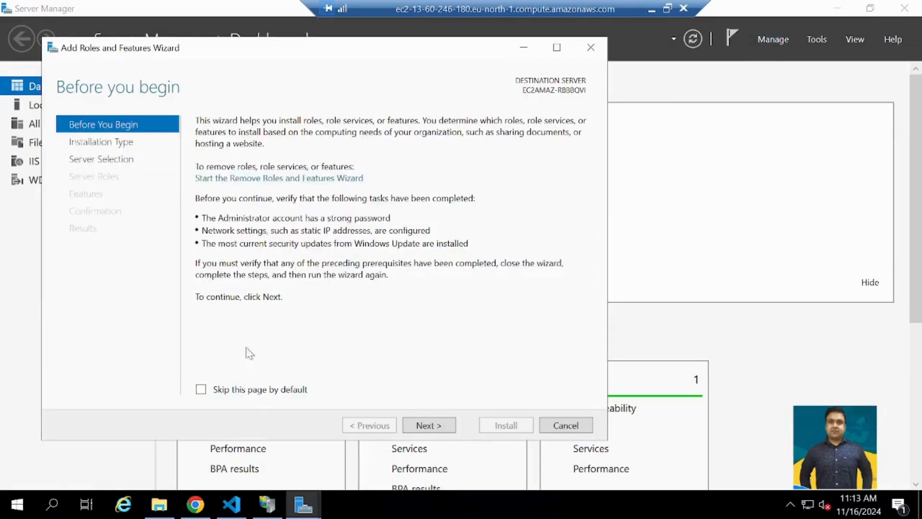
pyautogui.click(424, 427)
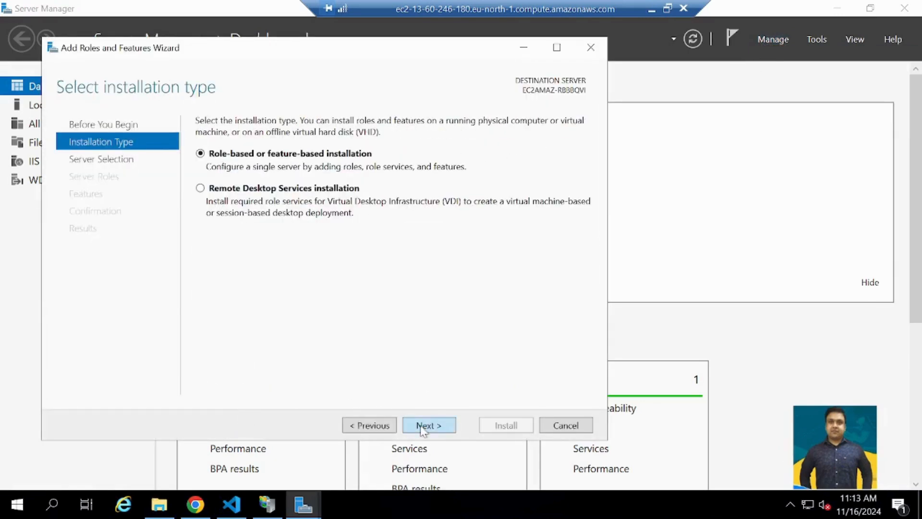
pyautogui.click(423, 427)
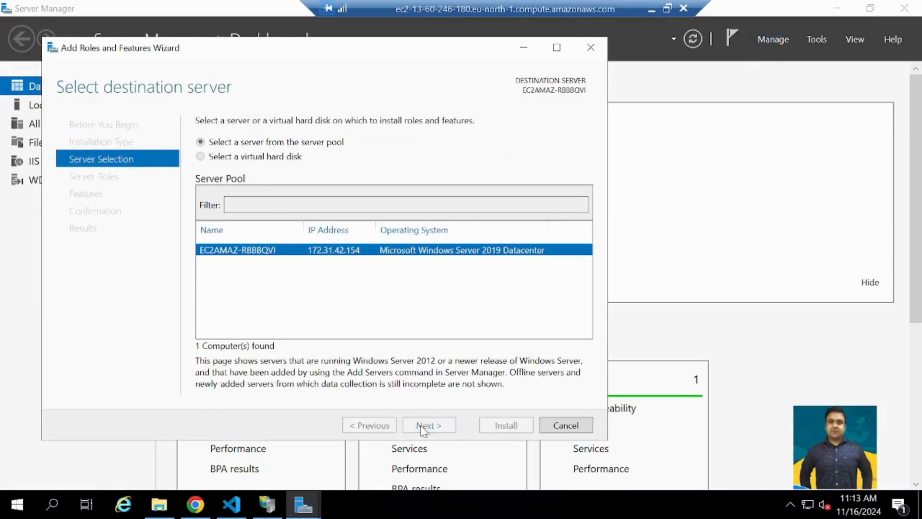
pyautogui.click(423, 427)
pyautogui.click(425, 426)
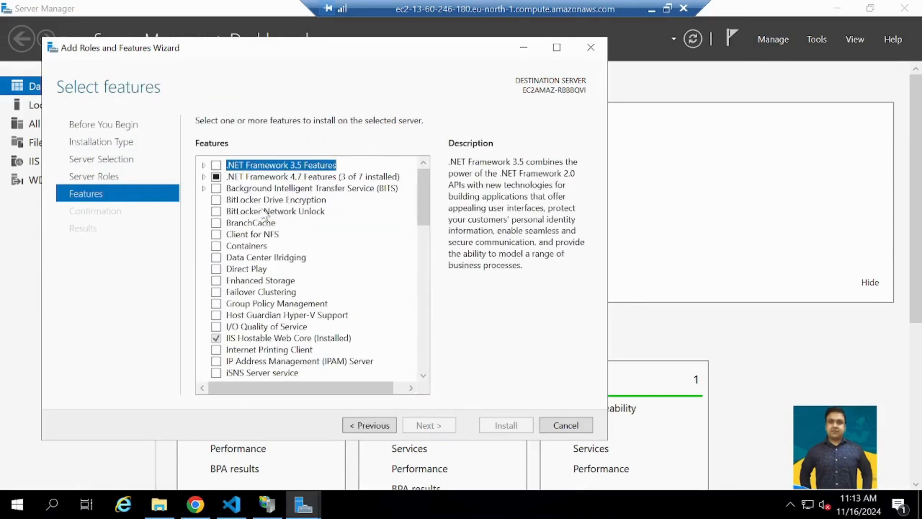
pyautogui.click(359, 428)
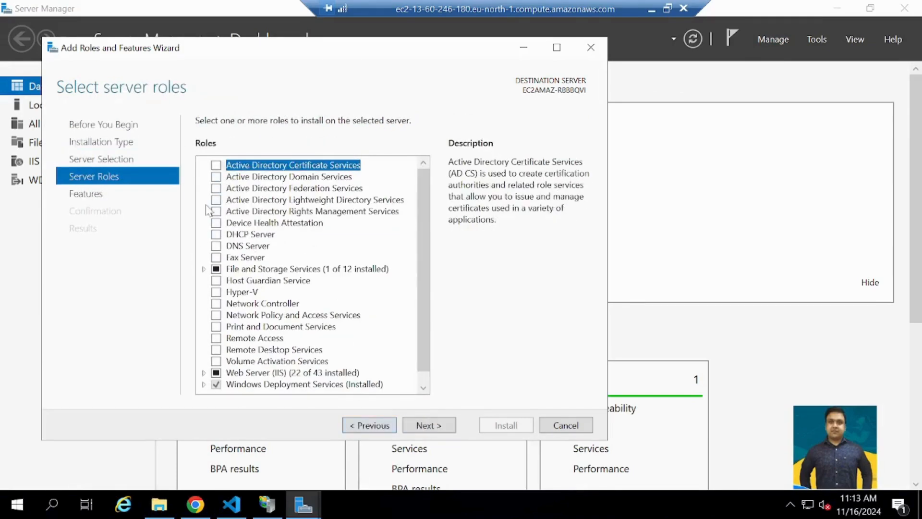
pyautogui.scroll(-1, 257, 344)
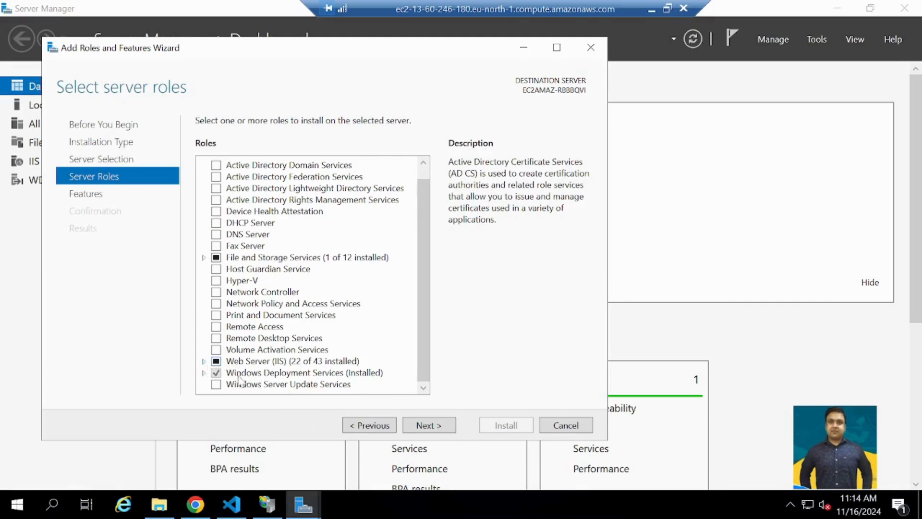
# - Advance the Add Roles and Features wizard to feature selection and examine the full list of available features
pyautogui.click(416, 427)
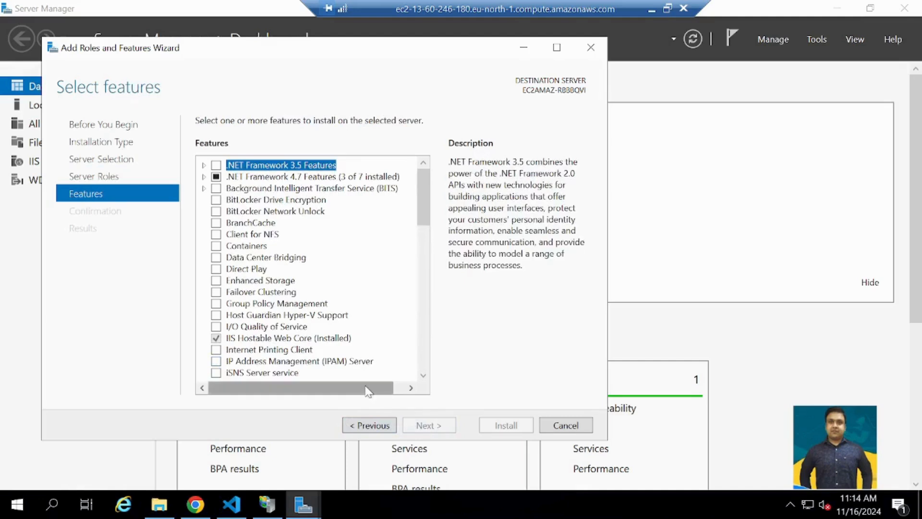
pyautogui.scroll(-3, 277, 308)
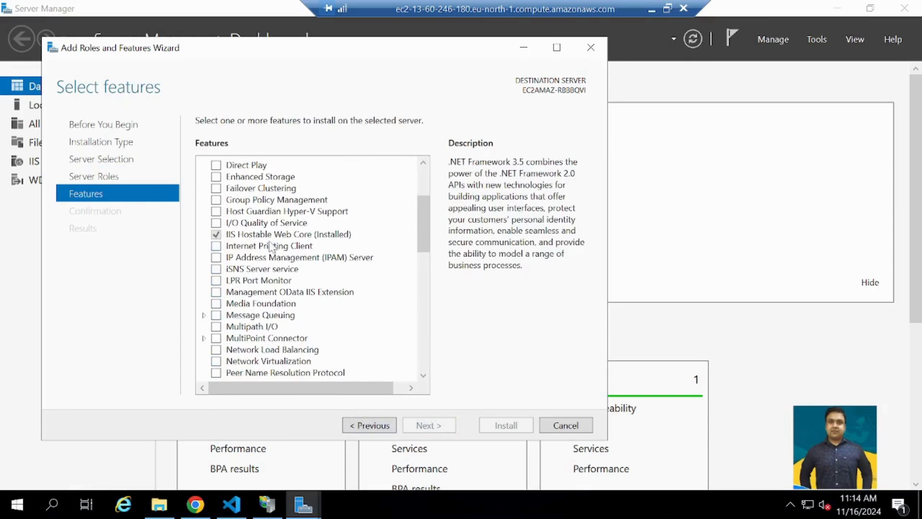
pyautogui.scroll(3, 272, 248)
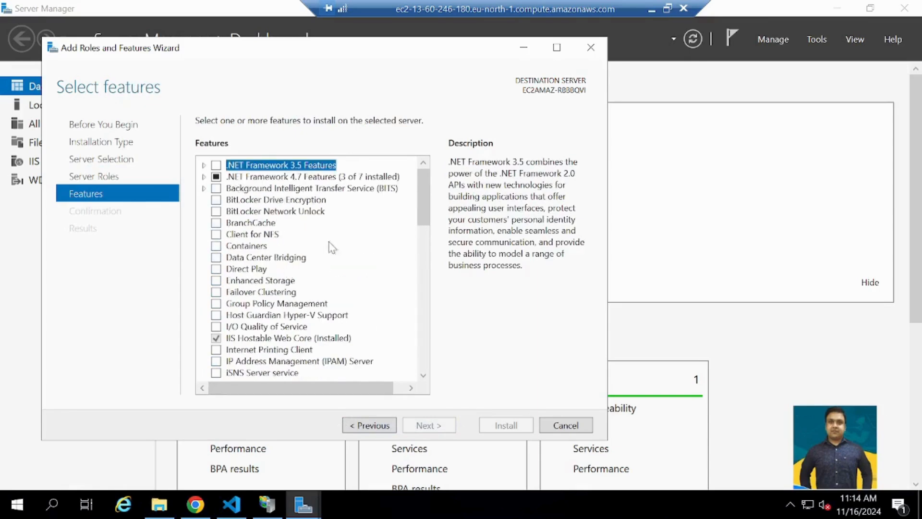
pyautogui.scroll(-3, 332, 248)
pyautogui.scroll(-13, 325, 369)
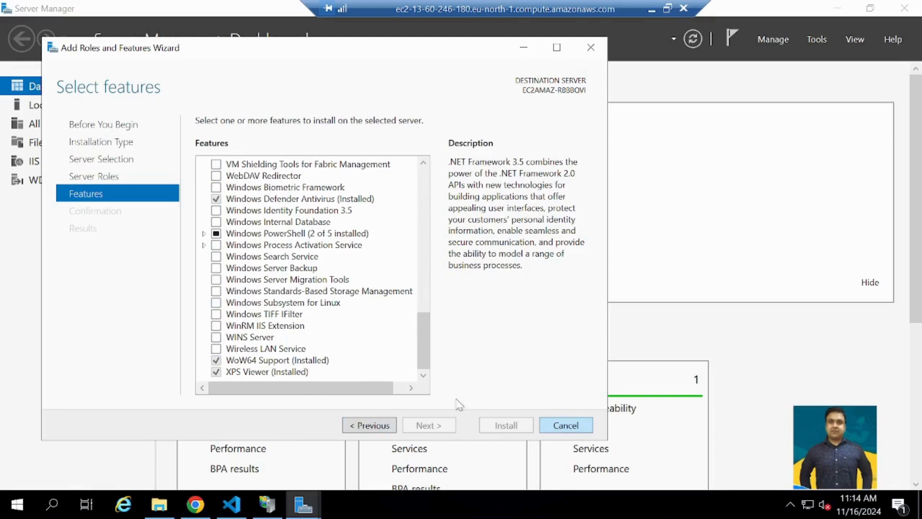
# - Try selecting the WINS Server feature with its management tools, and preview the installation confirmation before returning to feature selection
pyautogui.click(217, 336)
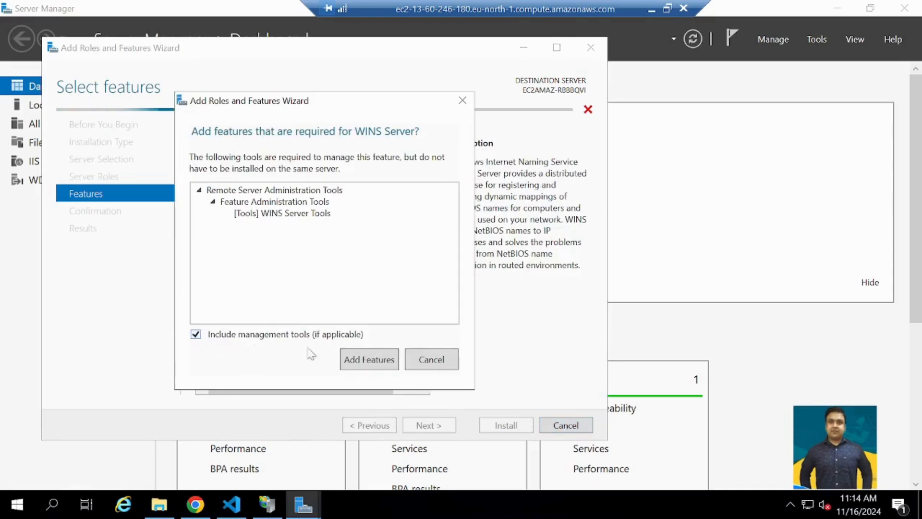
pyautogui.click(368, 361)
pyautogui.click(439, 427)
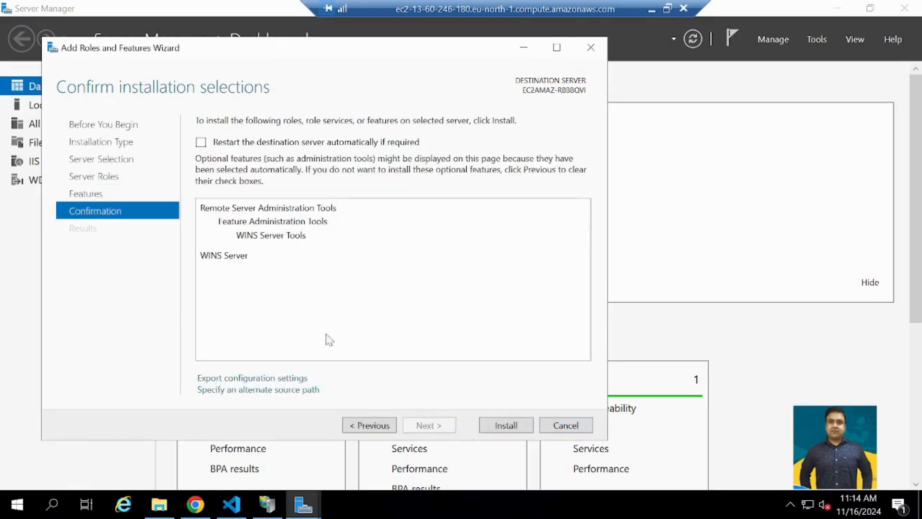
pyautogui.click(379, 429)
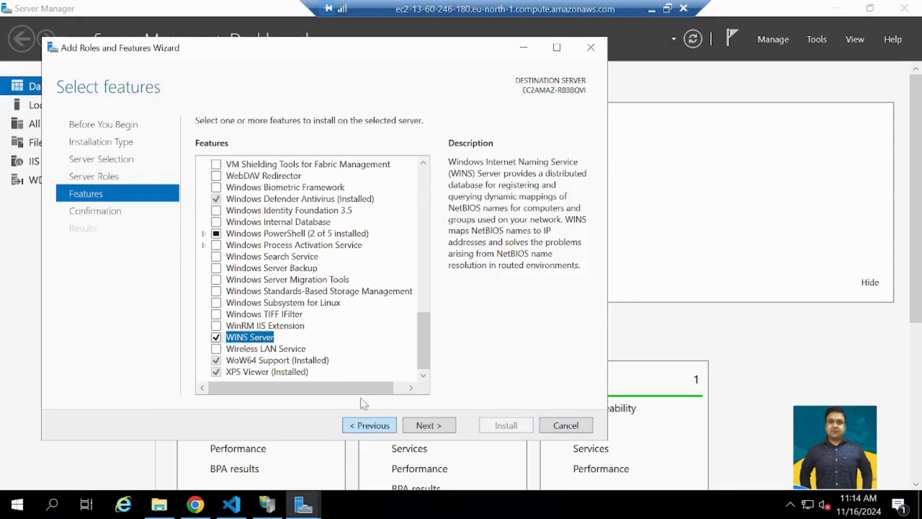
pyautogui.scroll(5, 251, 295)
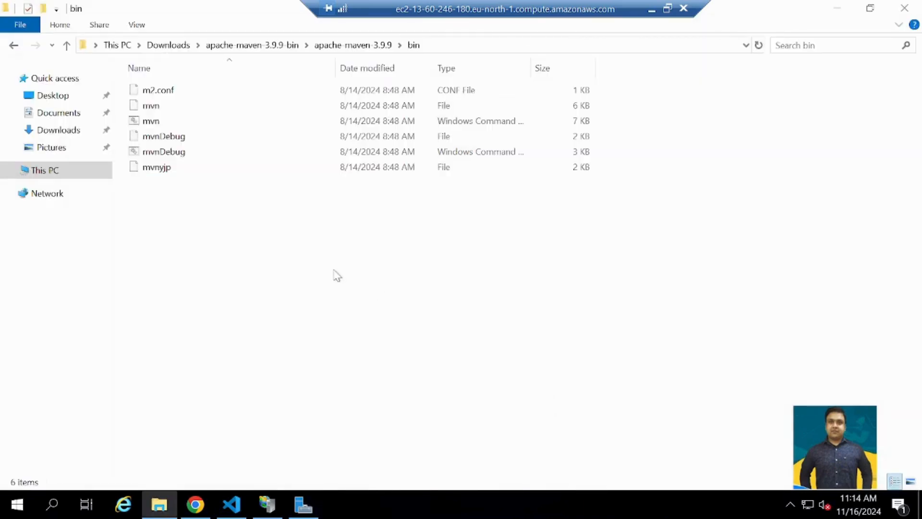
# - Leave the remote session for the local VS Code project and stop the Spring Boot application running in the terminal
pyautogui.click(271, 506)
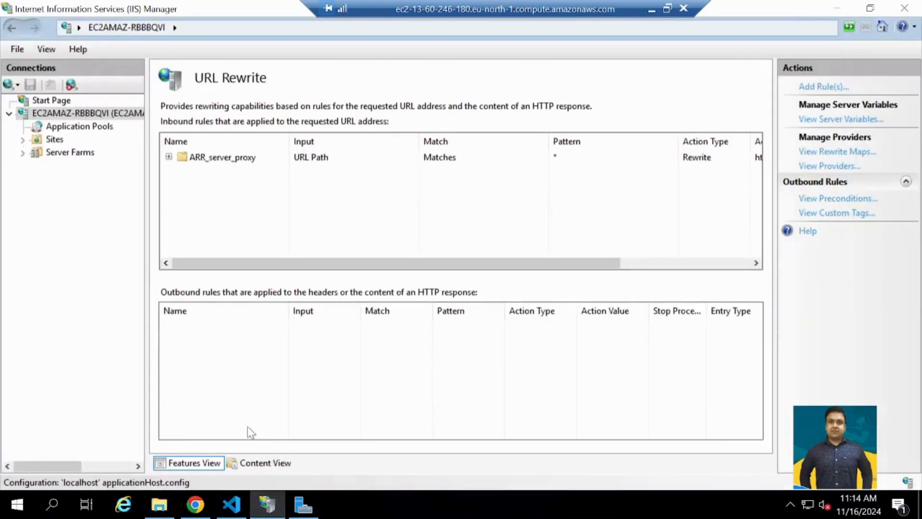
pyautogui.click(651, 9)
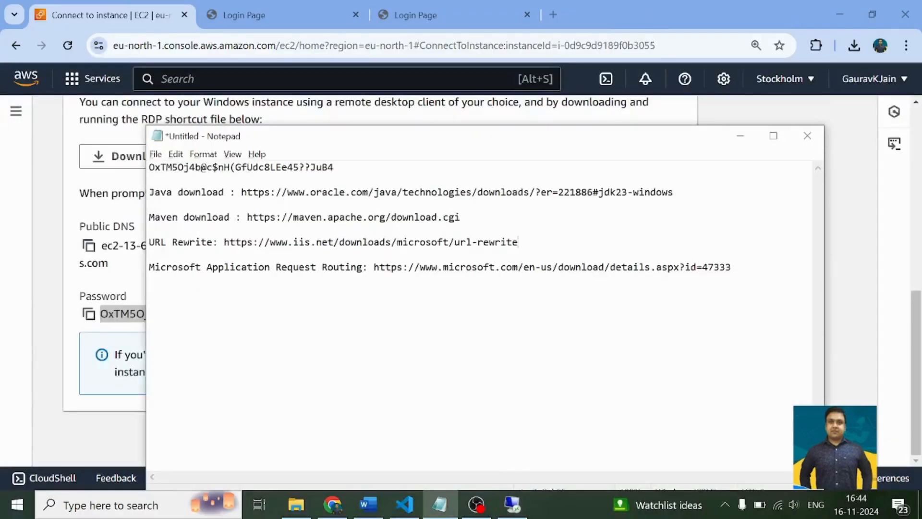
pyautogui.click(404, 505)
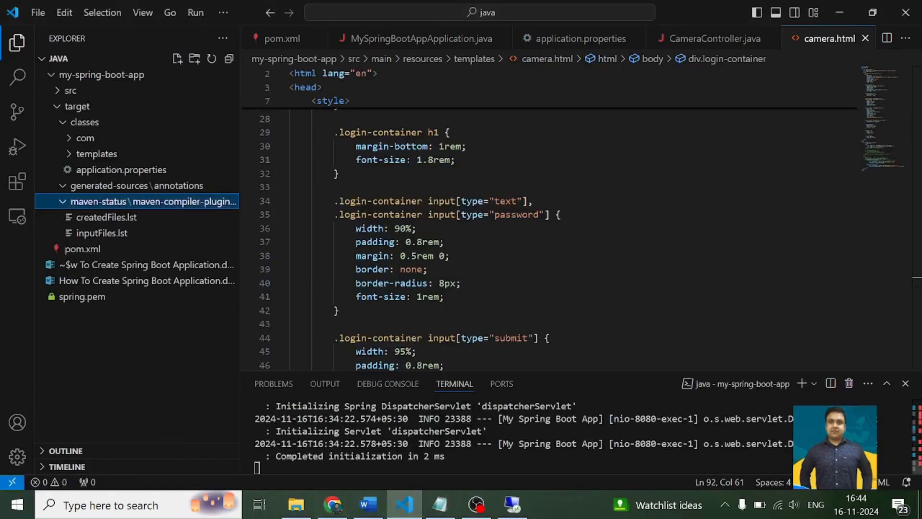
pyautogui.hotkey('ctrl', 'c')
pyautogui.hotkey('ctrl', 'c')
pyautogui.hotkey('ctrl', 'c')
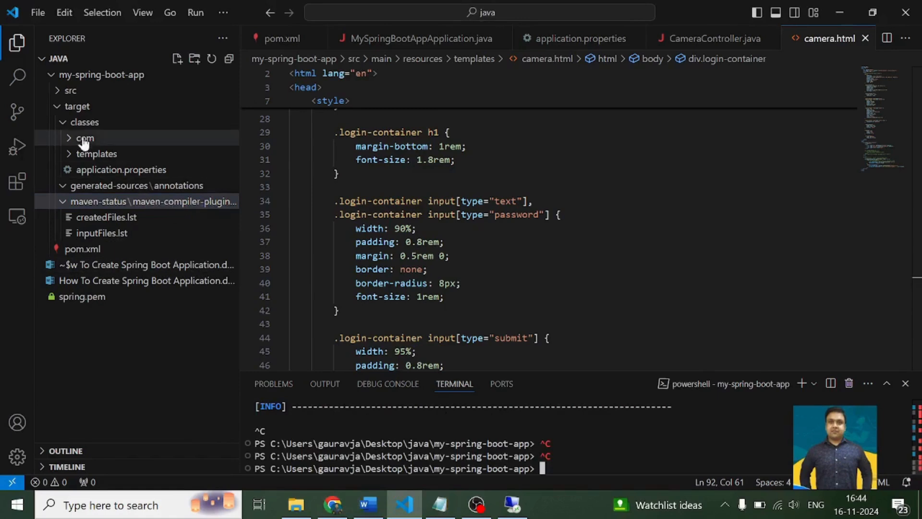
# - Build my-spring-boot-app in the local terminal with mvn clean package, and expand the target folder containing the JAR
pyautogui.click(58, 106)
pyautogui.click(58, 91)
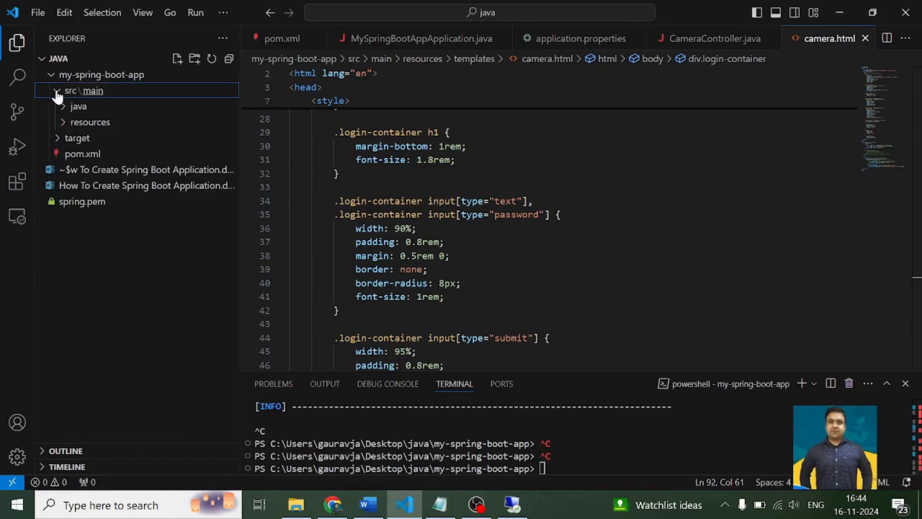
pyautogui.click(57, 91)
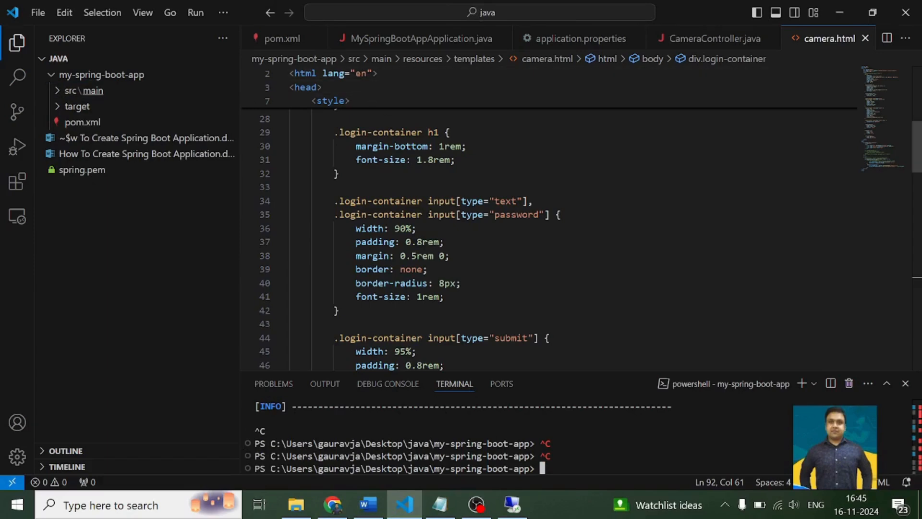
pyautogui.moveTo(531, 468); pyautogui.dragTo(428, 468)
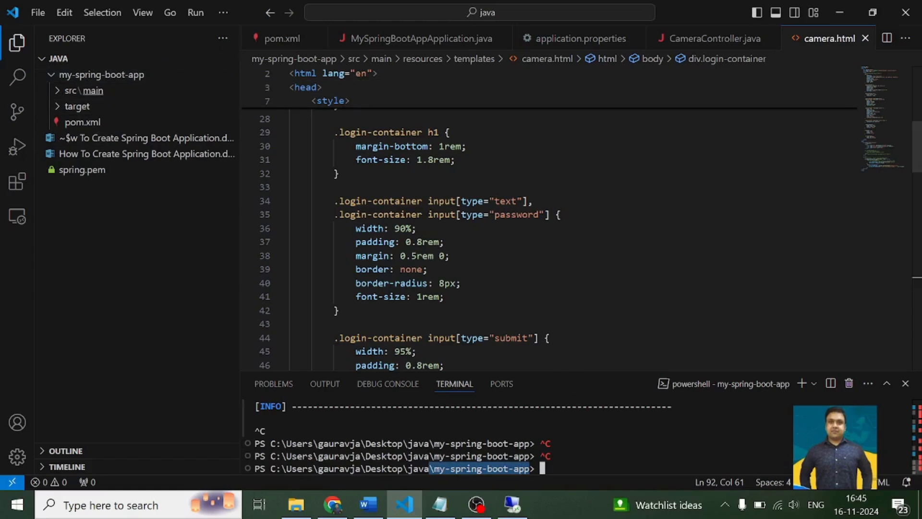
pyautogui.press('Up')
pyautogui.press('Up')
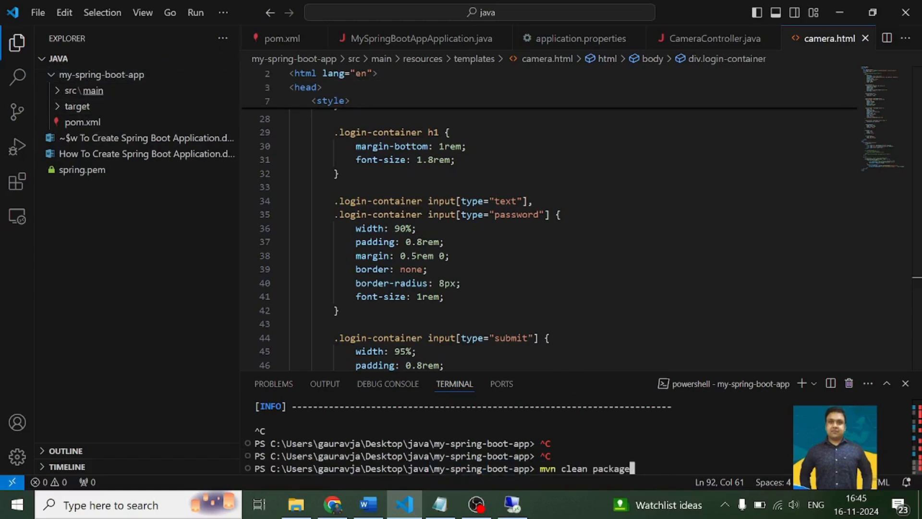
pyautogui.click(76, 106)
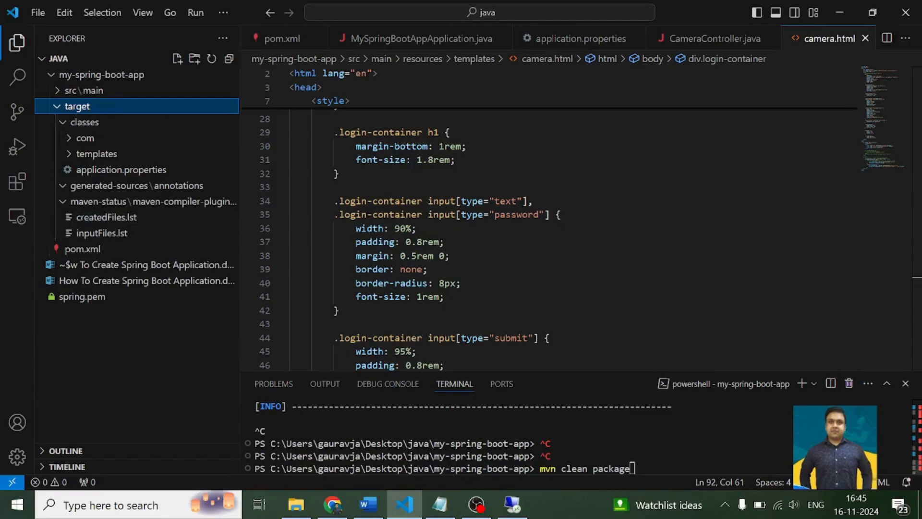
pyautogui.click(638, 467)
pyautogui.press('Return')
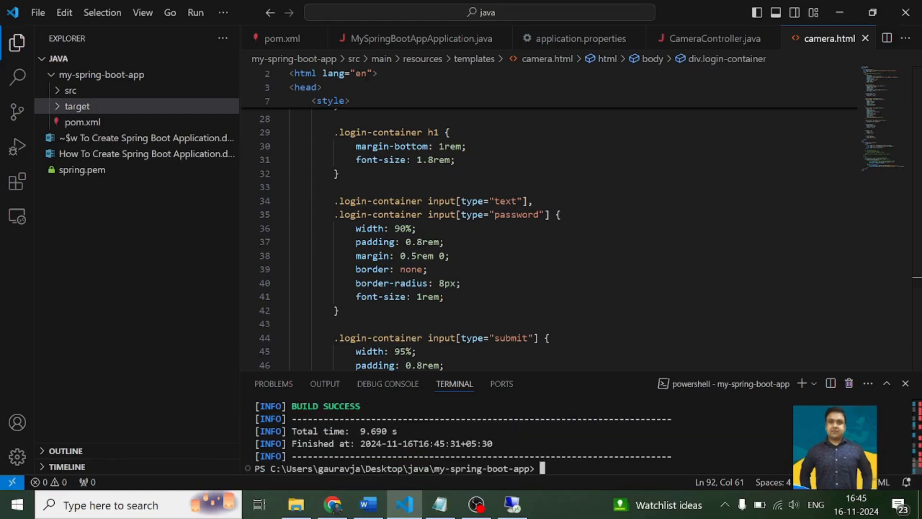
pyautogui.click(80, 106)
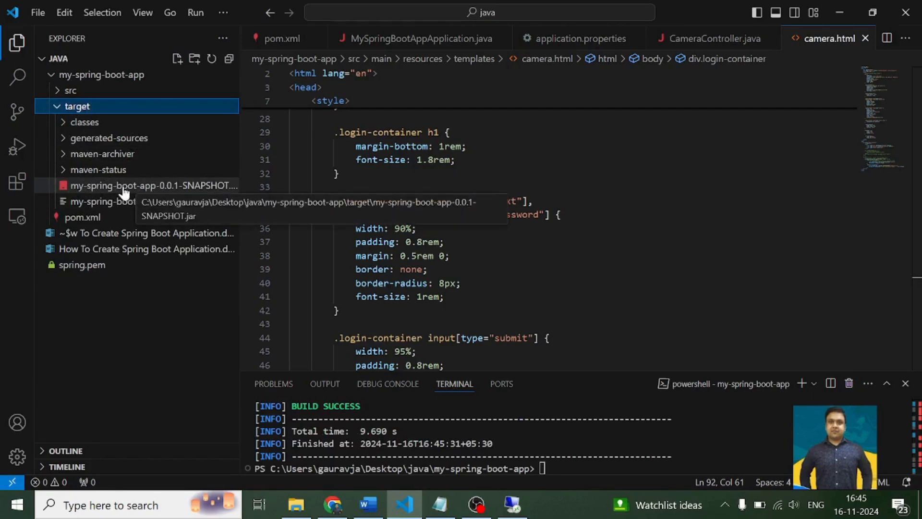
# - Switch back to the EC2 remote desktop session and browse to Local Disk (C:) in File Explorer
pyautogui.hotkey('alt', 'Tab')
pyautogui.hotkey('alt', 'Tab')
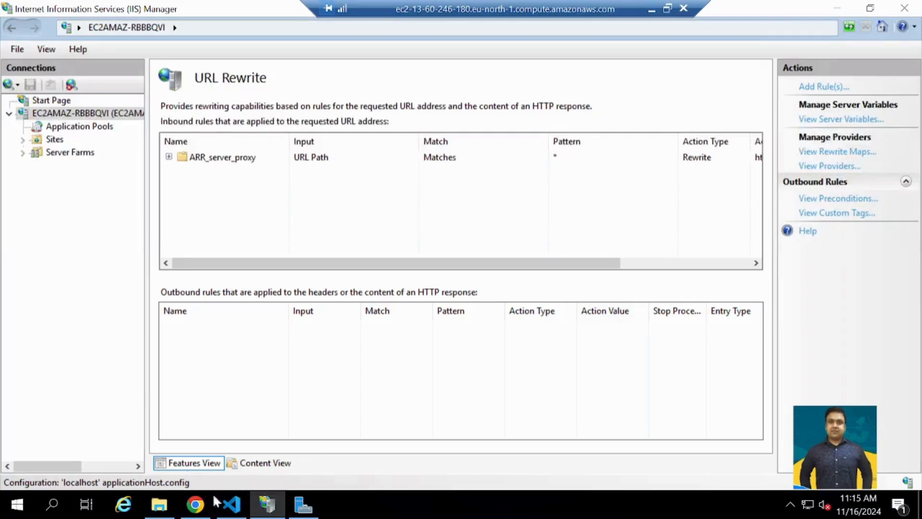
pyautogui.click(160, 505)
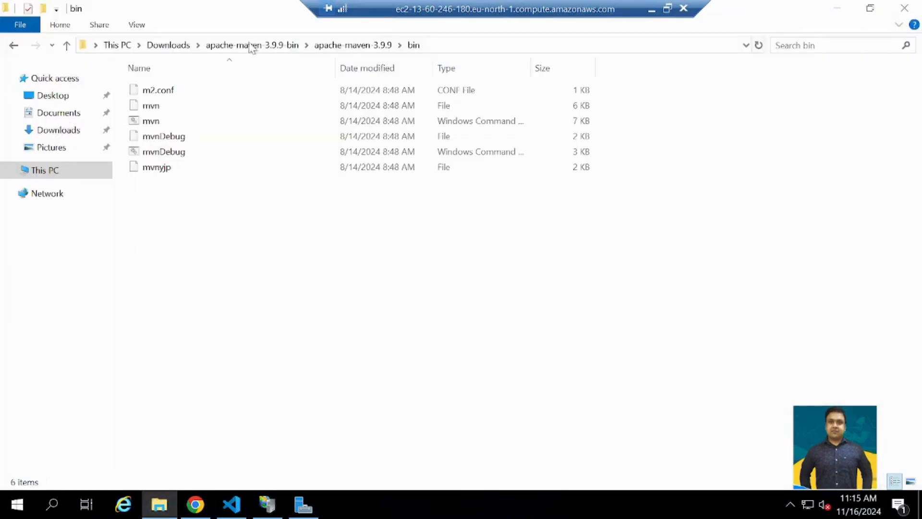
pyautogui.click(64, 95)
pyautogui.click(45, 171)
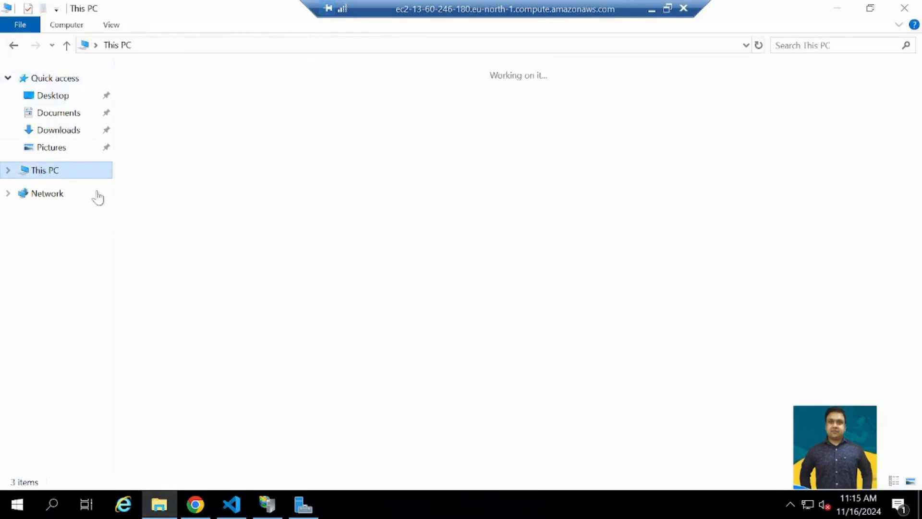
pyautogui.click(183, 204)
pyautogui.doubleClick(182, 204)
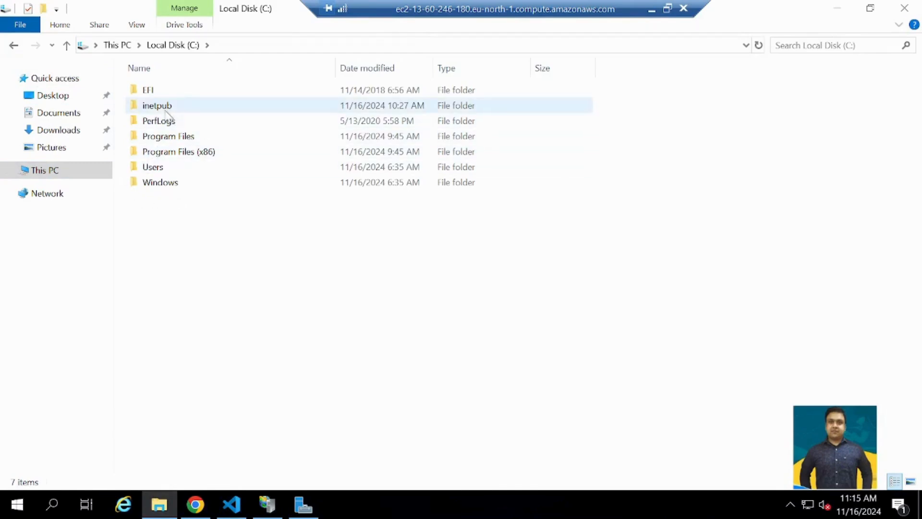
pyautogui.moveTo(169, 115)
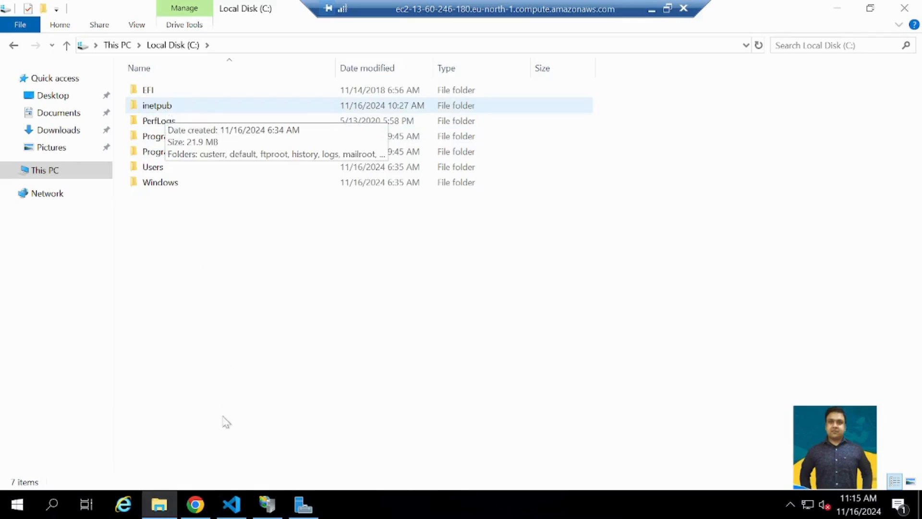
# - Close Server Manager on the remote server and open the C:\inetpub\wwwroot folder
pyautogui.click(304, 505)
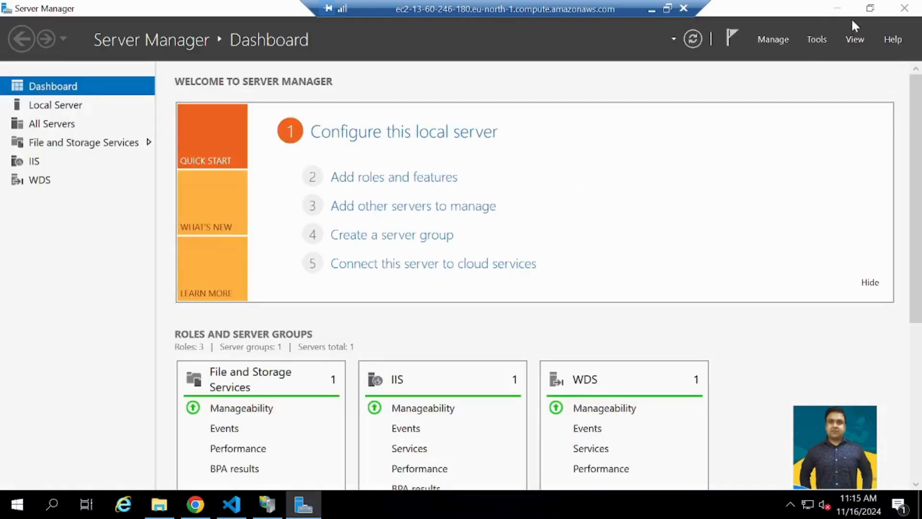
pyautogui.click(904, 8)
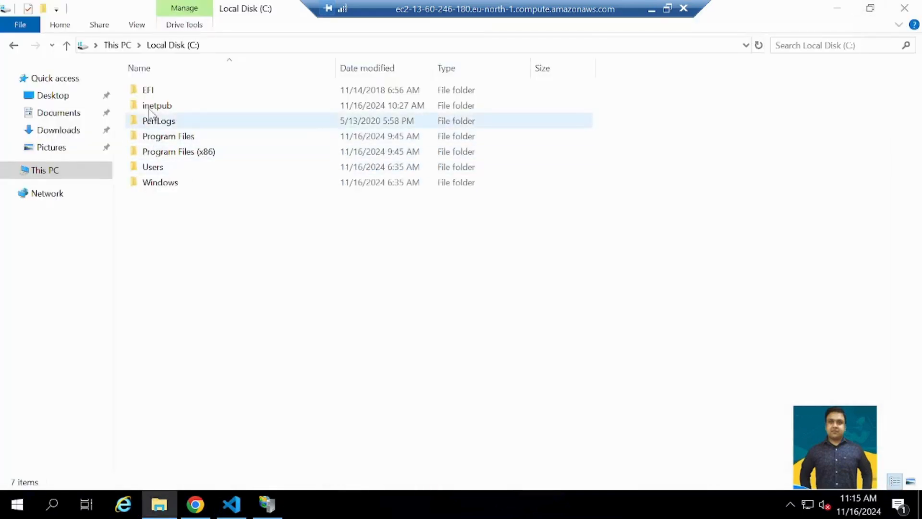
pyautogui.moveTo(150, 112)
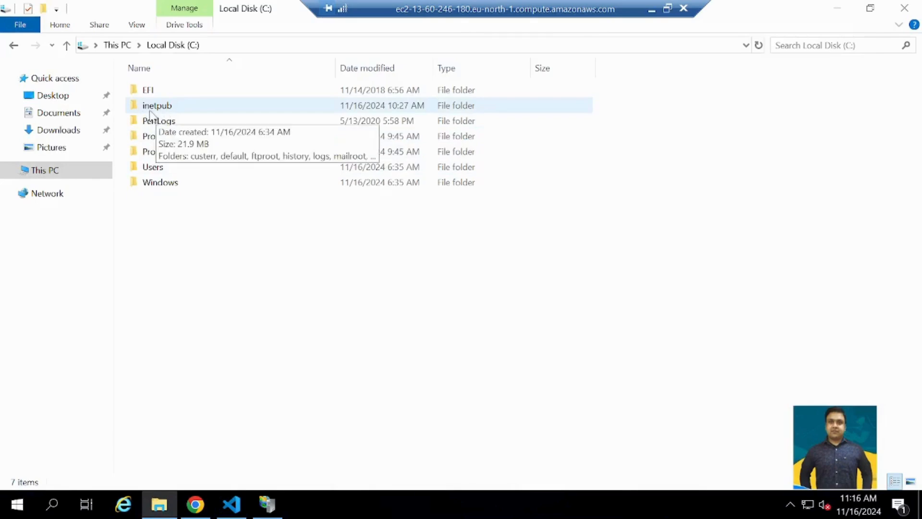
pyautogui.doubleClick(150, 108)
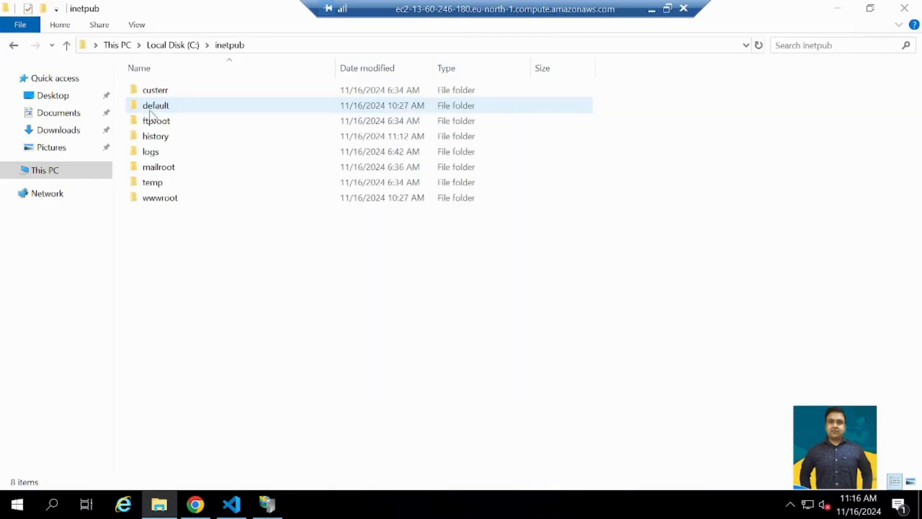
pyautogui.doubleClick(160, 199)
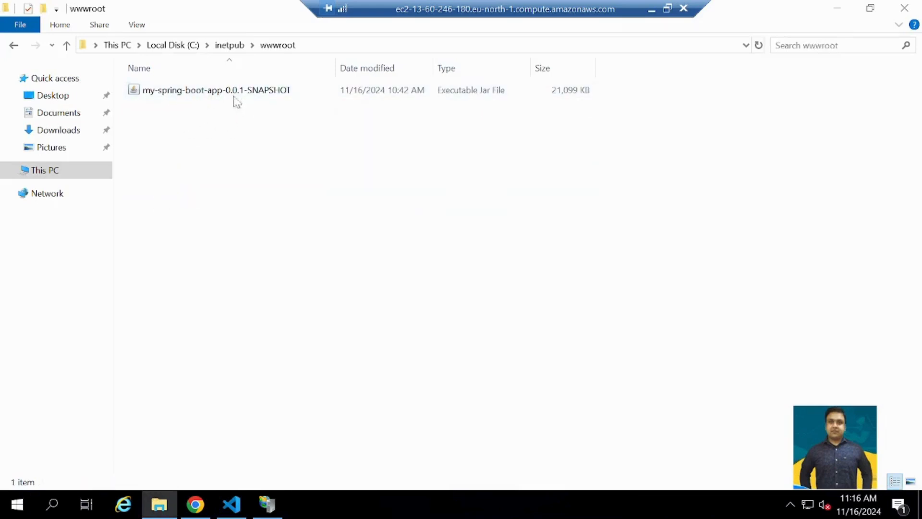
# - Locate my-spring-boot-app-0.0.1-SNAPSHOT.jar in the local target folder, and look through the default and wwwroot folders of the server's inetpub
pyautogui.click(652, 10)
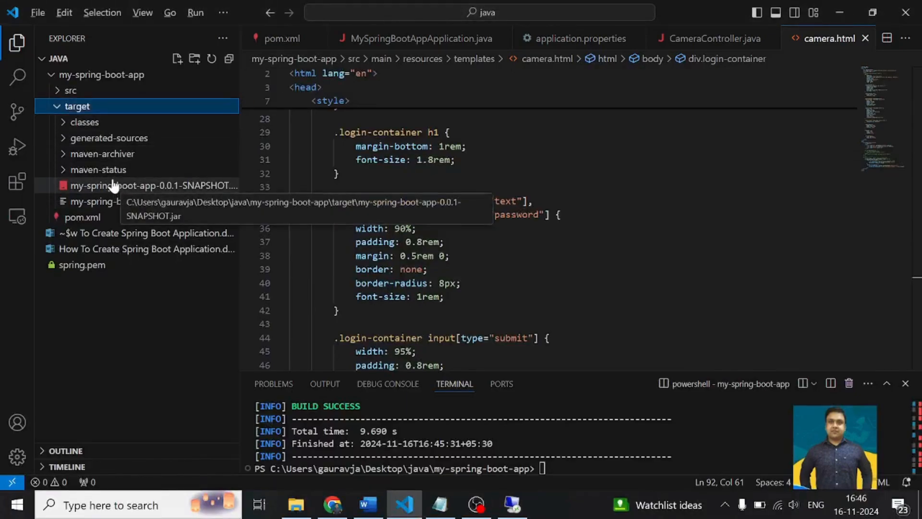
pyautogui.hotkey('alt', 'Tab')
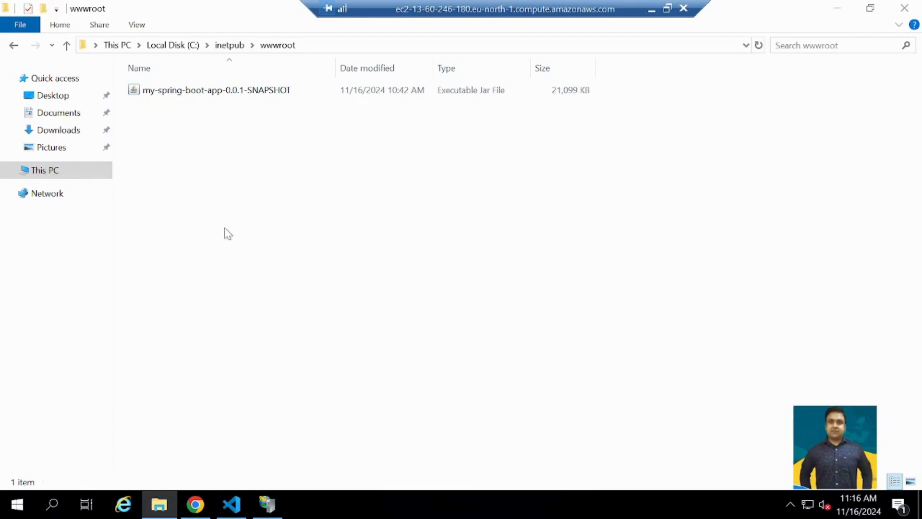
pyautogui.click(13, 45)
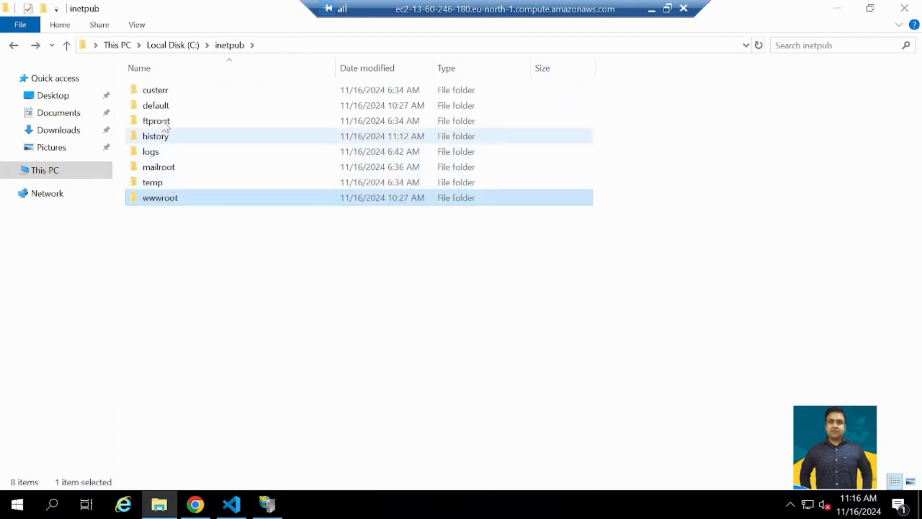
pyautogui.doubleClick(161, 105)
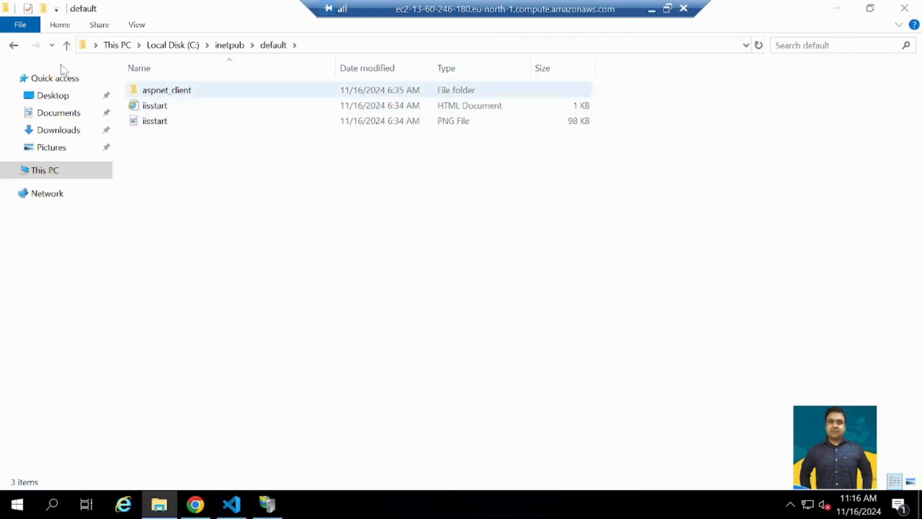
pyautogui.click(14, 45)
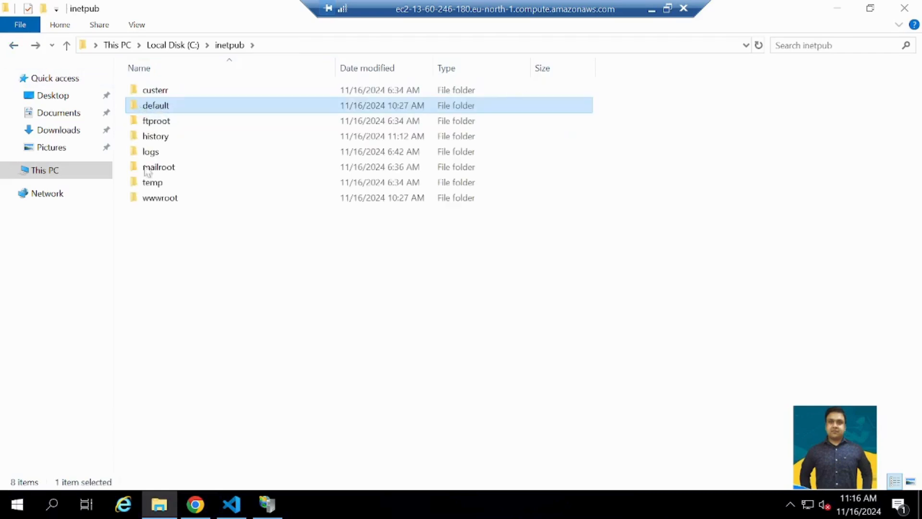
pyautogui.doubleClick(159, 203)
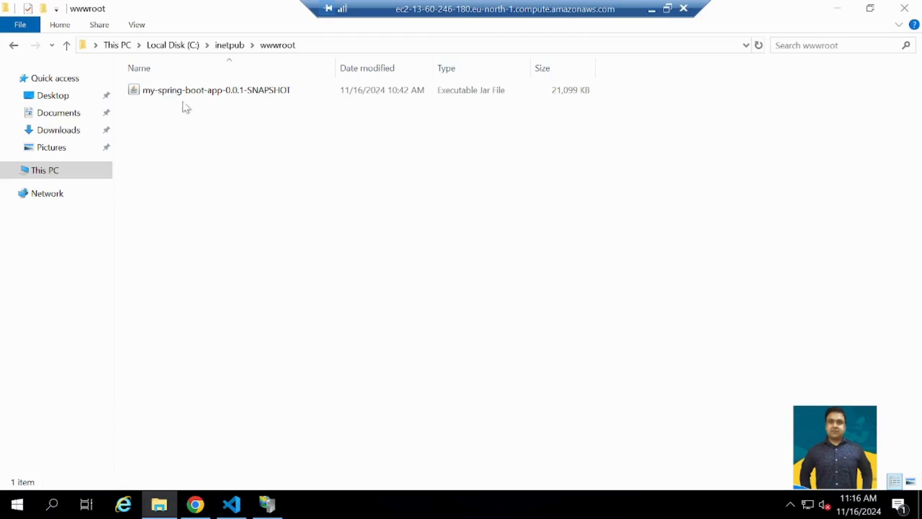
# - Look through the default and temp folders of inetpub, and return to the wwwroot folder containing the JAR
pyautogui.click(14, 45)
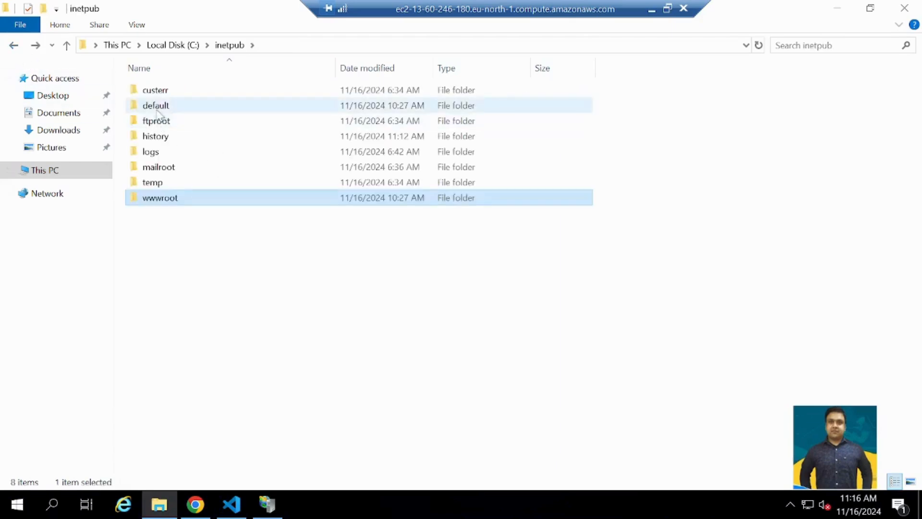
pyautogui.doubleClick(161, 105)
pyautogui.click(14, 46)
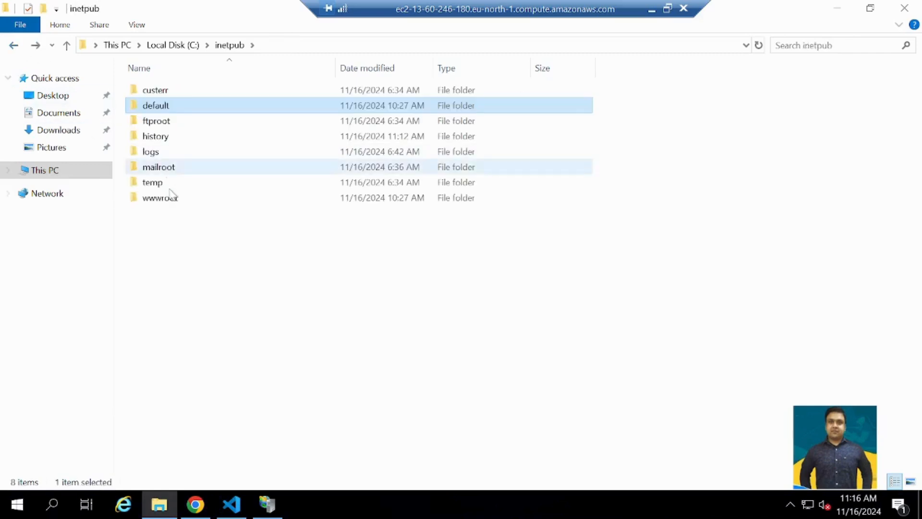
pyautogui.doubleClick(159, 181)
pyautogui.click(14, 46)
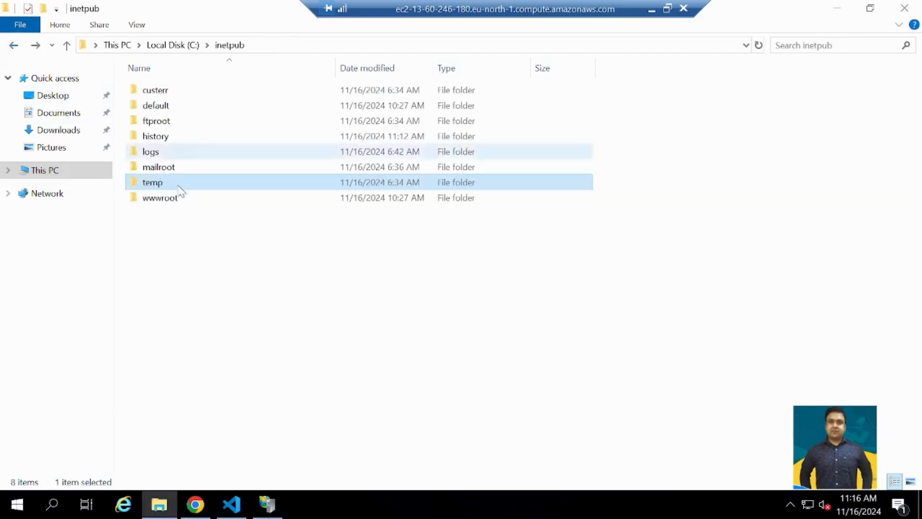
pyautogui.doubleClick(180, 198)
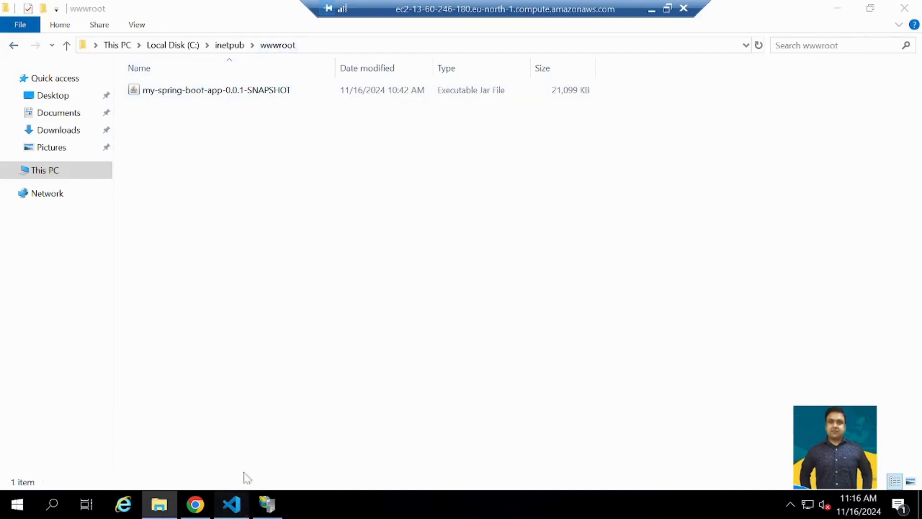
# - Switch to VS Code on the server, stop the running app, and rerun java -jar .\my-spring-boot-app-0.0.1-SNAPSHOT.jar from C:\inetpub\wwwroot with the interface enlarged
pyautogui.click(232, 504)
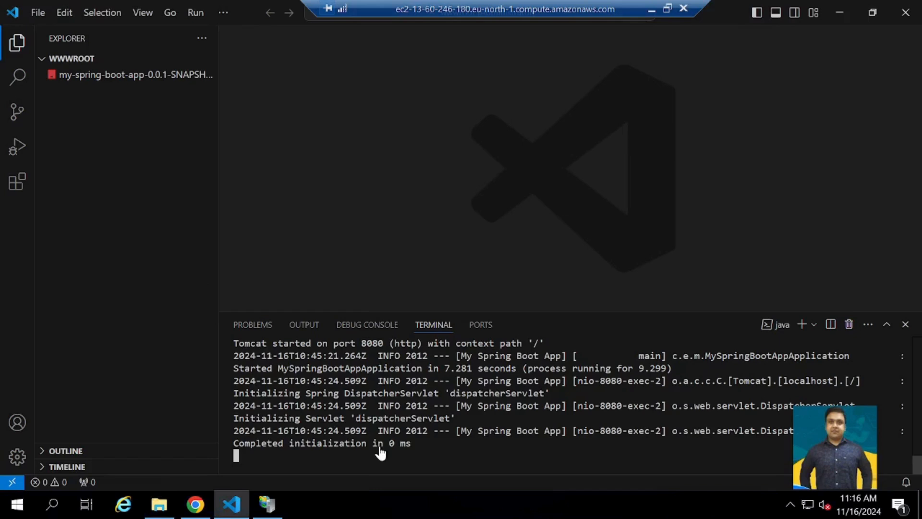
pyautogui.hotkey('ctrl', 'c')
pyautogui.hotkey('ctrl', 'c')
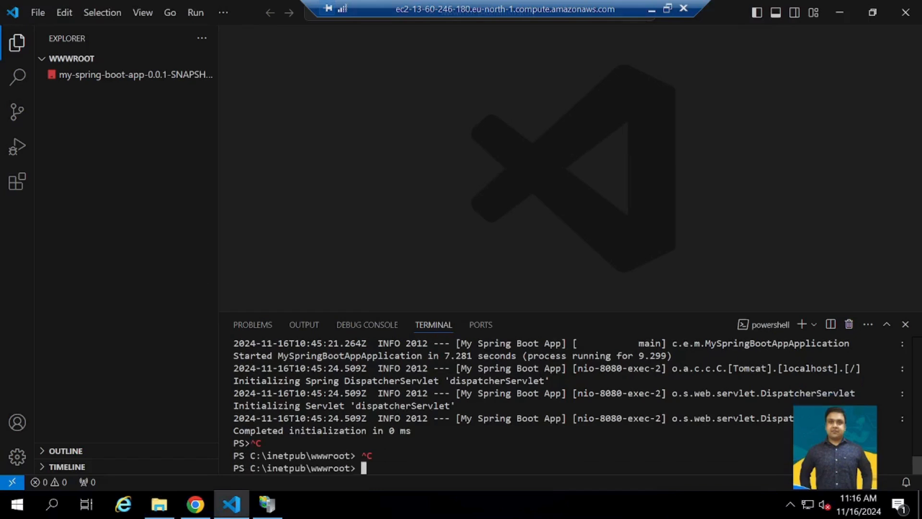
pyautogui.press('Up')
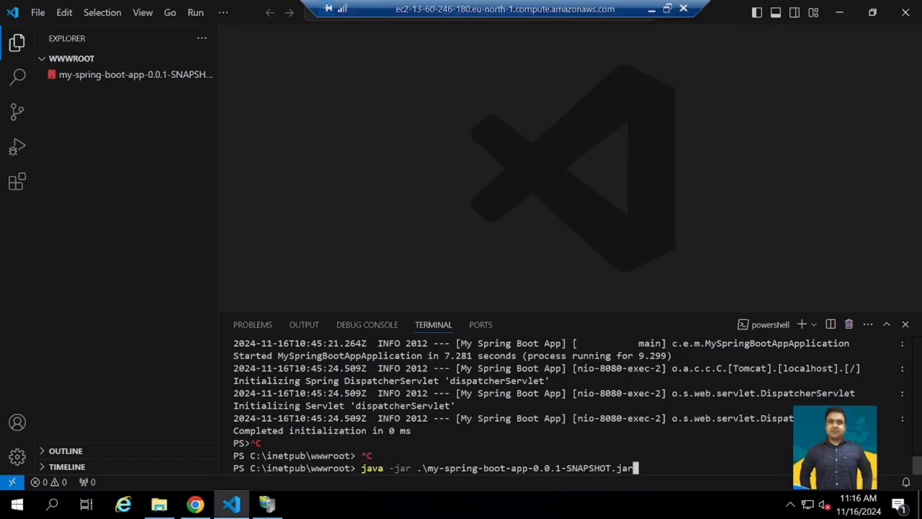
pyautogui.hotkey('ctrl', '=')
pyautogui.hotkey('ctrl', '=')
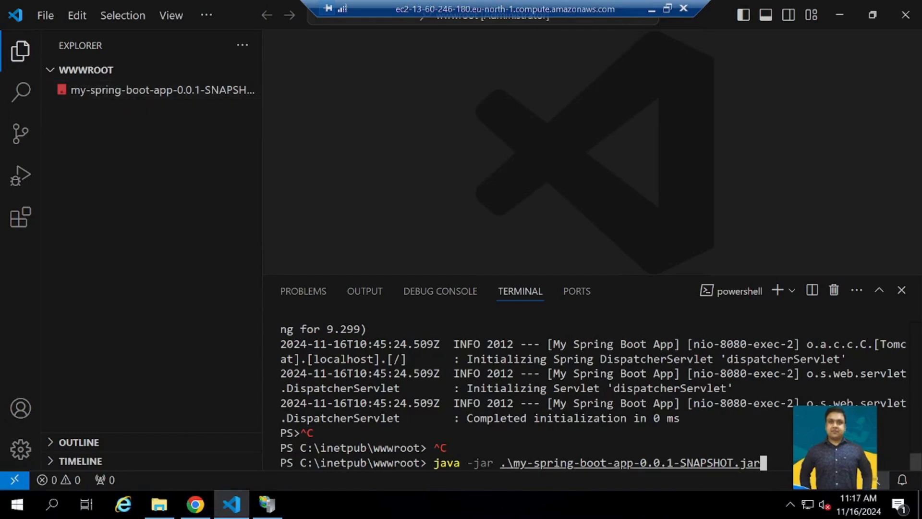
pyautogui.press('Return')
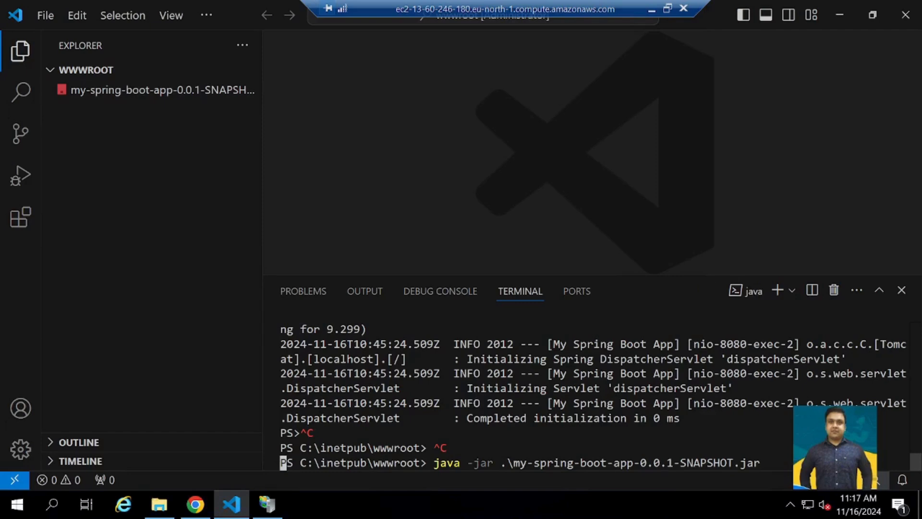
# - Switch to Chrome on the server and open the login page at localhost:8080
pyautogui.click(195, 505)
pyautogui.click(273, 56)
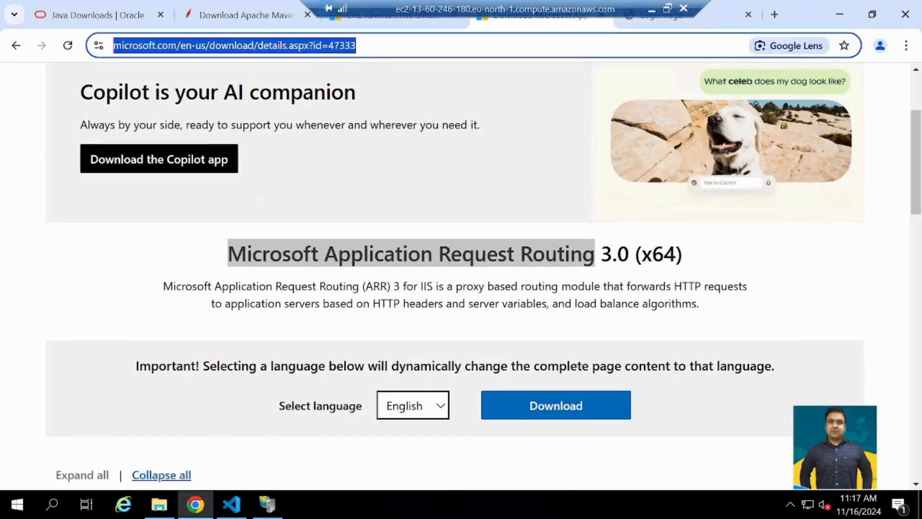
pyautogui.click(713, 24)
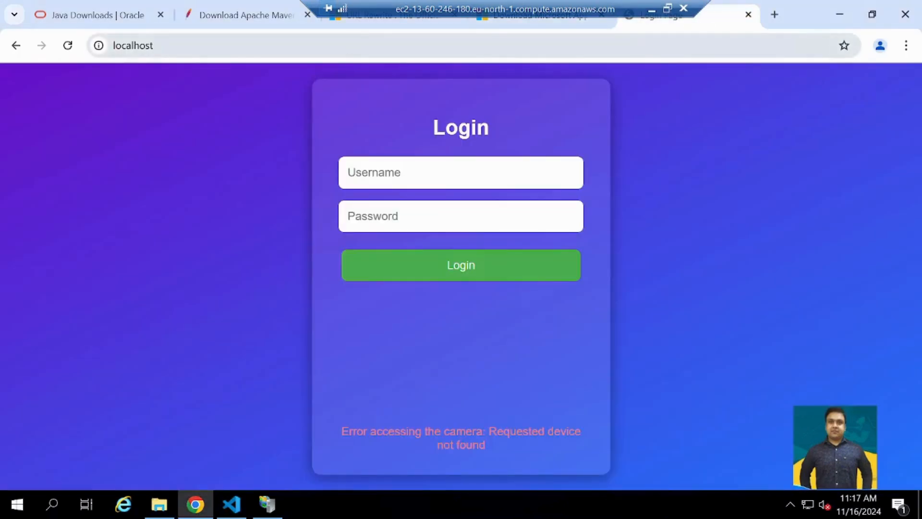
pyautogui.click(336, 56)
pyautogui.click(335, 56)
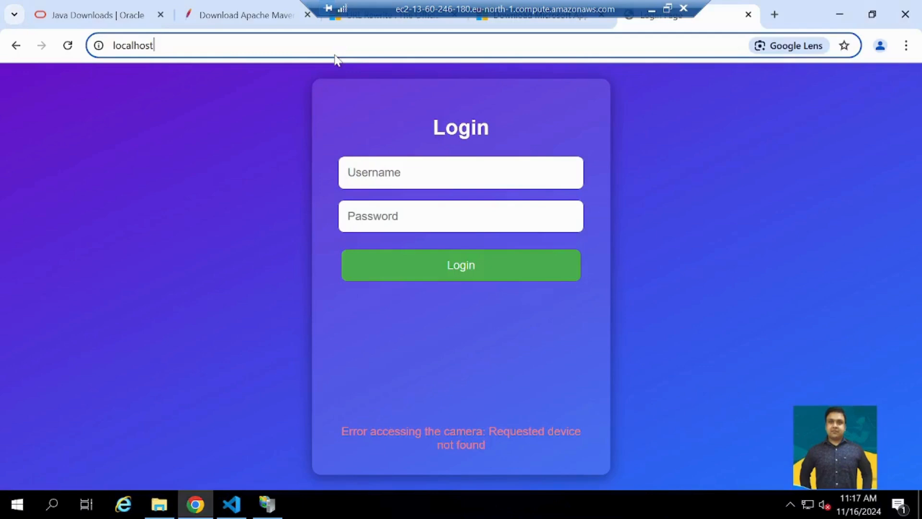
pyautogui.write(':808')
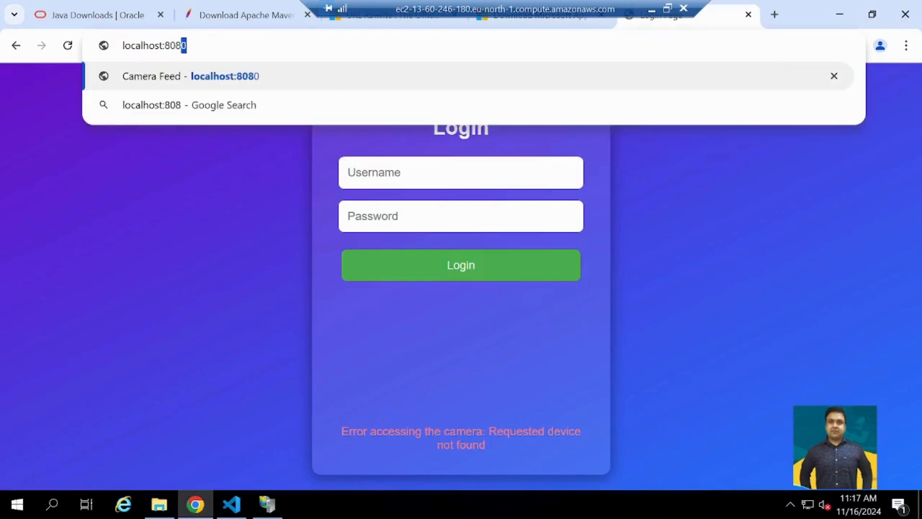
pyautogui.press('Return')
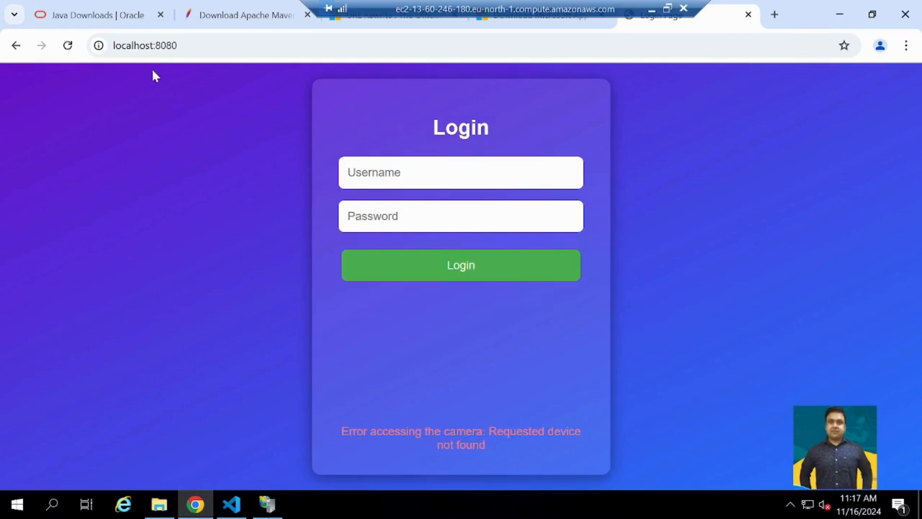
pyautogui.click(184, 48)
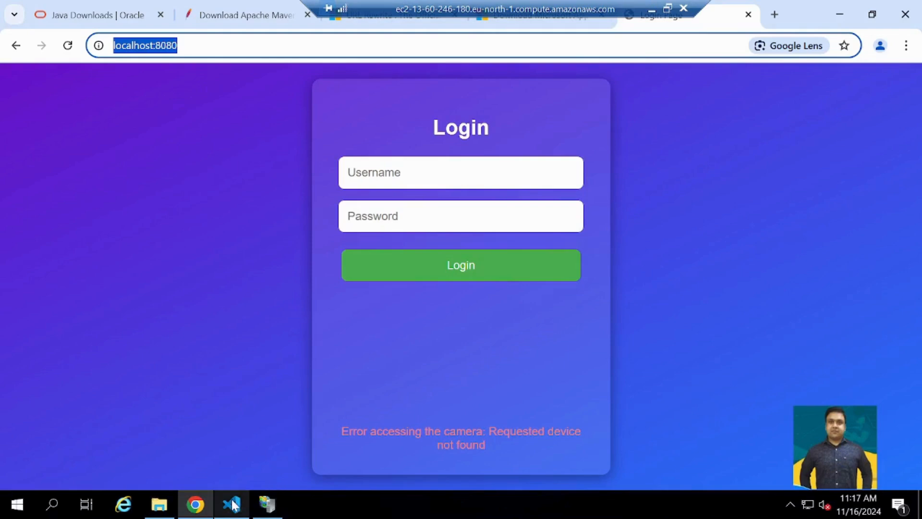
# - Switch to IIS Manager, locate Application Request Routing Cache on the server's home page, and view the Microsoft Application Request Routing 3.0 download page in Chrome
pyautogui.click(268, 505)
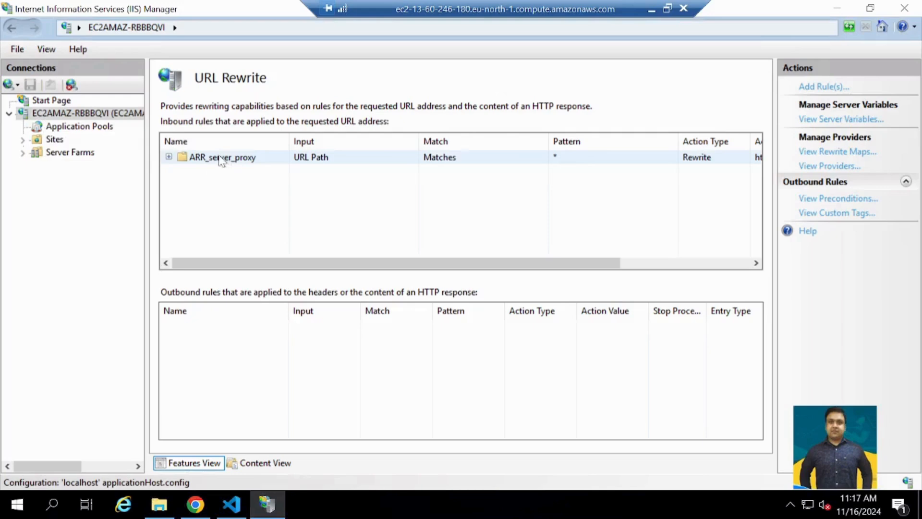
pyautogui.doubleClick(65, 114)
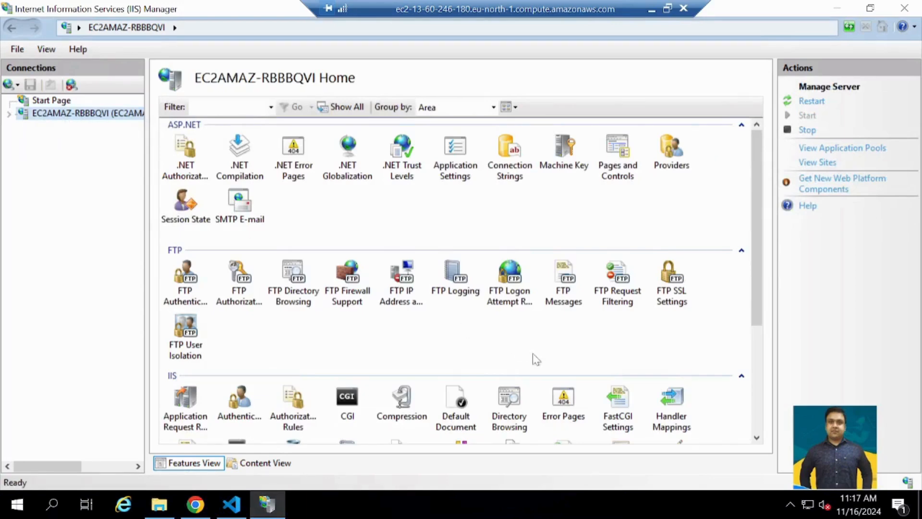
pyautogui.scroll(-3, 536, 359)
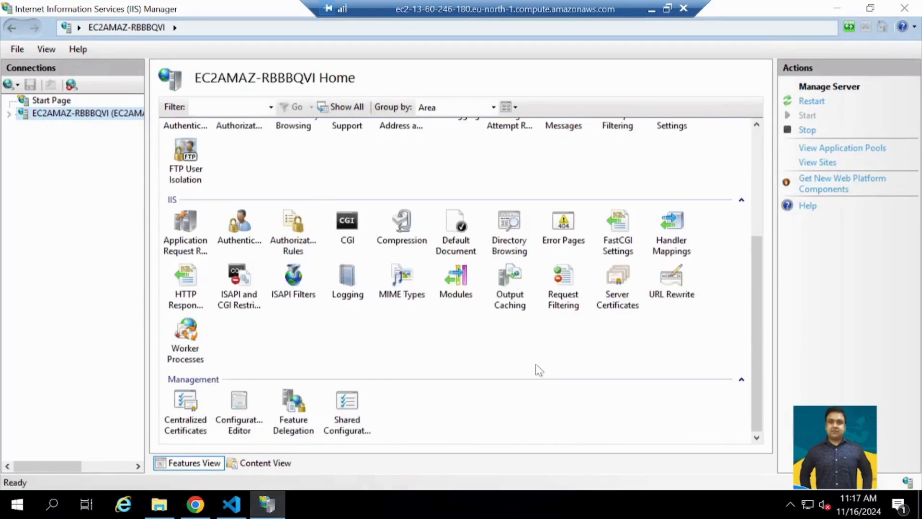
pyautogui.click(184, 247)
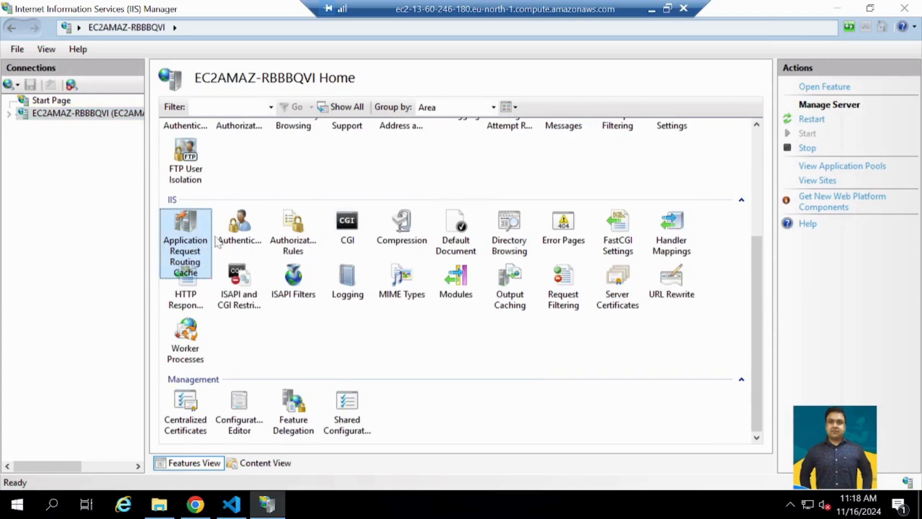
pyautogui.click(195, 504)
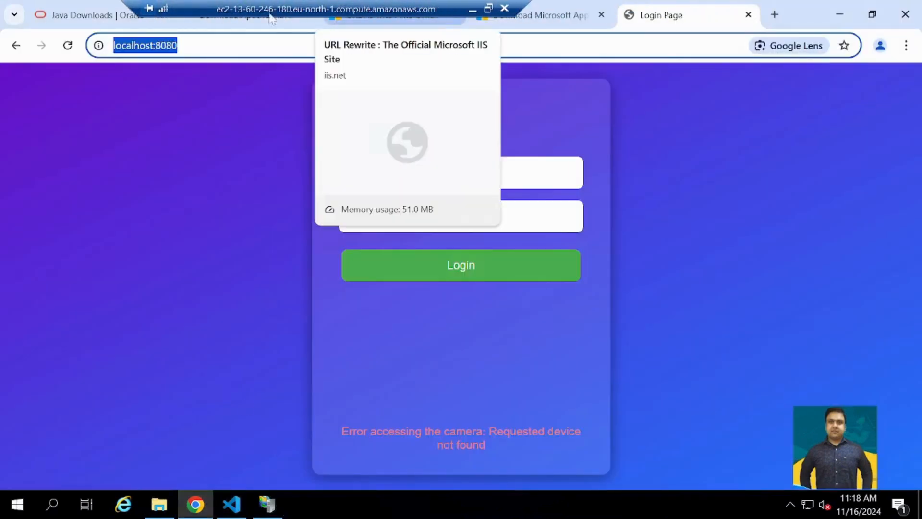
pyautogui.click(568, 20)
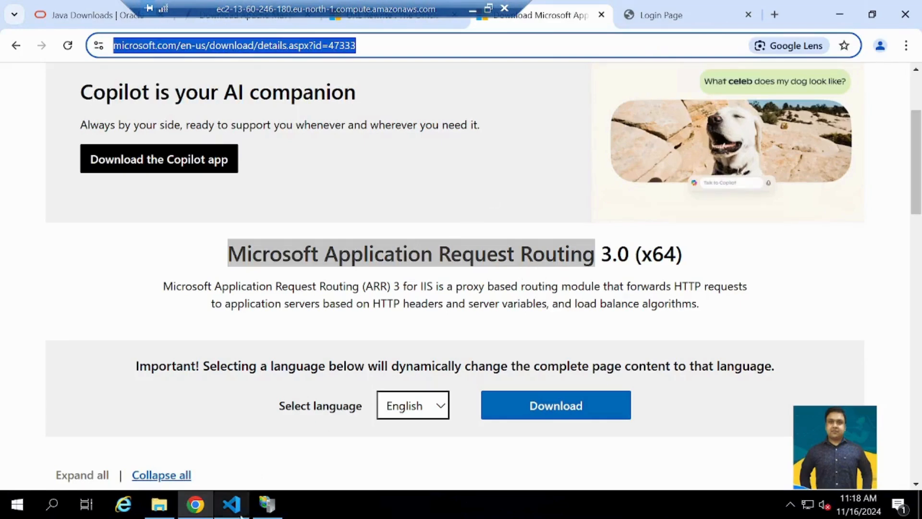
# - Switch back to IIS Manager and review the Server Proxy Settings of Application Request Routing Cache, from Enable proxy to the reverse proxy address
pyautogui.click(267, 505)
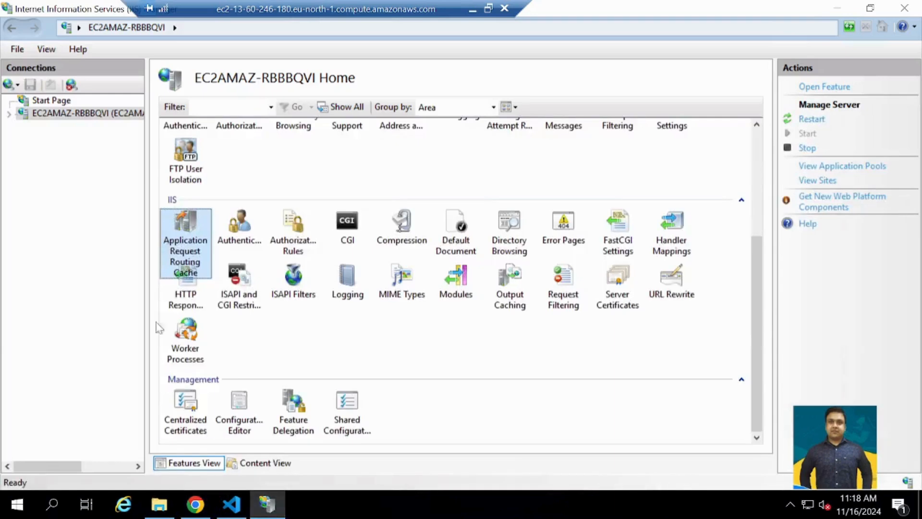
pyautogui.doubleClick(179, 222)
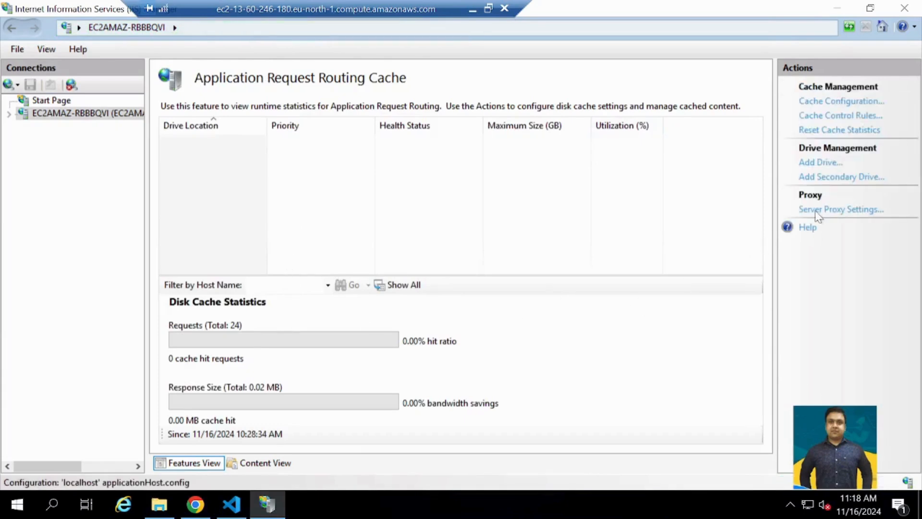
pyautogui.click(842, 211)
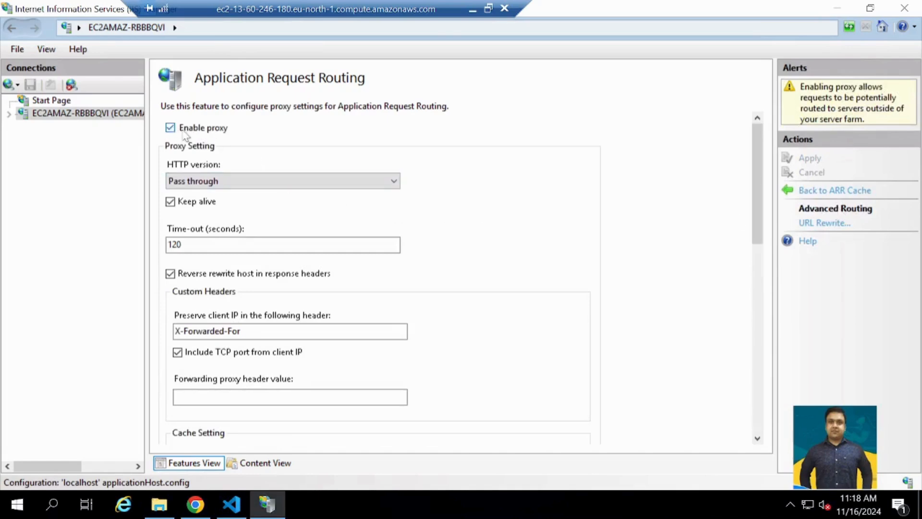
pyautogui.scroll(-10, 245, 231)
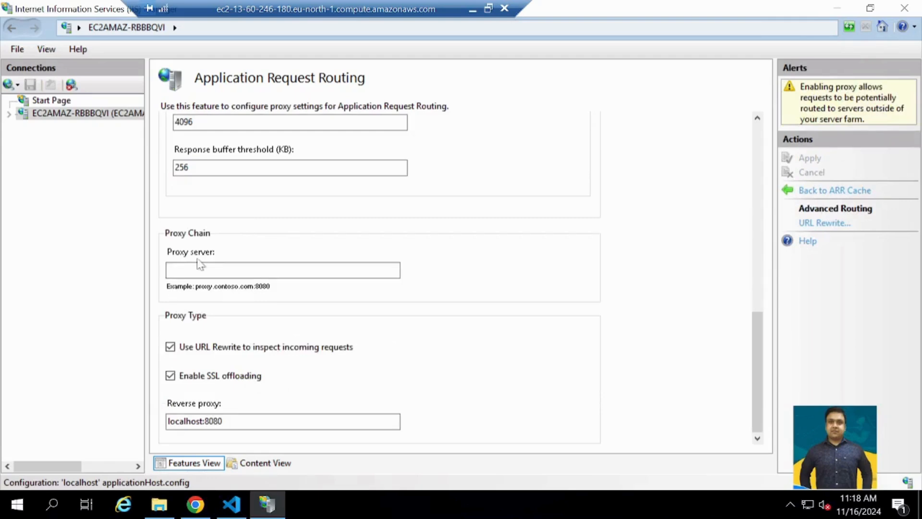
pyautogui.scroll(5, 200, 265)
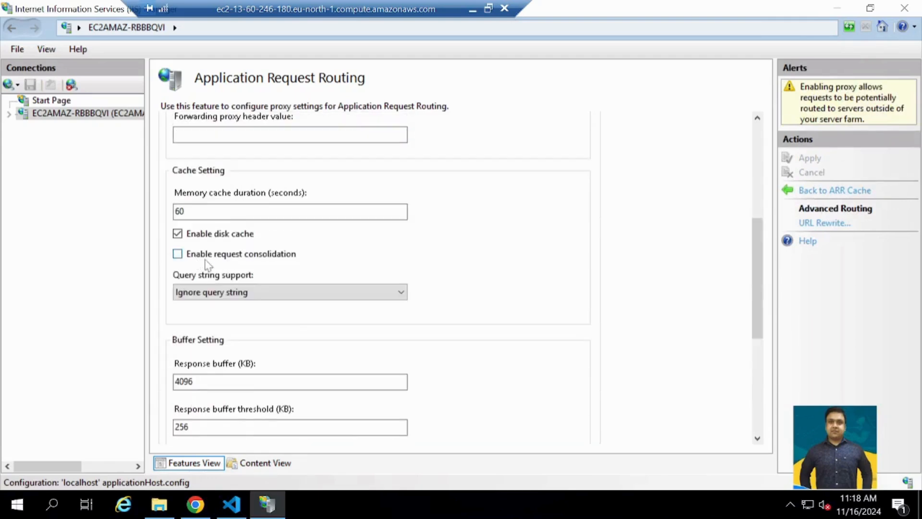
pyautogui.scroll(-5, 207, 264)
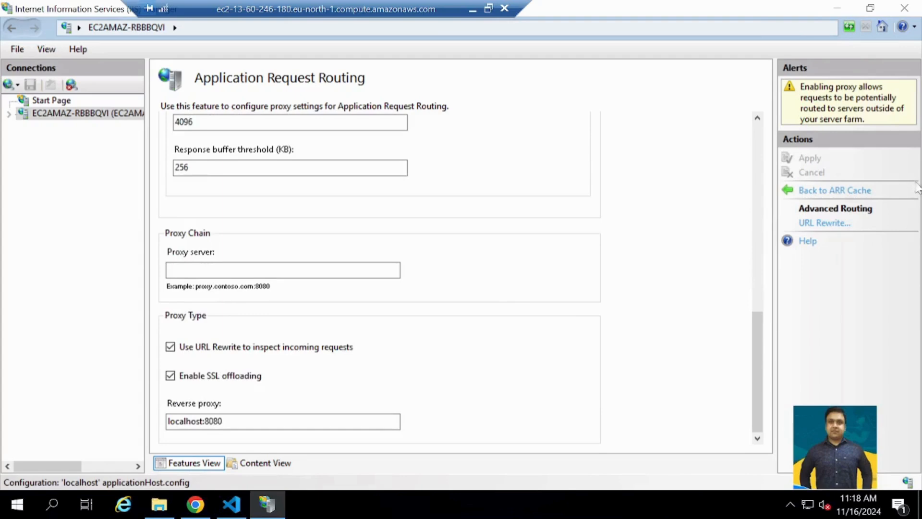
# - View the rule templates offered for a new URL Rewrite rule, and close the dialog without adding one
pyautogui.click(811, 231)
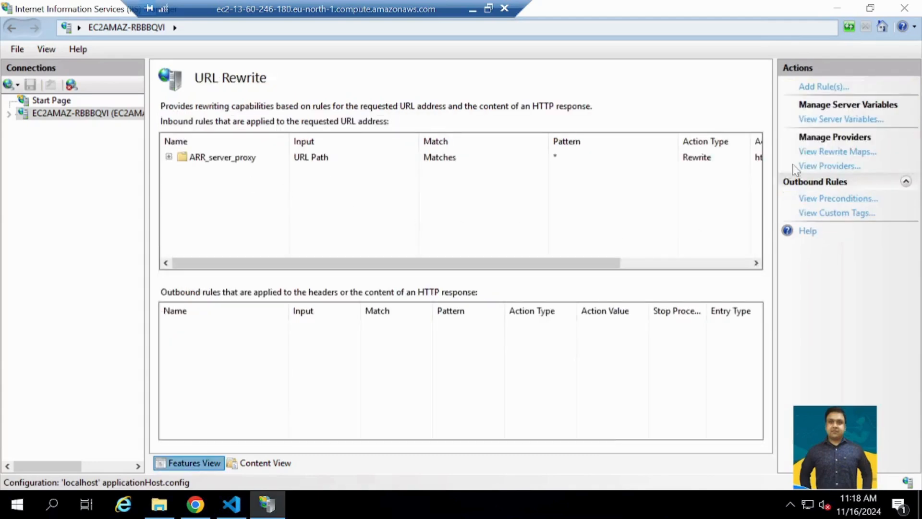
pyautogui.click(820, 88)
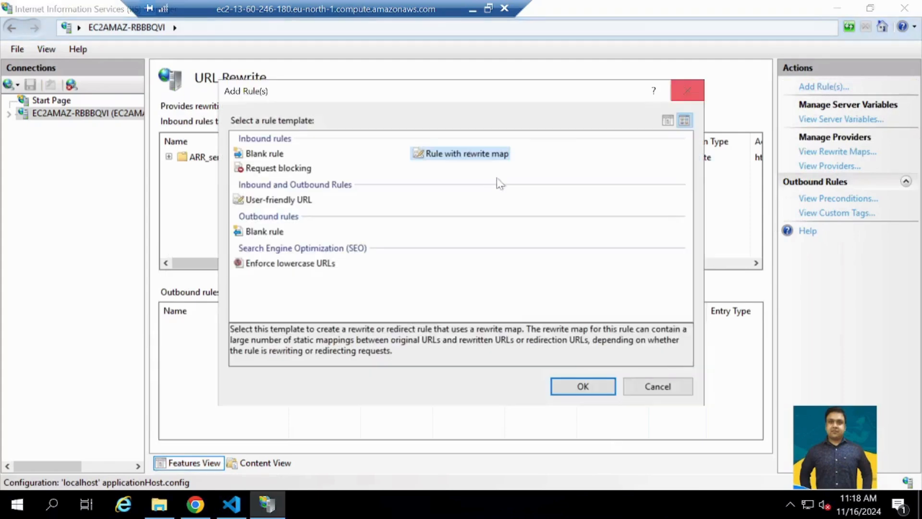
pyautogui.click(643, 387)
# - Reopen the server proxy settings from the server's home page and recheck the Enable proxy, URL Rewrite inspection, SSL offloading and reverse proxy options
pyautogui.click(52, 115)
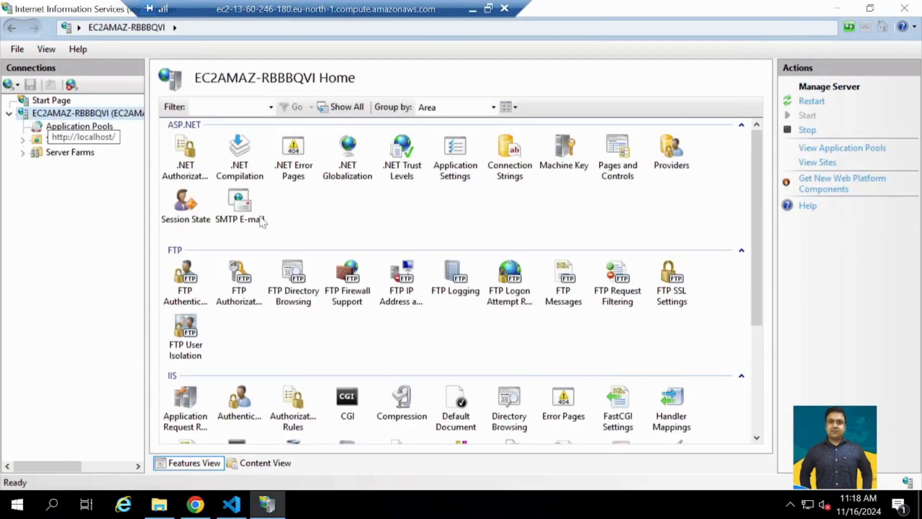
pyautogui.scroll(-3, 288, 375)
pyautogui.doubleClick(184, 239)
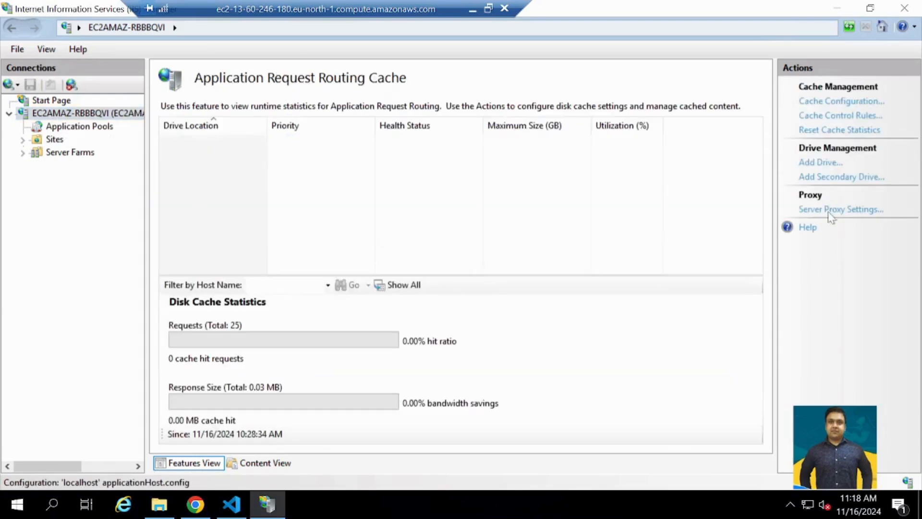
pyautogui.click(828, 210)
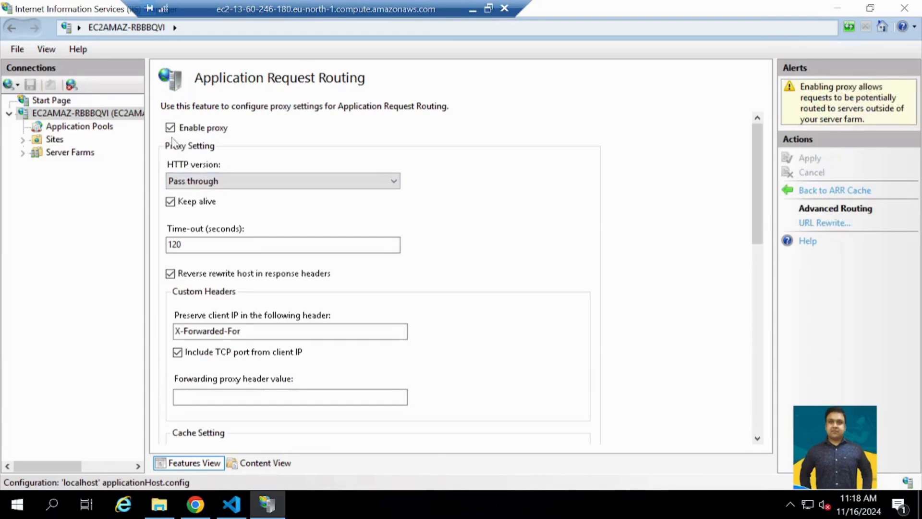
pyautogui.scroll(-5, 250, 266)
pyautogui.scroll(-3, 250, 265)
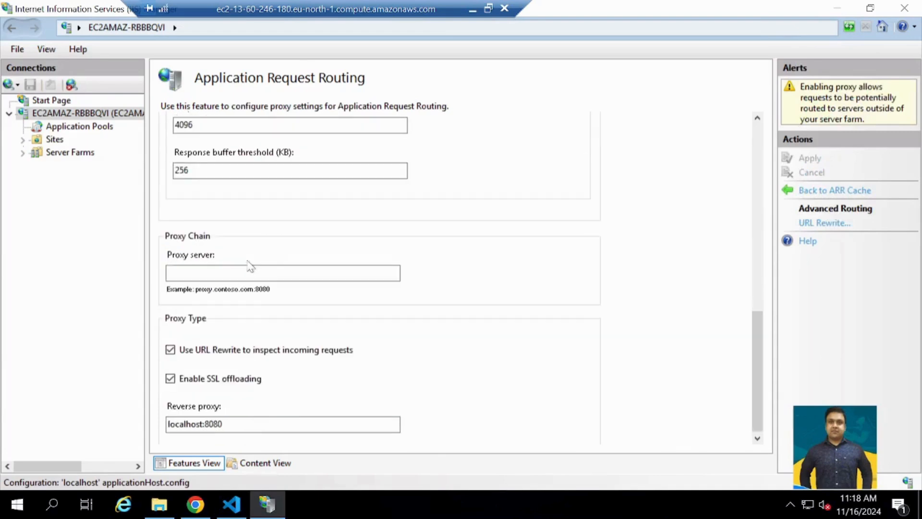
pyautogui.scroll(4, 250, 266)
pyautogui.scroll(3, 250, 267)
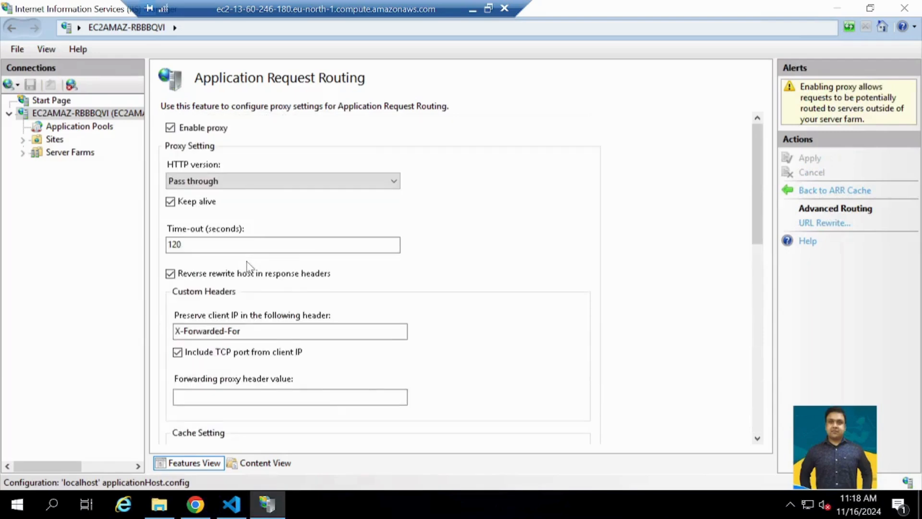
pyautogui.scroll(-4, 250, 266)
pyautogui.scroll(-4, 250, 267)
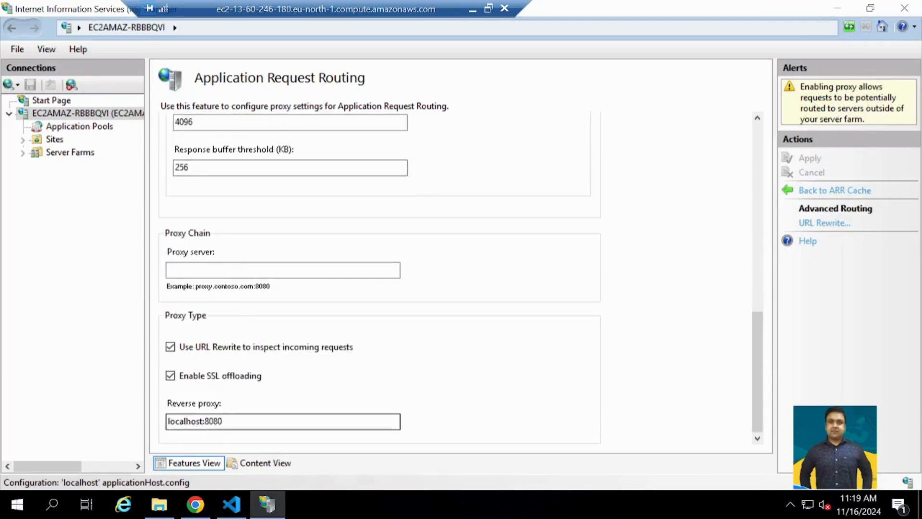
# - View the server's Sites list with its bindings and open the SpringBoot site's home page
pyautogui.click(203, 421)
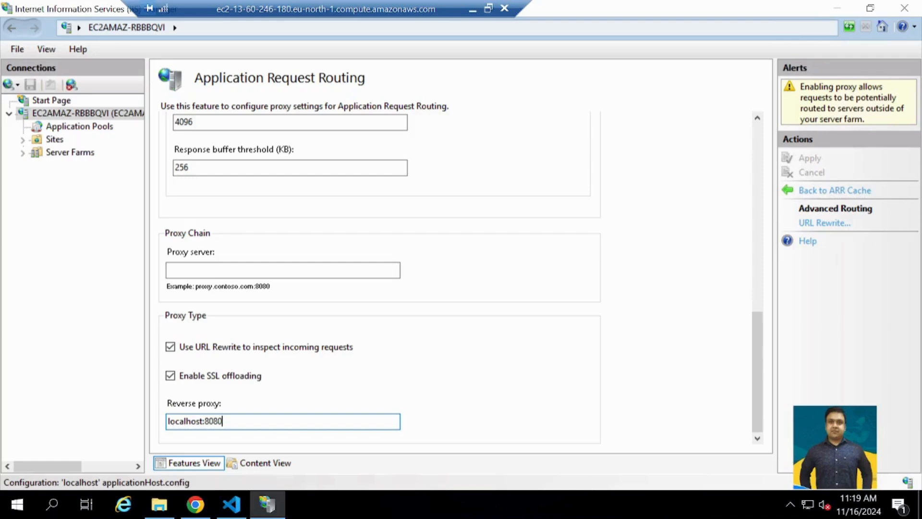
pyautogui.click(44, 139)
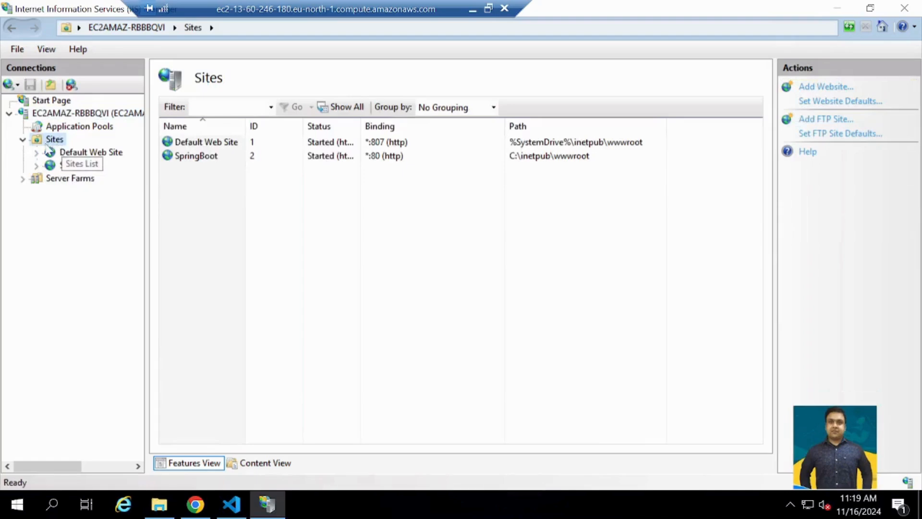
pyautogui.click(72, 166)
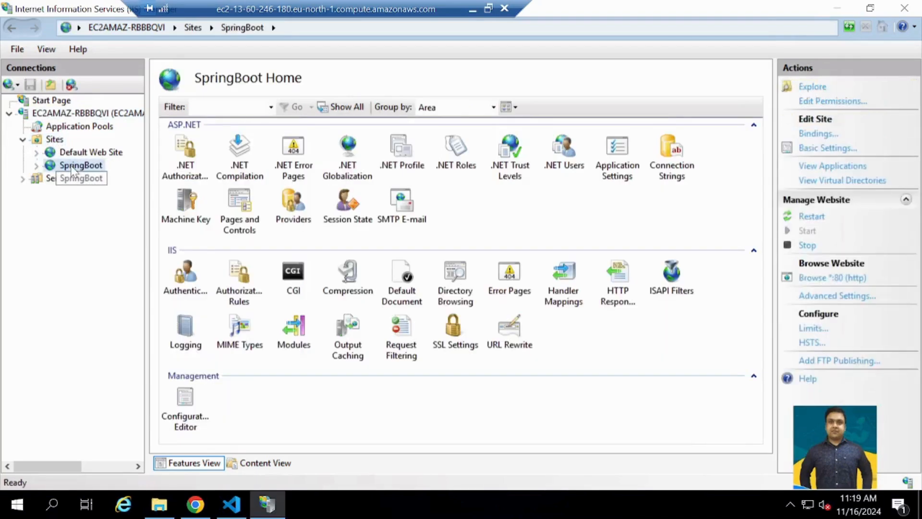
# - Return to the server's home page and review the Proxy Type options in the Application Request Routing server proxy settings
pyautogui.doubleClick(79, 113)
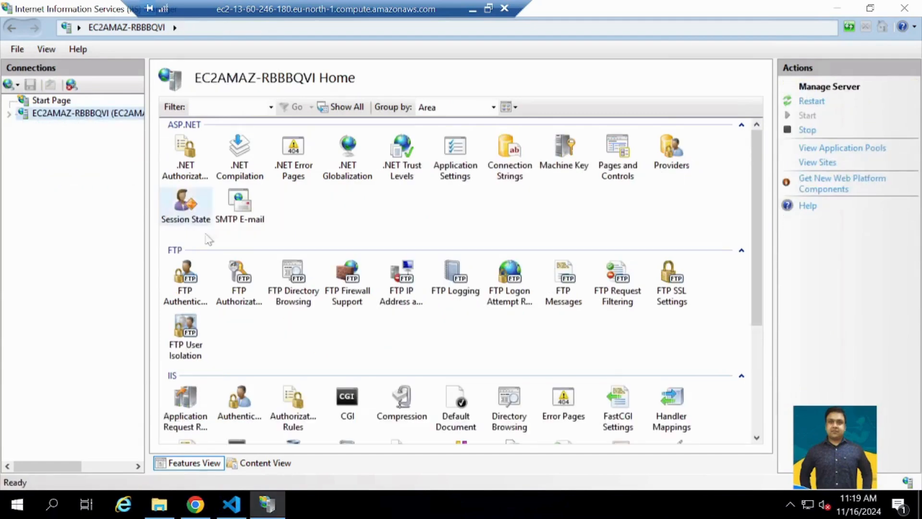
pyautogui.scroll(-3, 232, 288)
pyautogui.doubleClick(169, 245)
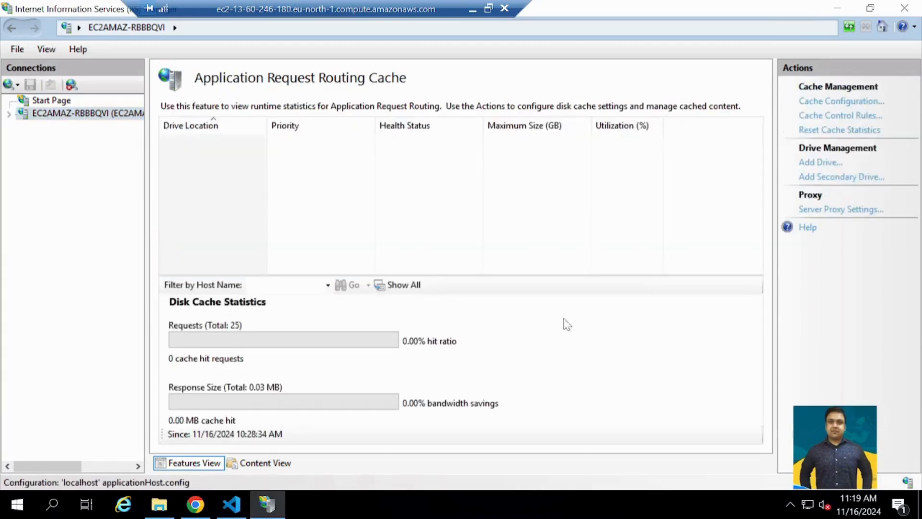
pyautogui.click(823, 211)
pyautogui.scroll(-15, 363, 330)
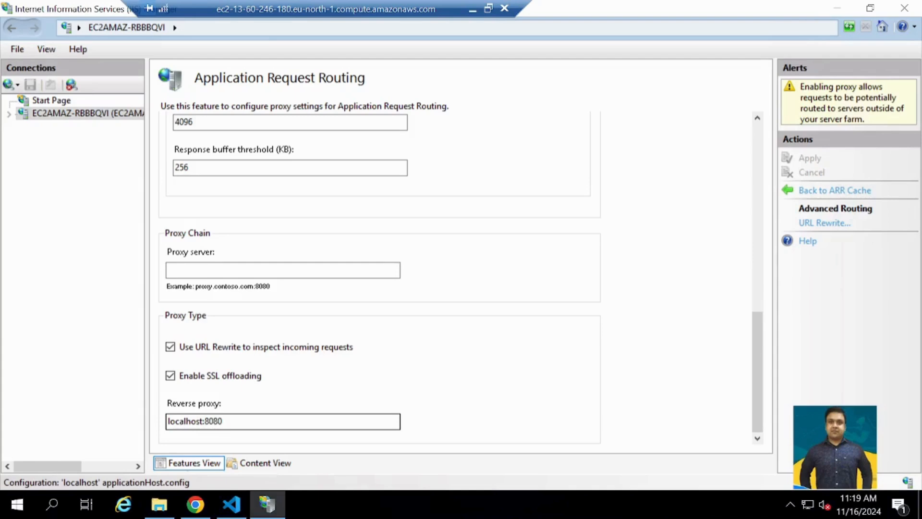
# - Open the ARR_server_proxy inbound rule from the server-level URL Rewrite feature
pyautogui.doubleClick(57, 114)
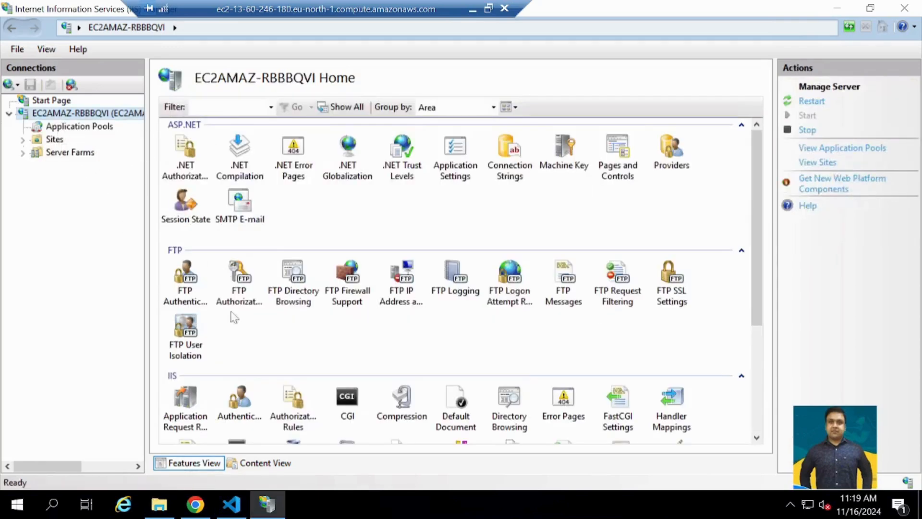
pyautogui.scroll(-3, 613, 379)
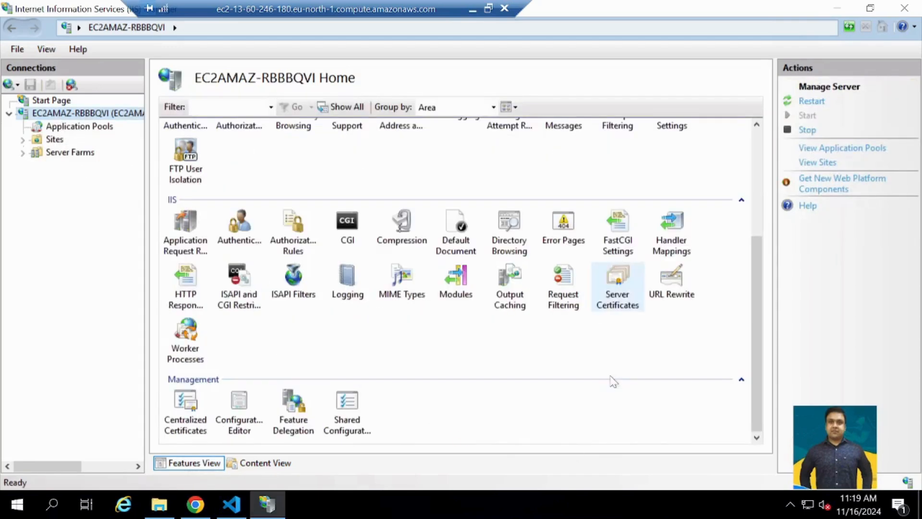
pyautogui.click(670, 288)
pyautogui.doubleClick(670, 288)
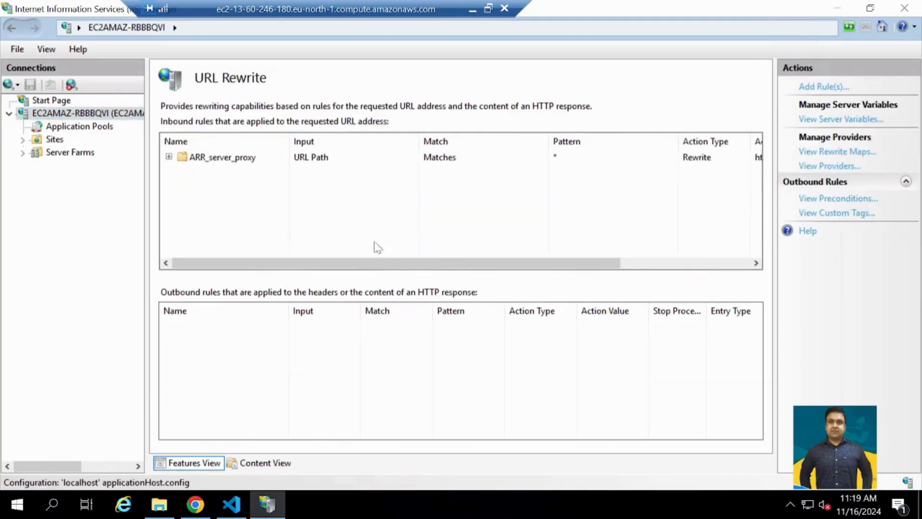
pyautogui.doubleClick(222, 159)
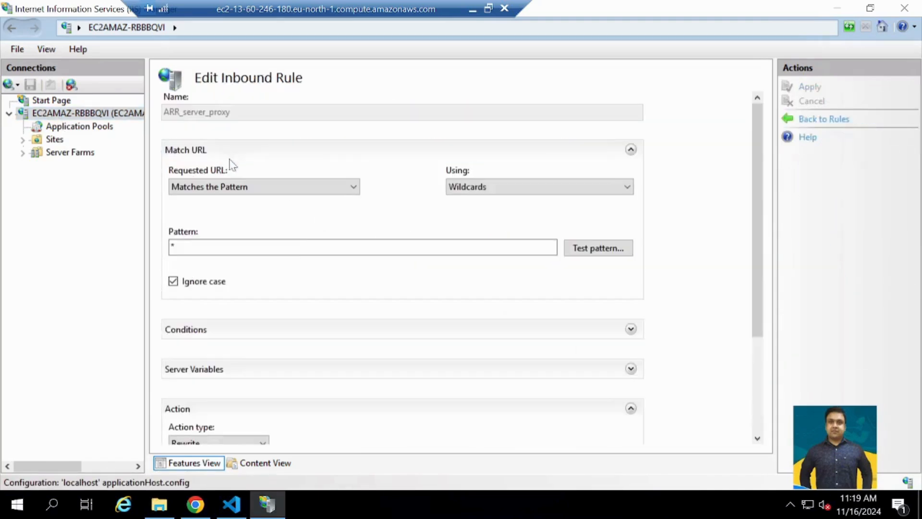
# - Examine the ARR_server_proxy rule's URL matching, its action type and the address in its Rewrite URL
pyautogui.scroll(-3, 302, 274)
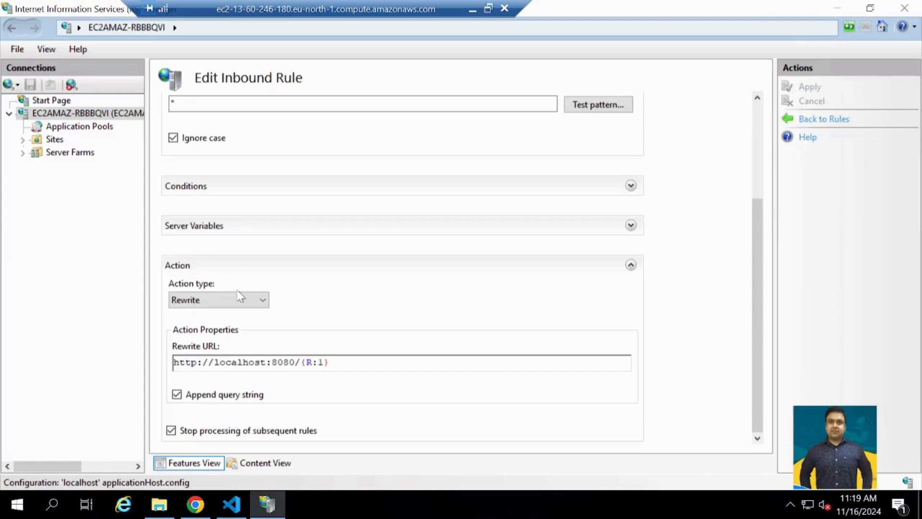
pyautogui.scroll(3, 239, 294)
pyautogui.scroll(-3, 238, 294)
pyautogui.moveTo(330, 363); pyautogui.dragTo(174, 363)
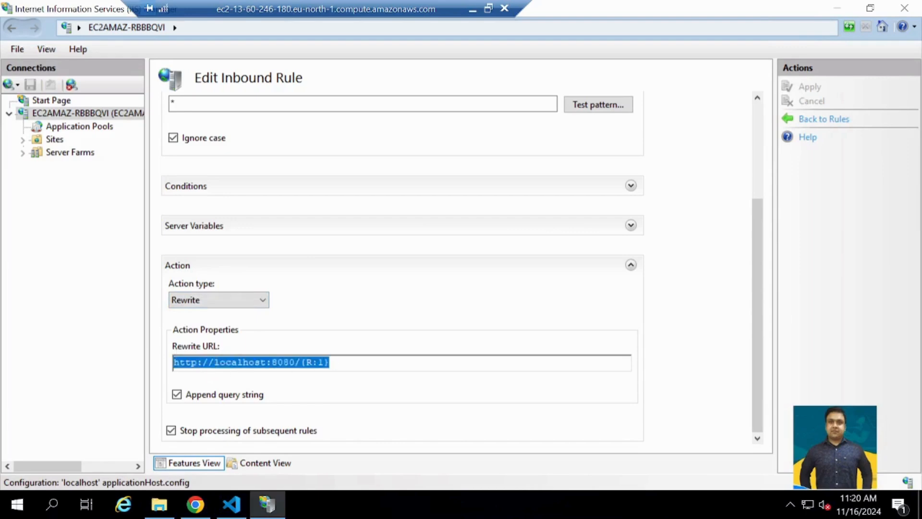
pyautogui.click(237, 362)
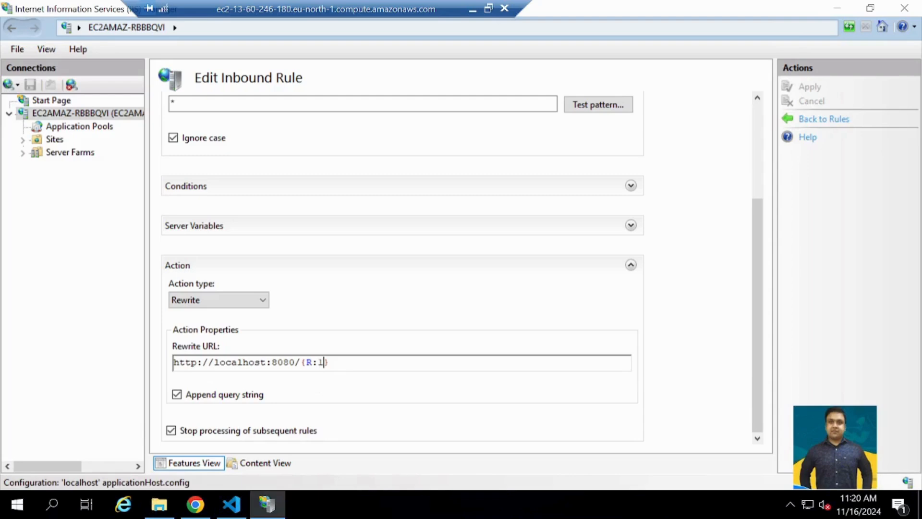
# - Highlight the R:1 back-reference in the inbound rule's Rewrite URL to examine it
pyautogui.moveTo(295, 362); pyautogui.dragTo(312, 363)
pyautogui.click(319, 362)
pyautogui.moveTo(324, 363); pyautogui.dragTo(313, 363)
# - Return to the server's home page and view its list of Sites
pyautogui.doubleClick(51, 114)
pyautogui.doubleClick(53, 115)
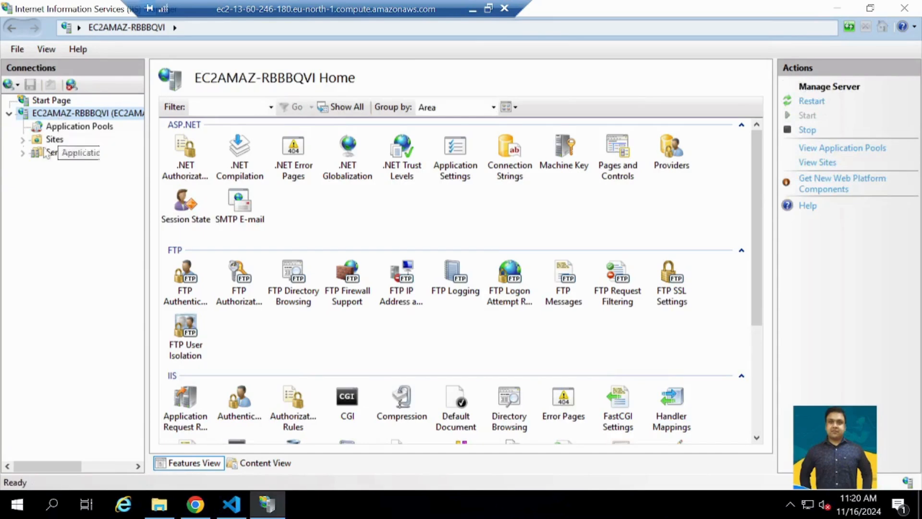
pyautogui.click(23, 140)
pyautogui.click(50, 142)
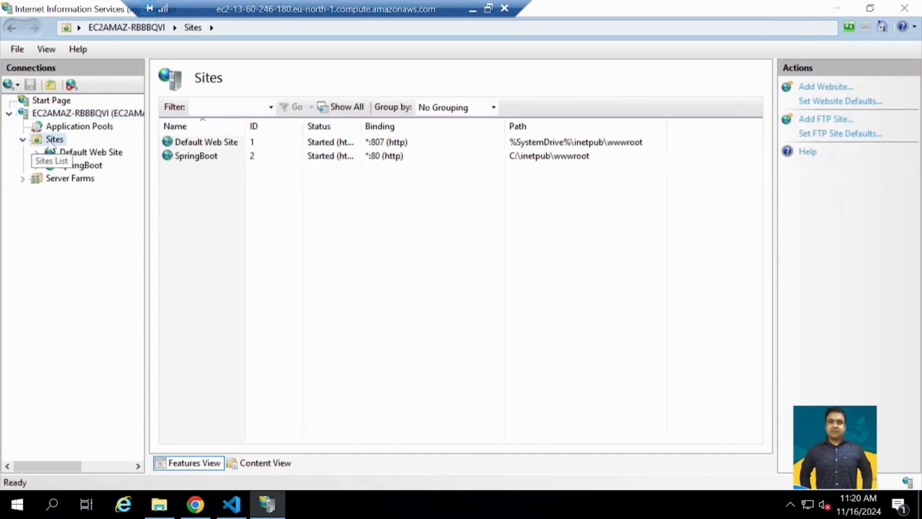
# - Start adding a new website under Sites and name it Spring
pyautogui.rightClick(56, 140)
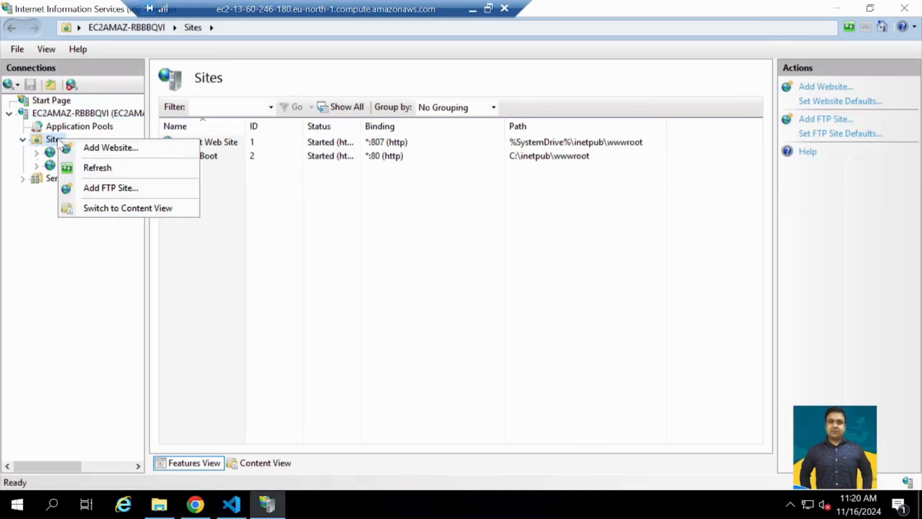
pyautogui.click(98, 152)
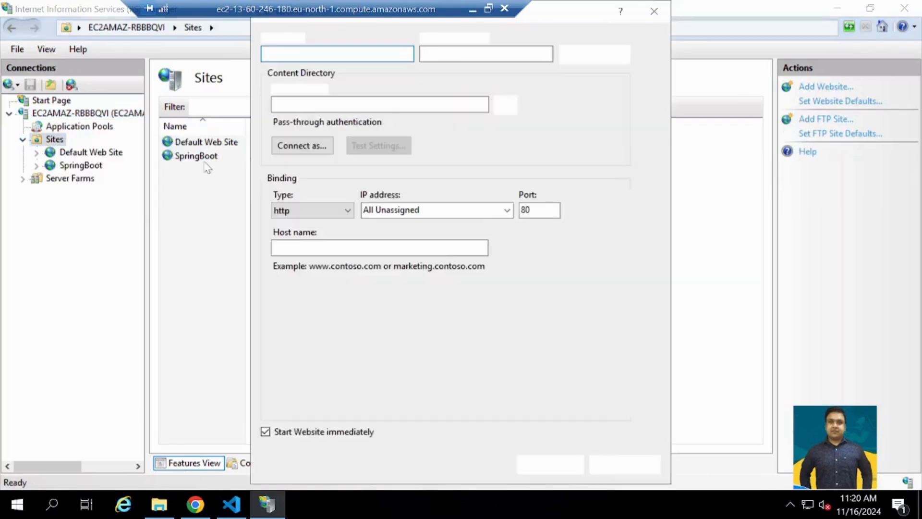
pyautogui.write('sPRIN')
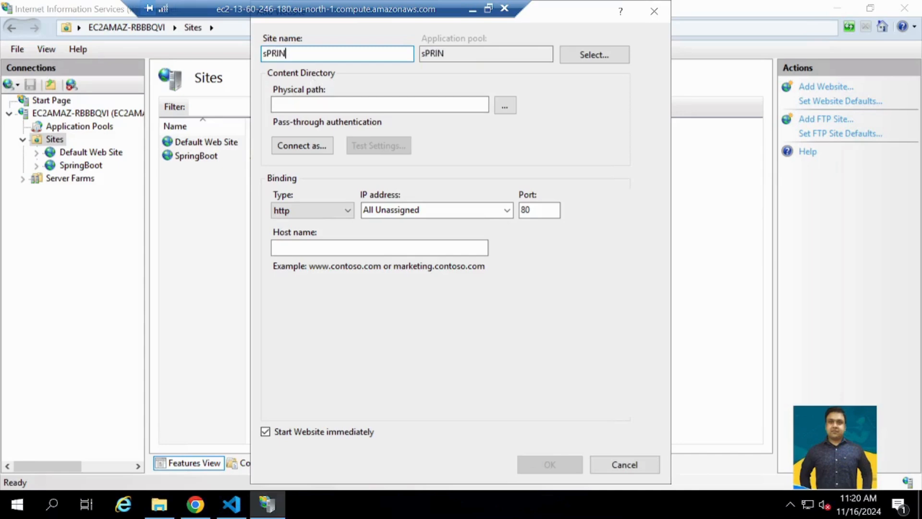
pyautogui.hotkey('ctrl', 'a')
pyautogui.write('Sp')
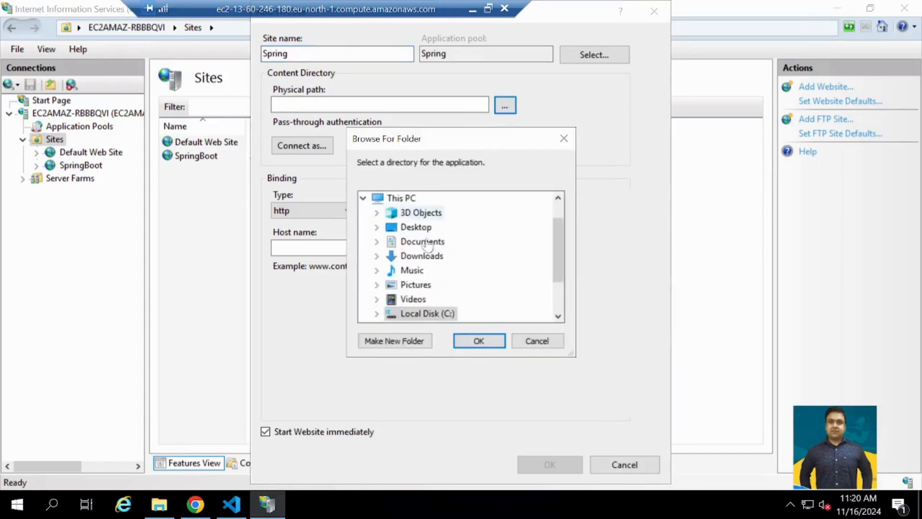
# - Choose C:\inetpub\wwwroot as the new website's physical path, check its port field, and cancel adding the website
pyautogui.scroll(-2, 427, 267)
pyautogui.click(423, 258)
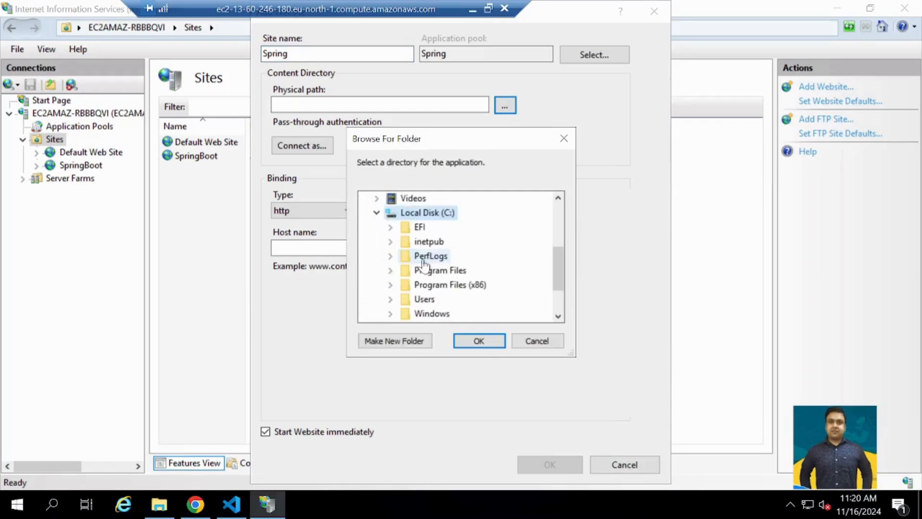
pyautogui.scroll(-2, 423, 264)
pyautogui.scroll(3, 430, 263)
pyautogui.scroll(-1, 434, 264)
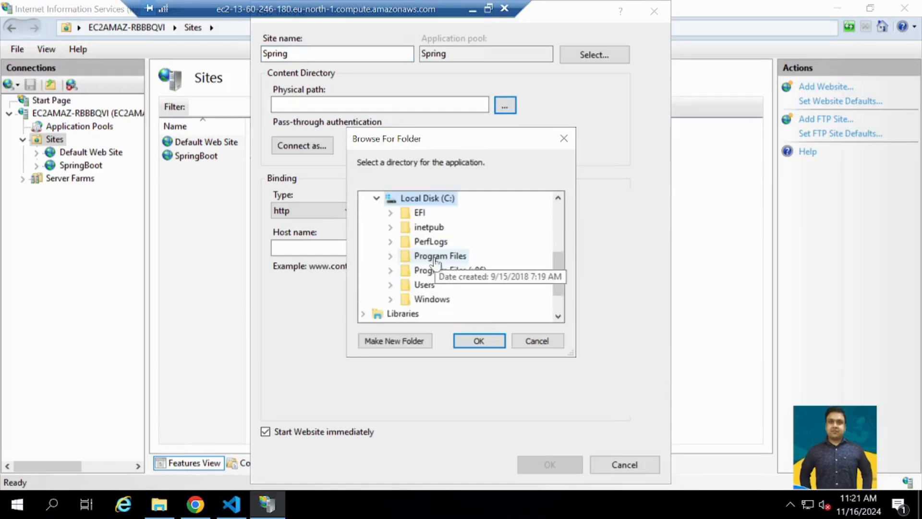
pyautogui.click(430, 228)
pyautogui.scroll(-1, 441, 278)
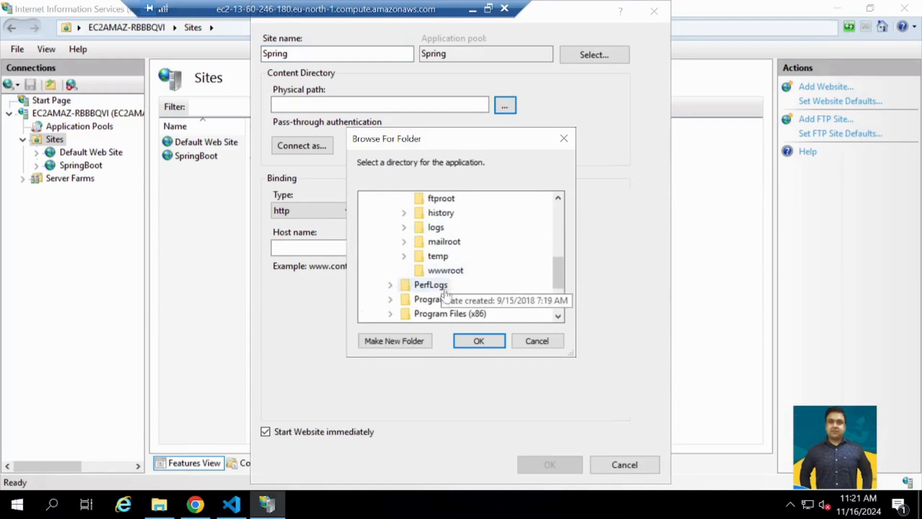
pyautogui.click(445, 271)
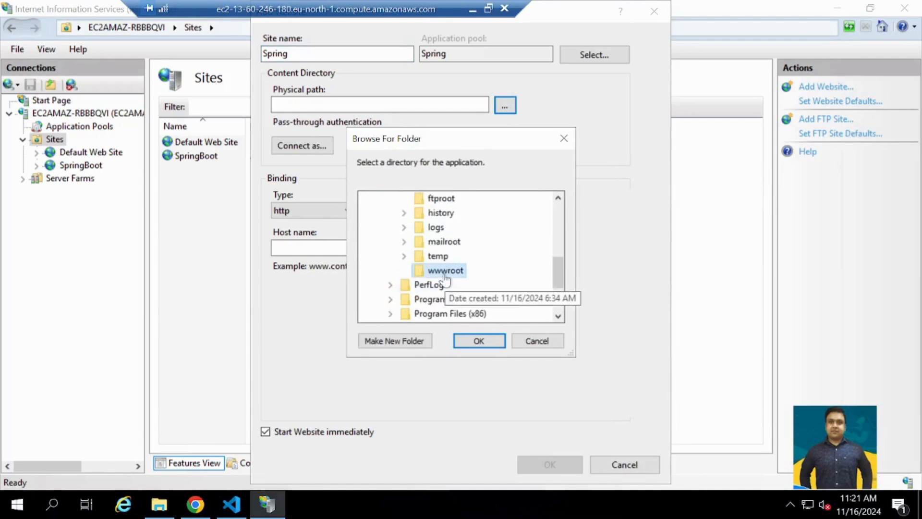
pyautogui.click(484, 341)
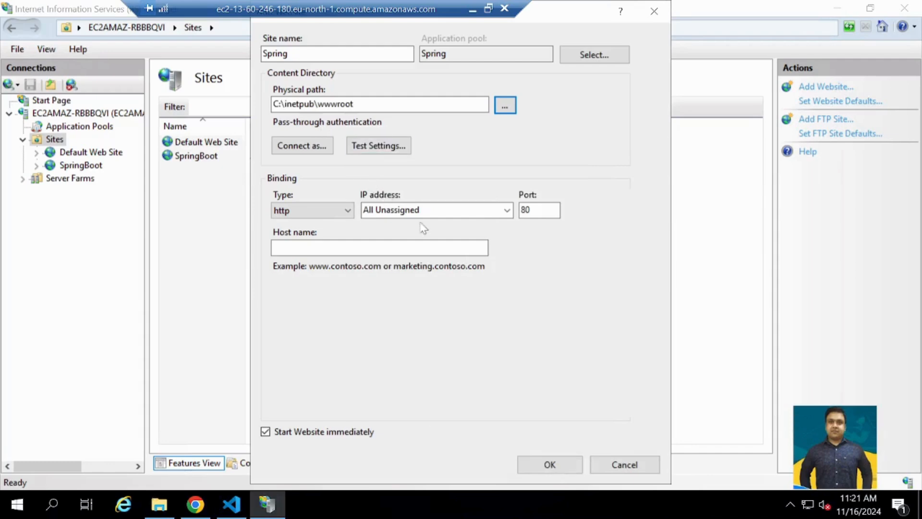
pyautogui.click(536, 211)
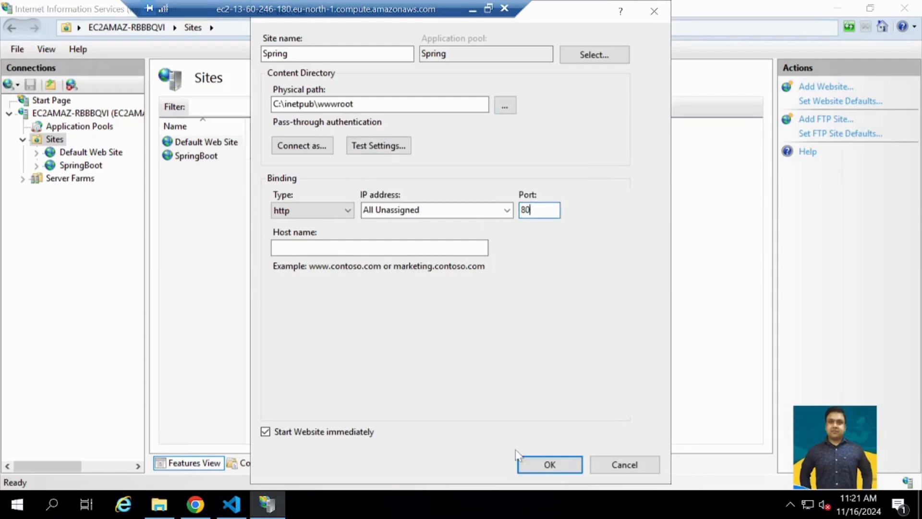
pyautogui.click(606, 467)
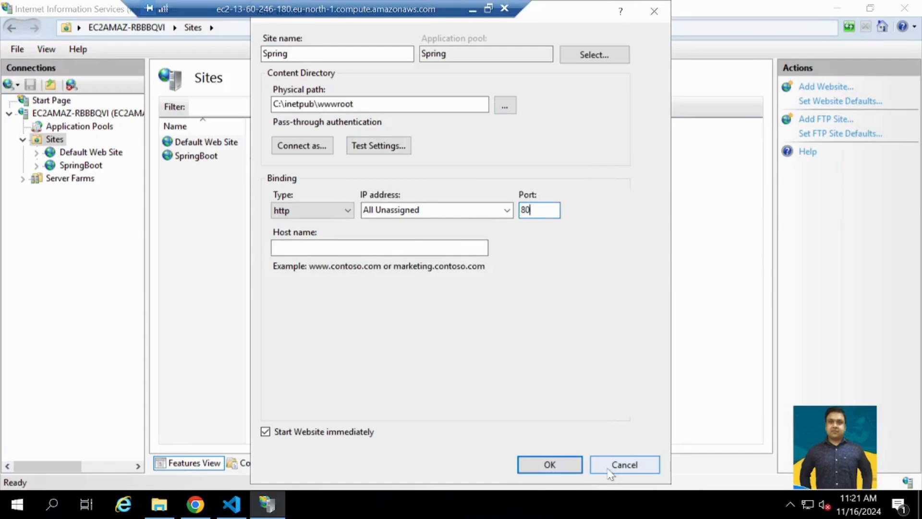
# - Inspect the Default Web Site's http binding and its port, leaving the binding dialogs without changes
pyautogui.click(101, 154)
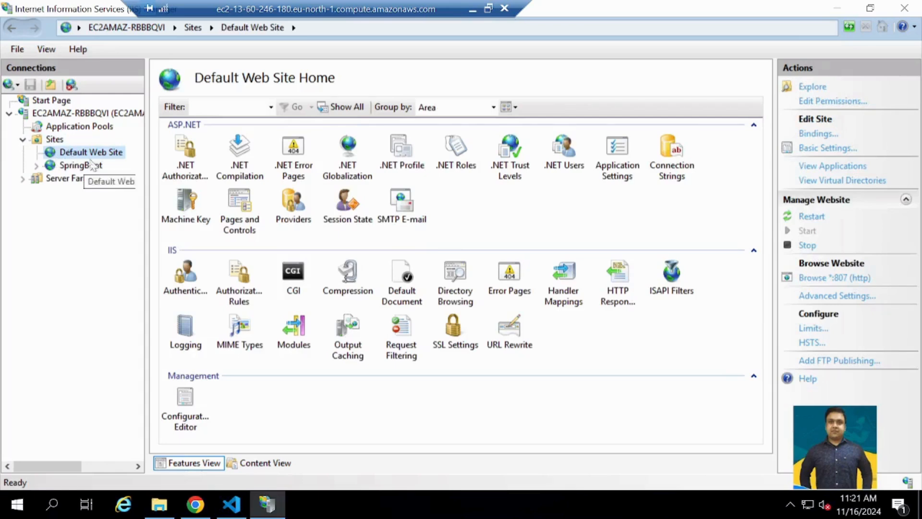
pyautogui.rightClick(77, 154)
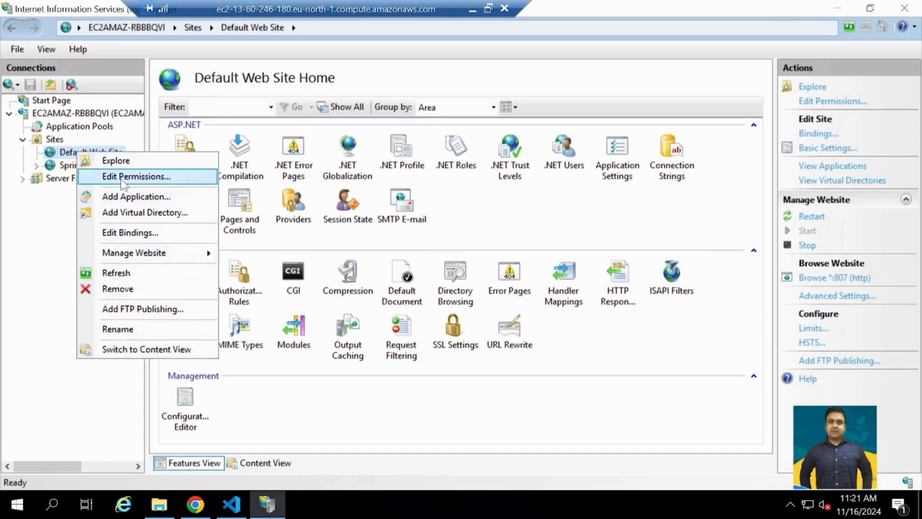
pyautogui.click(129, 233)
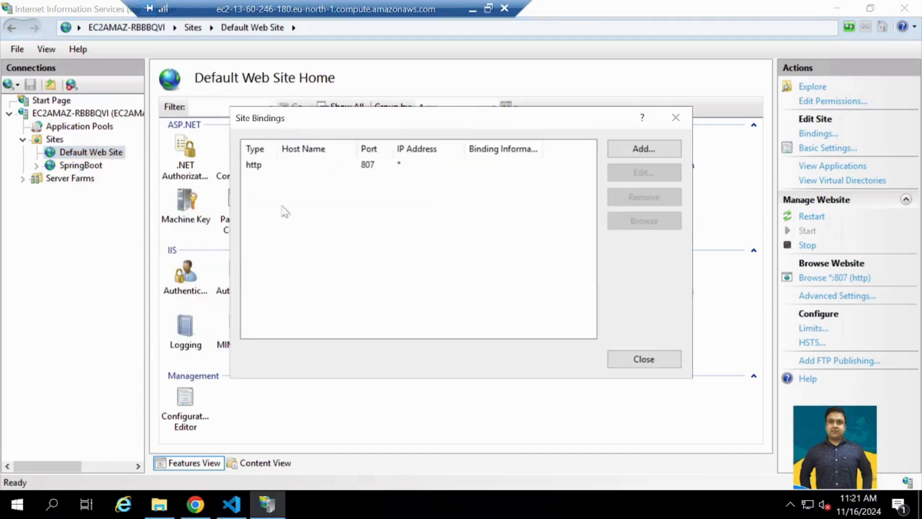
pyautogui.click(287, 171)
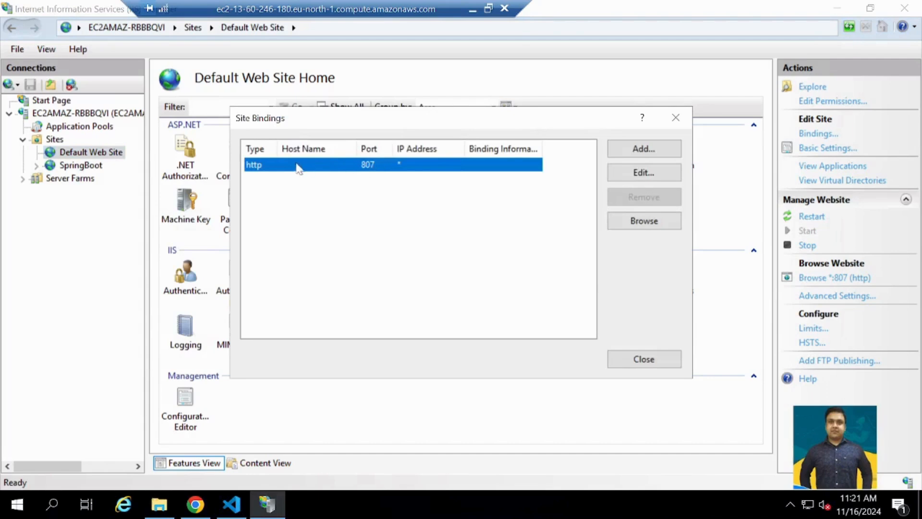
pyautogui.doubleClick(373, 167)
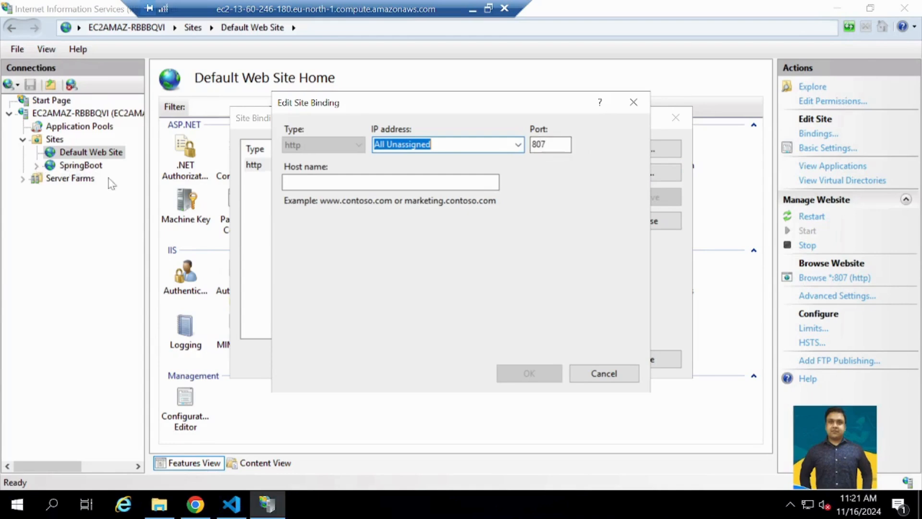
pyautogui.click(603, 377)
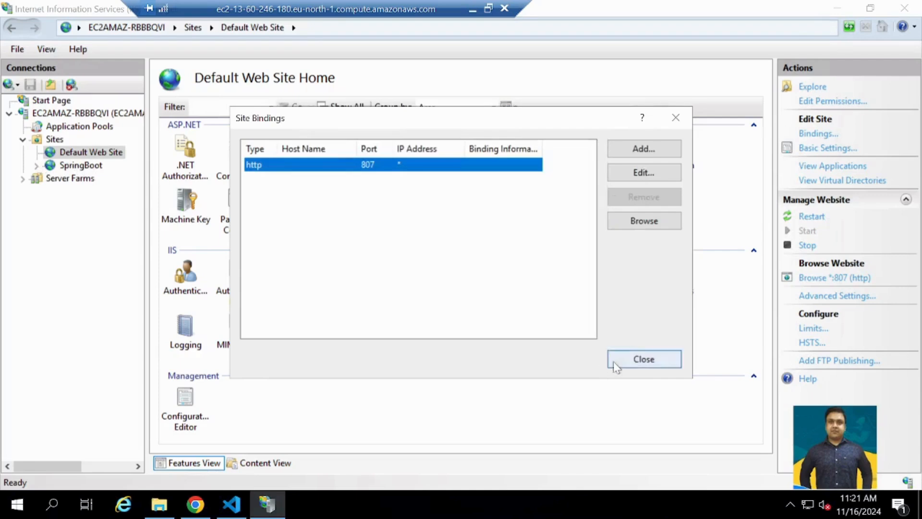
pyautogui.click(612, 361)
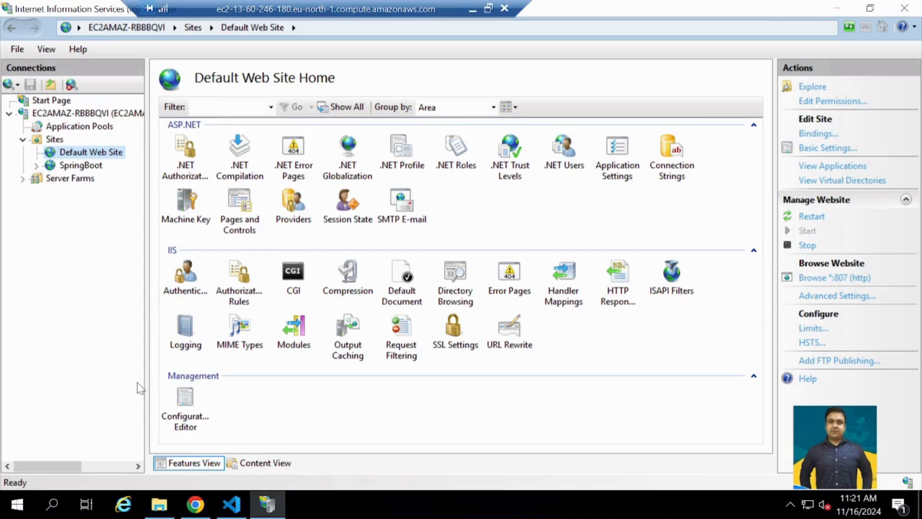
# - Search Windows for Windows Defender Firewall with Advanced Security, open it, and view its Inbound Rules
pyautogui.click(57, 507)
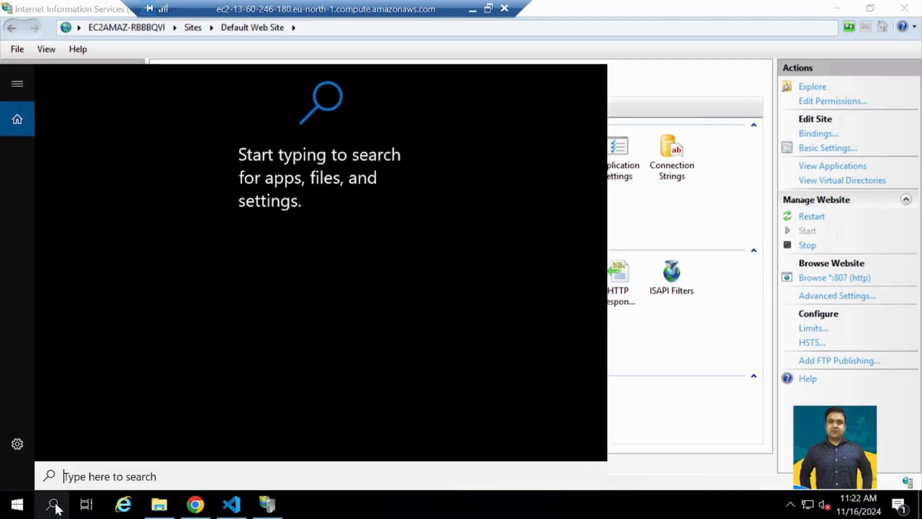
pyautogui.write('windows')
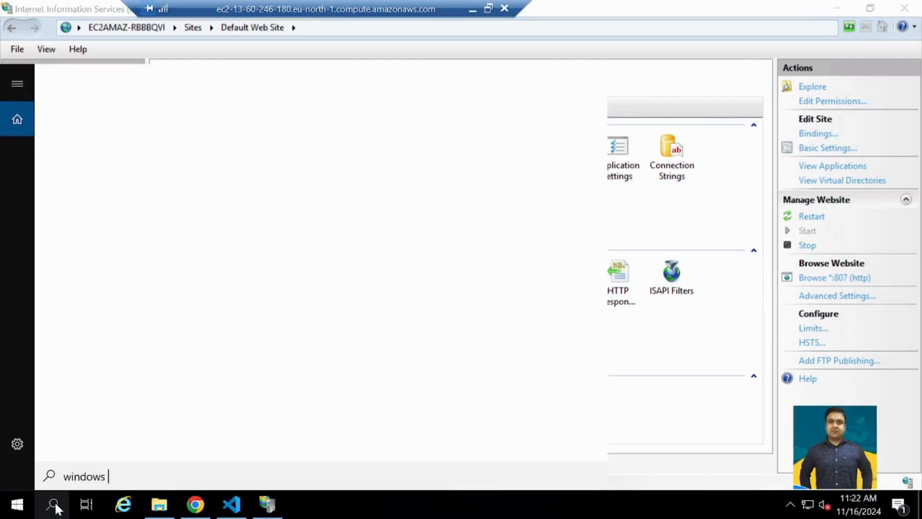
pyautogui.write(' defeb')
pyautogui.press('BackSpace')
pyautogui.write('n')
pyautogui.click(109, 156)
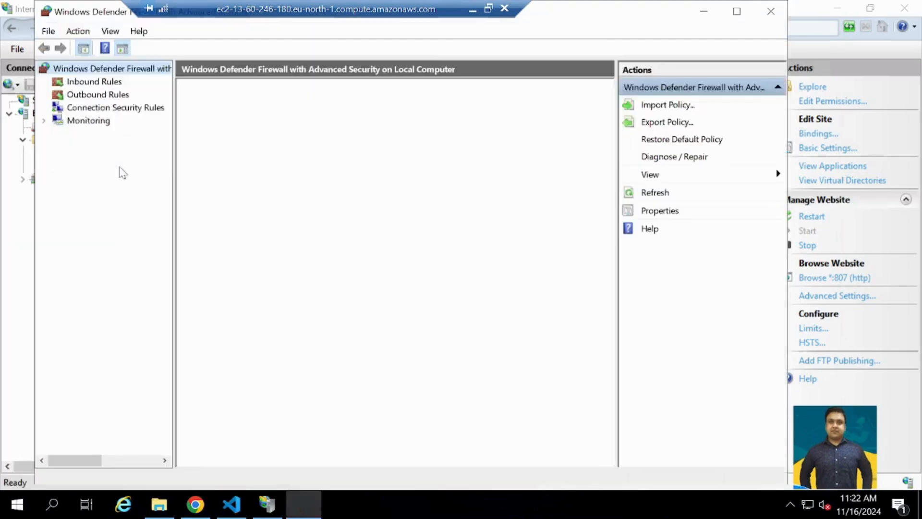
pyautogui.click(91, 82)
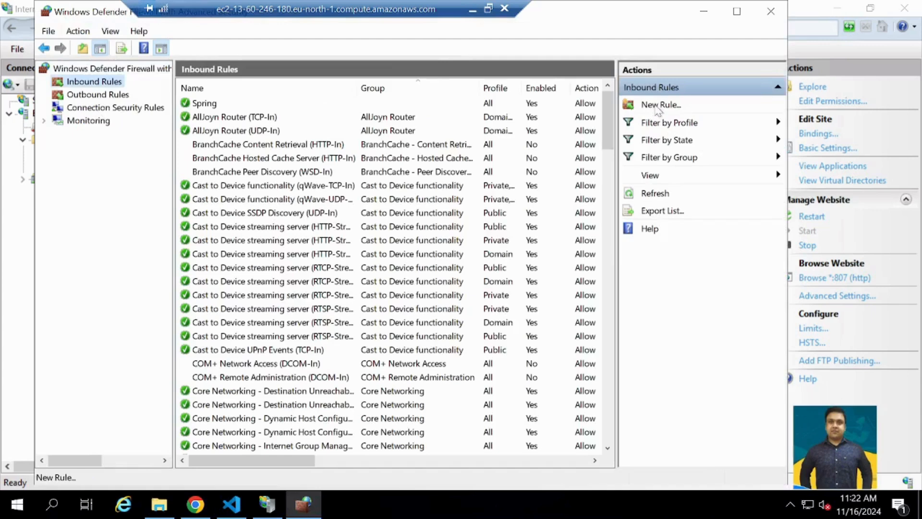
# - Walk through a new inbound Port rule allowing TCP 8080 on the Domain, Private and Public profiles, and cancel it before naming
pyautogui.click(657, 106)
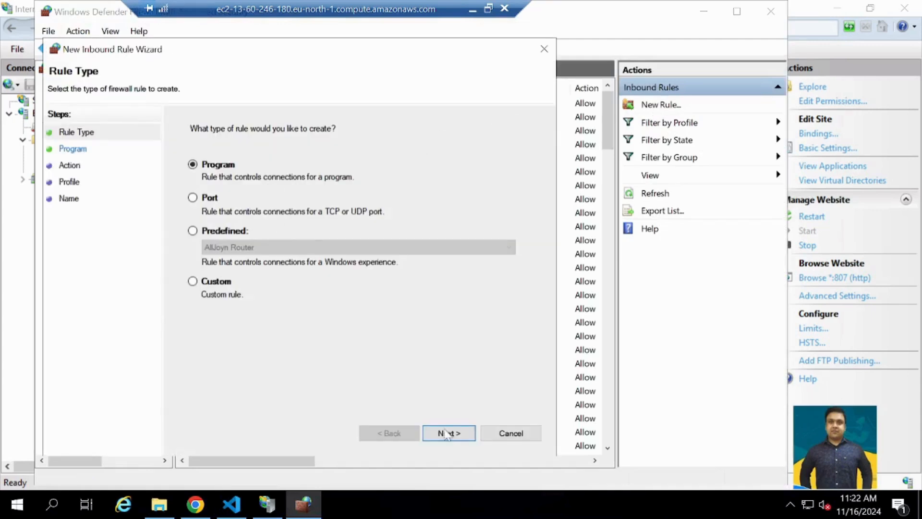
pyautogui.click(443, 429)
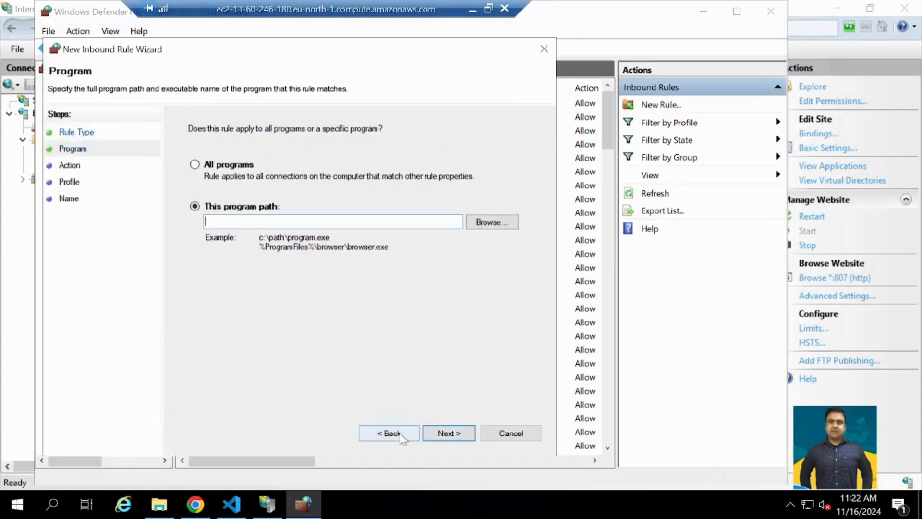
pyautogui.click(389, 432)
pyautogui.click(192, 198)
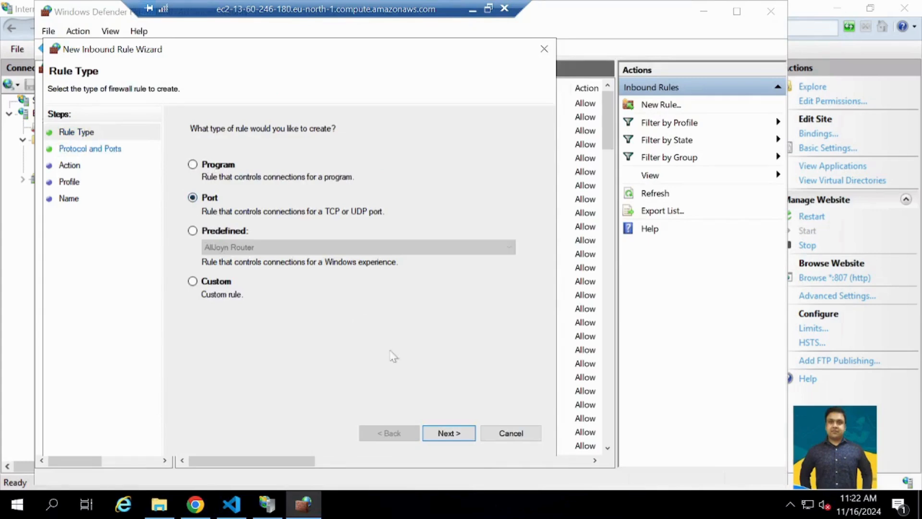
pyautogui.click(455, 434)
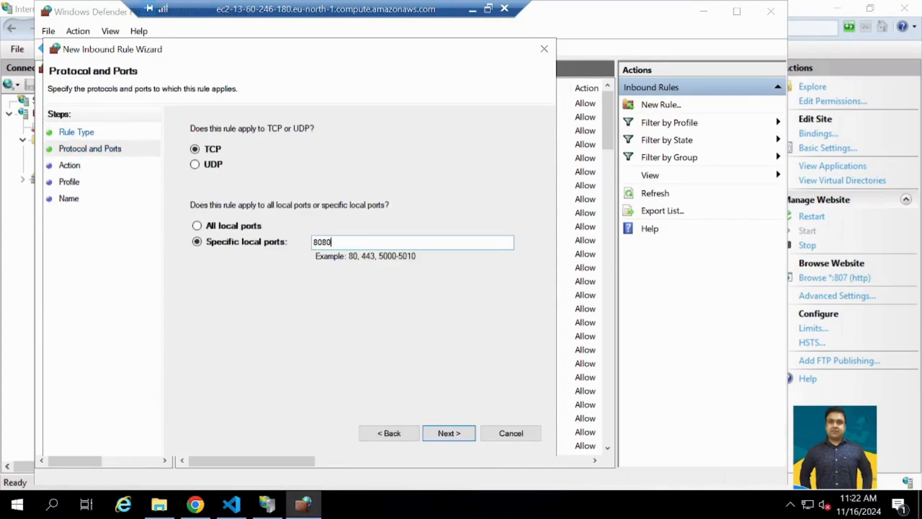
pyautogui.click(463, 434)
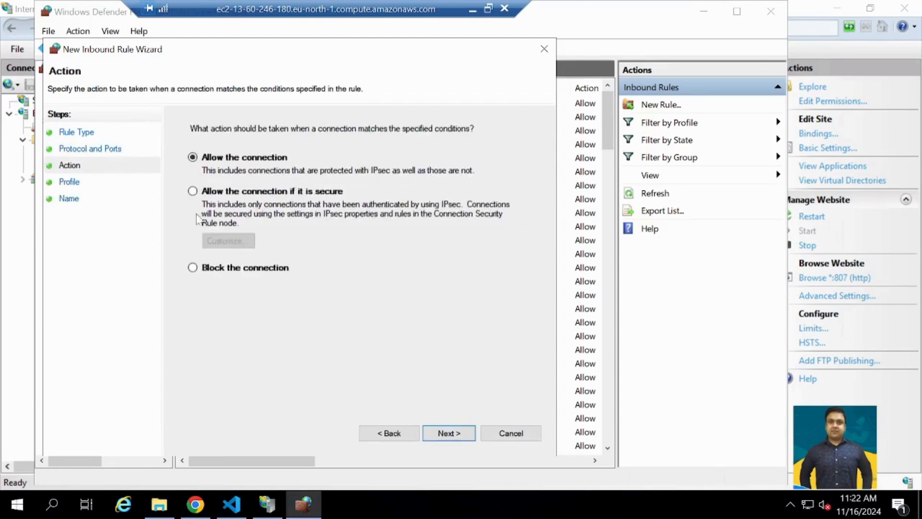
pyautogui.click(448, 434)
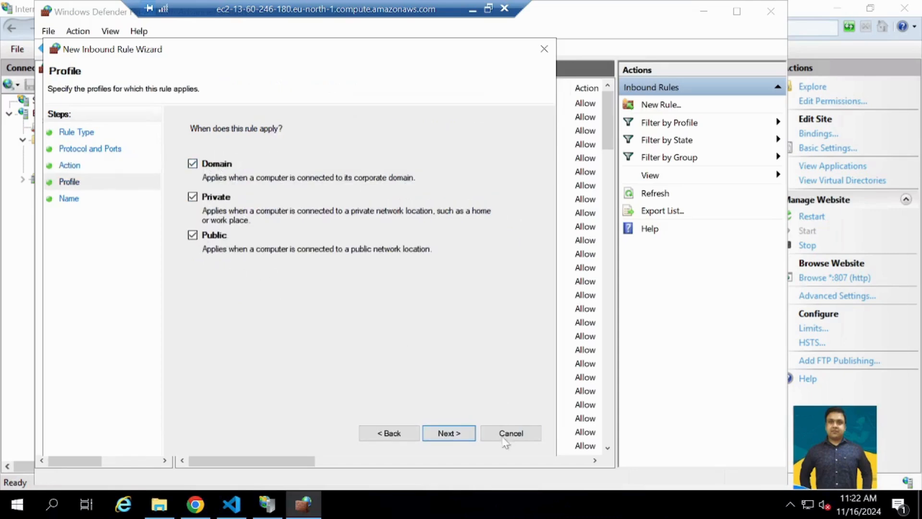
pyautogui.click(450, 433)
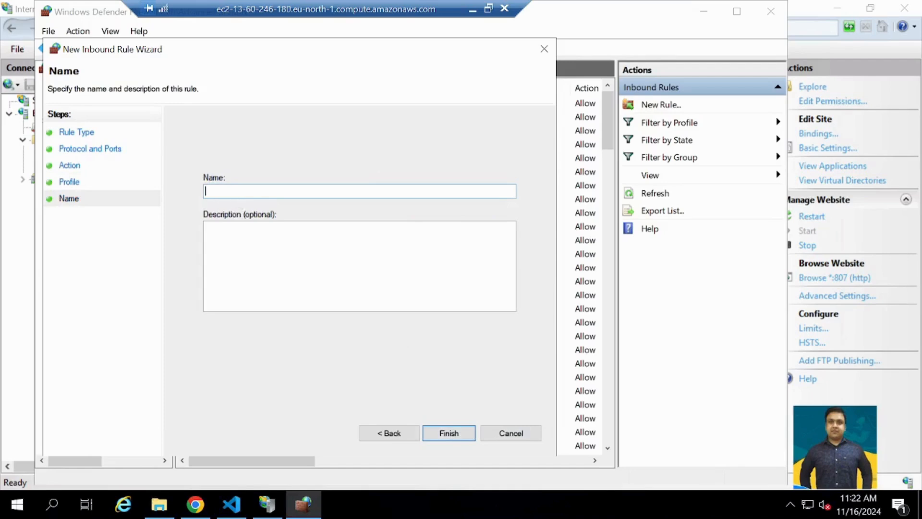
pyautogui.click(523, 439)
# - Check the existing Spring inbound rule's general properties without changes and close the firewall window
pyautogui.doubleClick(204, 103)
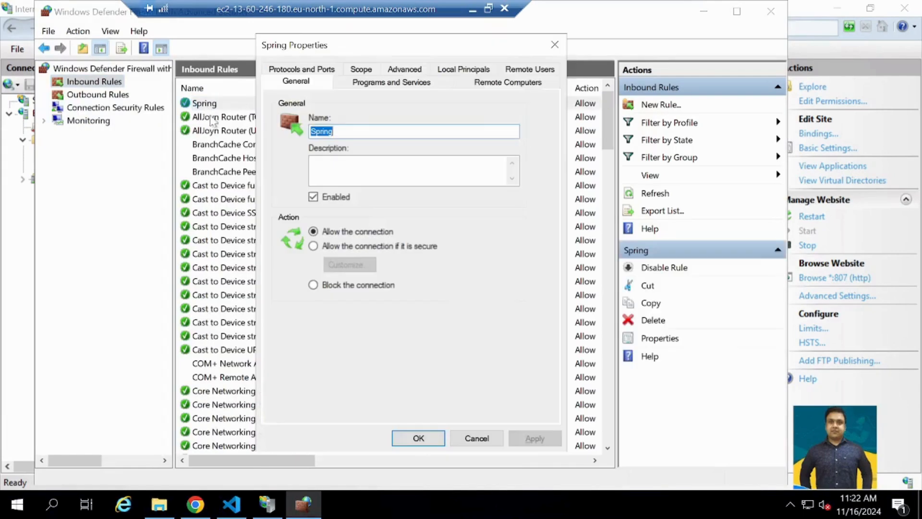
pyautogui.click(478, 439)
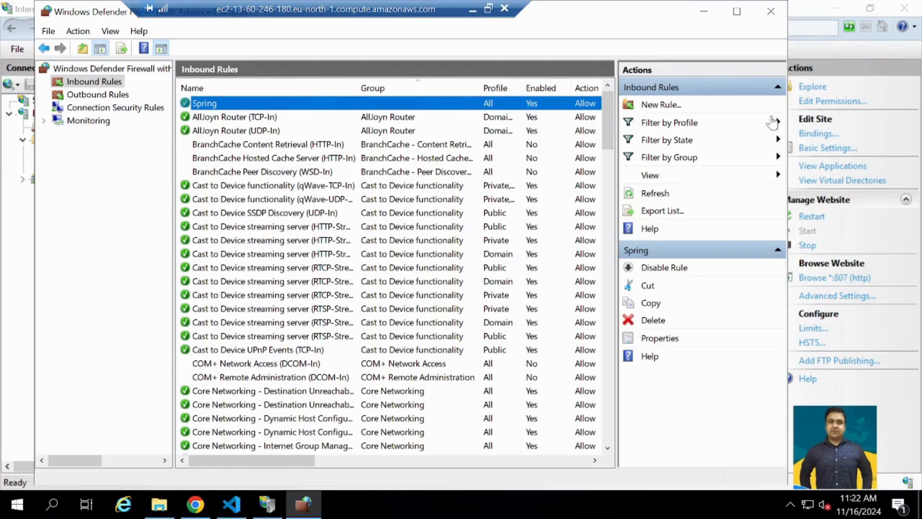
pyautogui.click(767, 15)
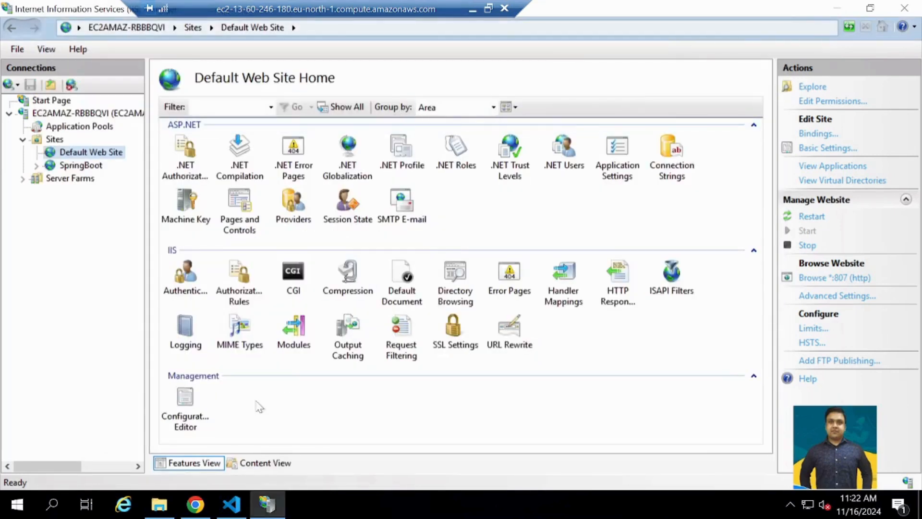
# - Switch to Chrome on the local computer and reload the login page at 13.60.246.180
pyautogui.click(195, 504)
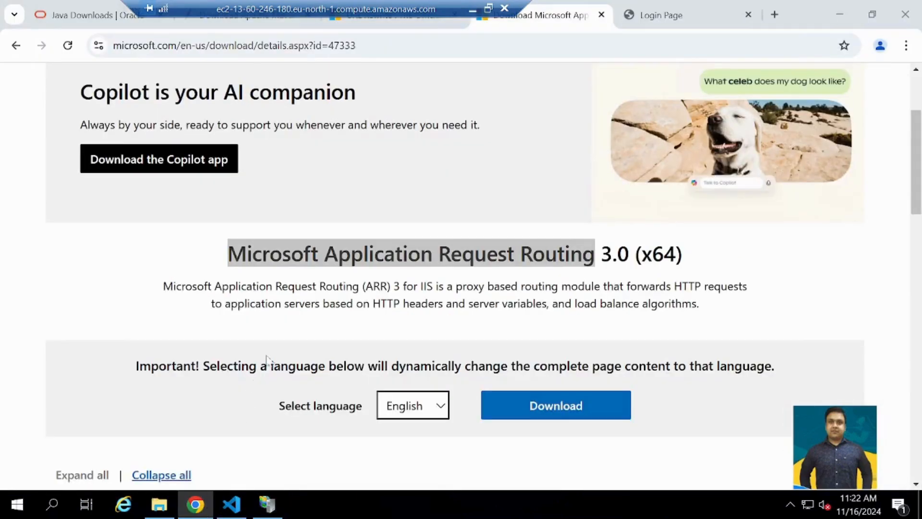
pyautogui.hotkey('ctrl', 'l')
pyautogui.click(473, 9)
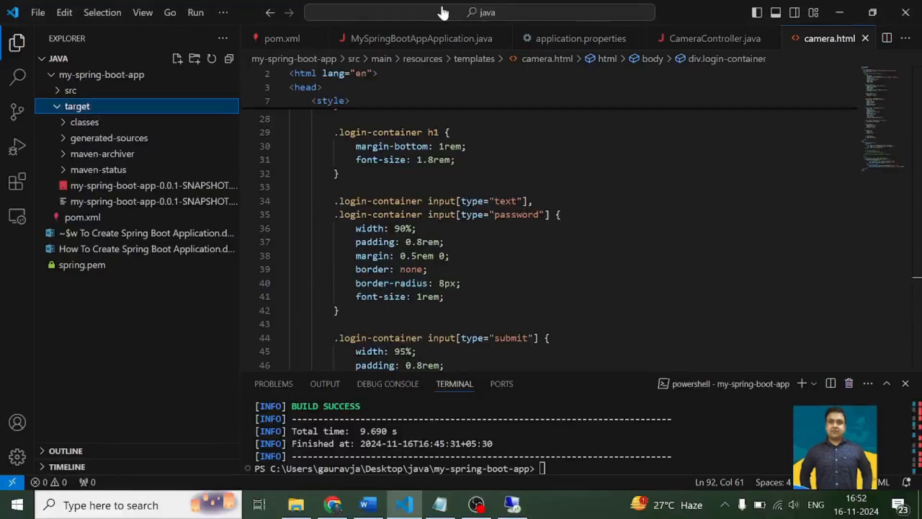
pyautogui.click(333, 504)
pyautogui.click(243, 15)
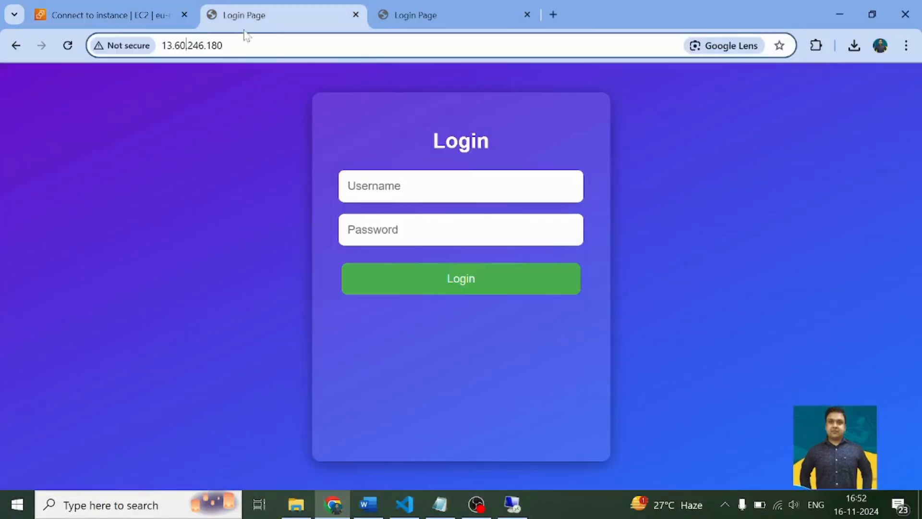
pyautogui.click(67, 45)
pyautogui.click(66, 46)
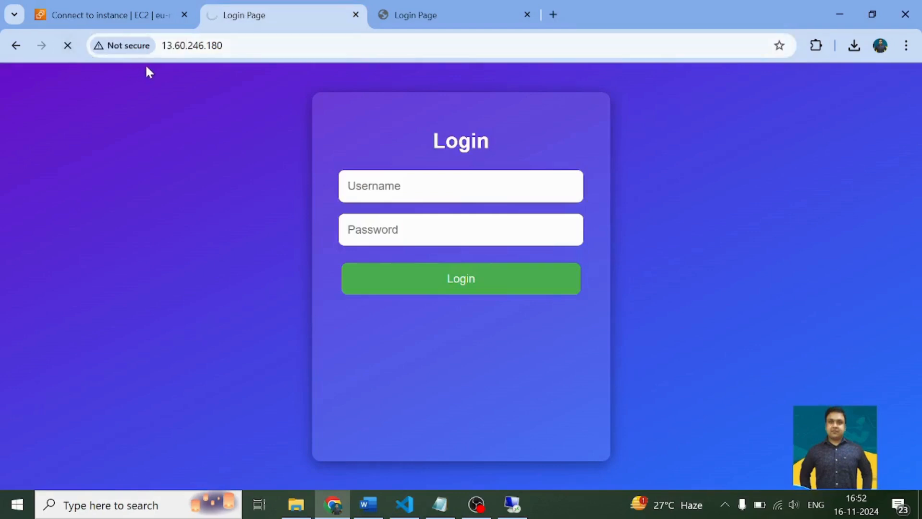
pyautogui.click(216, 51)
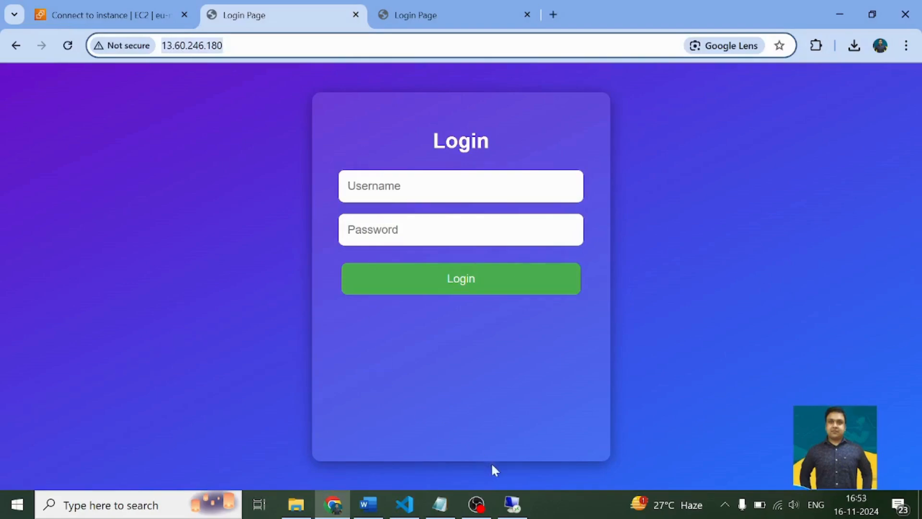
# - Return to the remote server and reload the login page at localhost:8080 in its Chrome browser
pyautogui.click(478, 504)
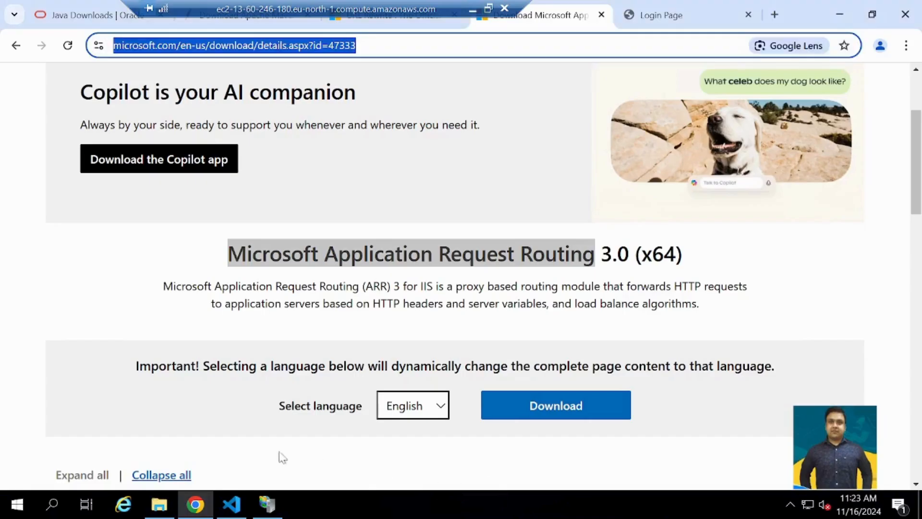
pyautogui.click(230, 505)
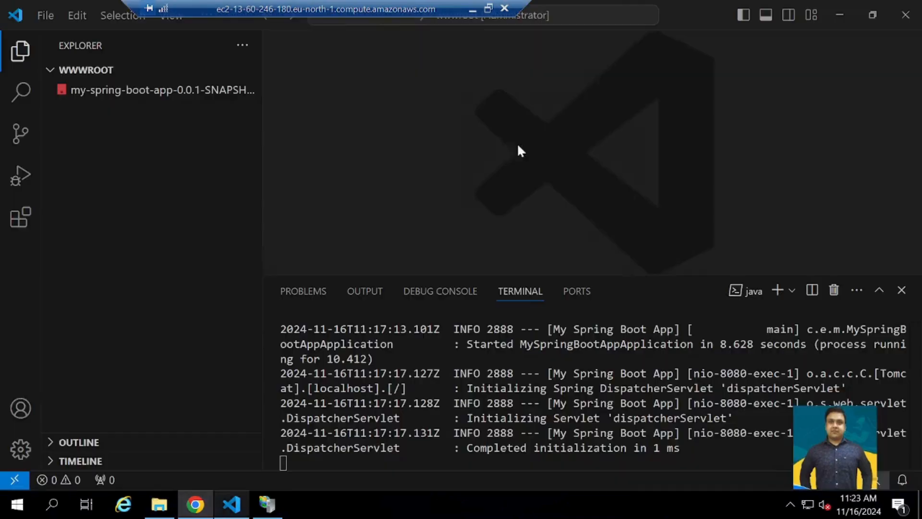
pyautogui.click(836, 13)
pyautogui.click(662, 14)
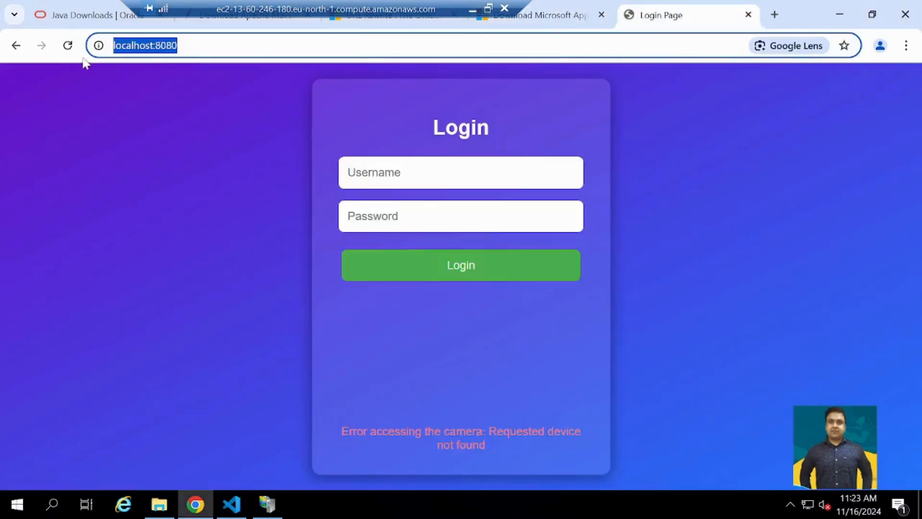
pyautogui.click(68, 45)
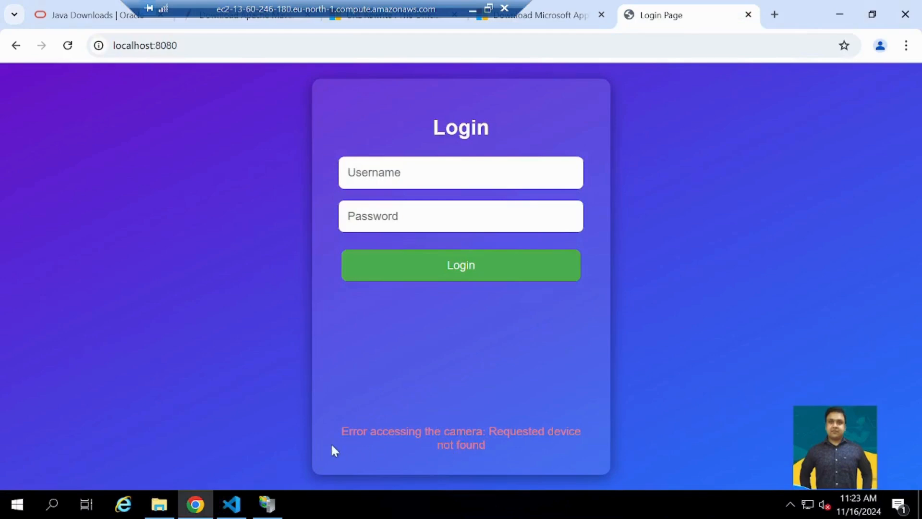
# - In the local VS Code project, enter mvn clean package in the terminal without running it and review the body styles in camera.html
pyautogui.click(232, 504)
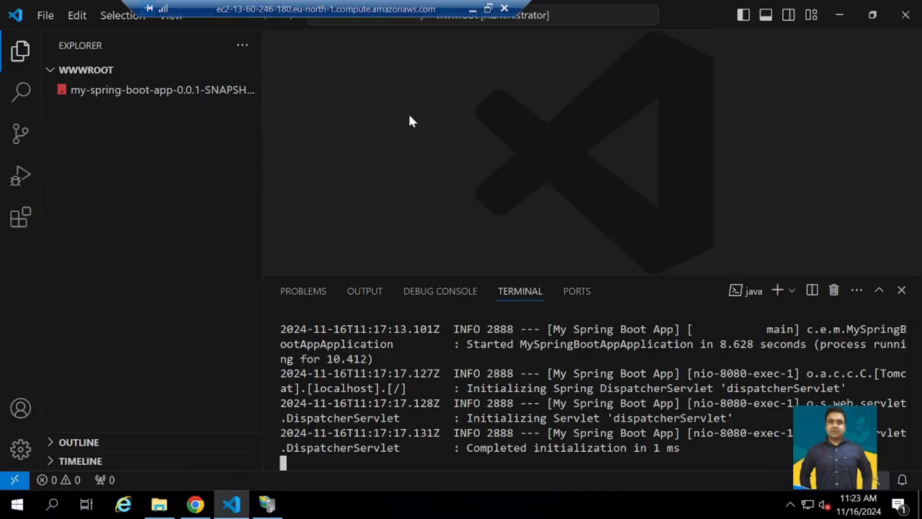
pyautogui.click(474, 9)
pyautogui.click(699, 12)
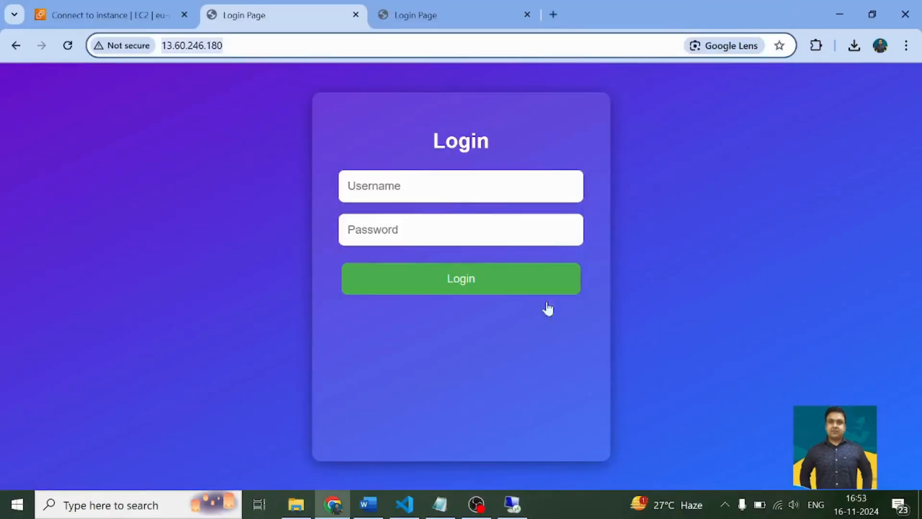
pyautogui.click(404, 504)
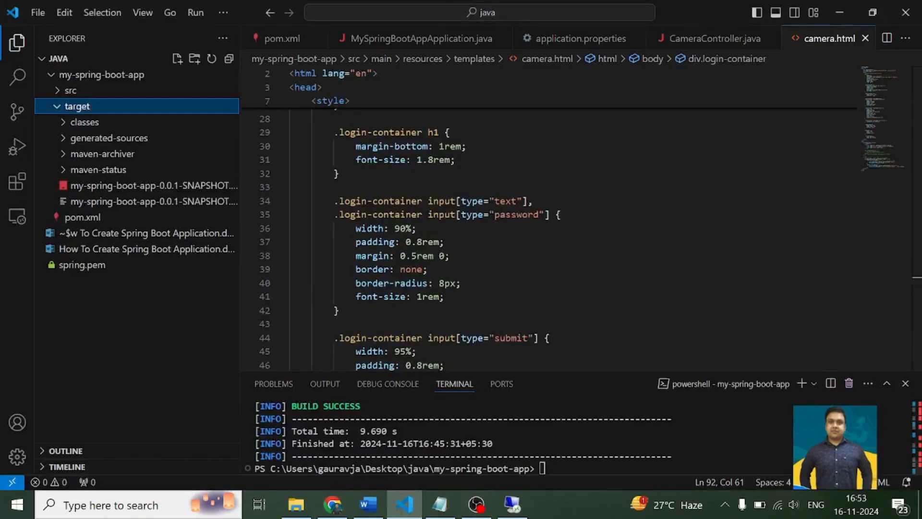
pyautogui.write('mvn clean package')
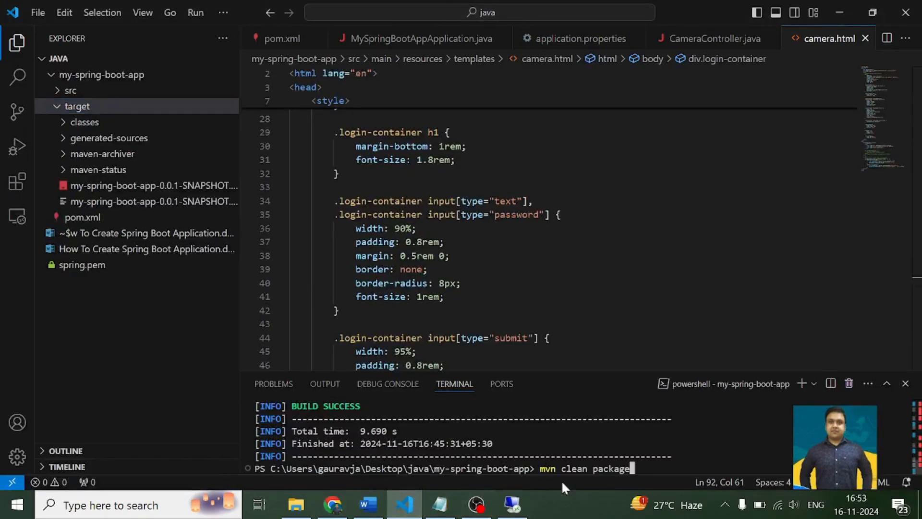
pyautogui.scroll(8, 548, 216)
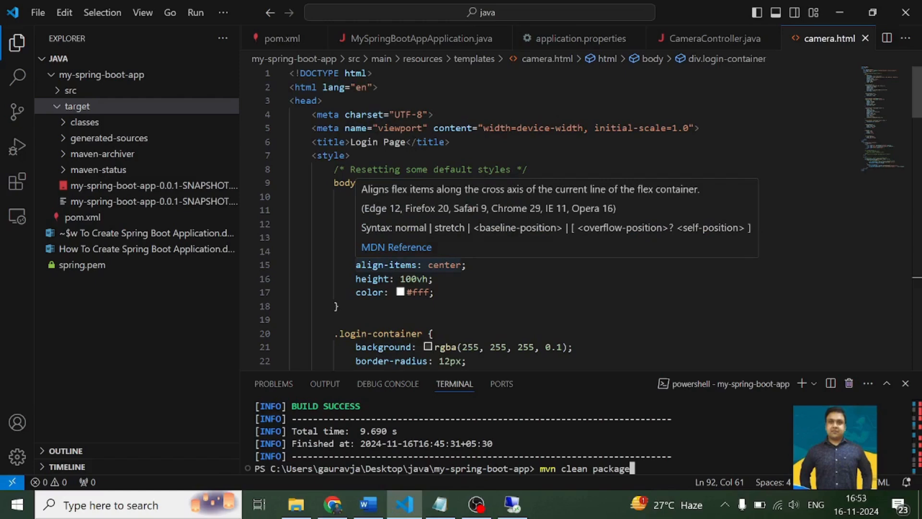
pyautogui.click(435, 292)
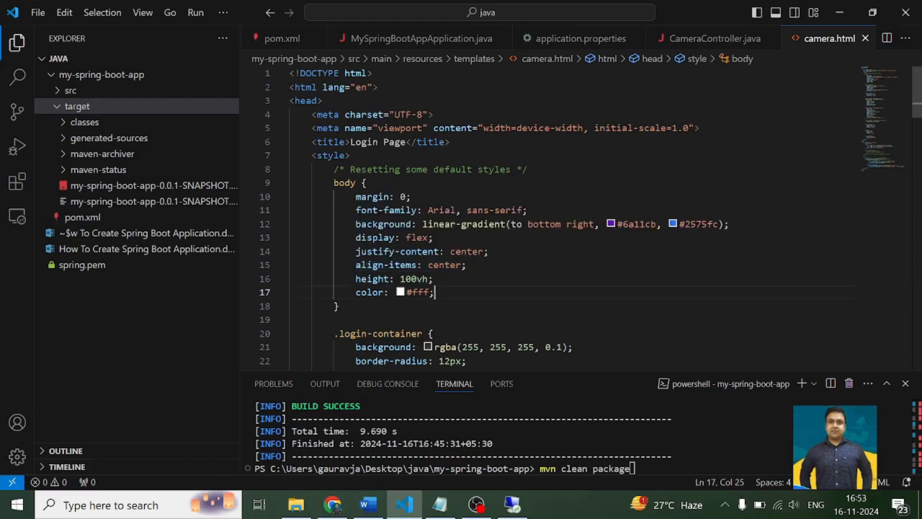
# - Locate my-spring-boot-app-0.0.1-SNAPSHOT.jar in the local Desktop\java\my-spring-boot-app\target folder and copy it
pyautogui.click(94, 190)
pyautogui.click(94, 191)
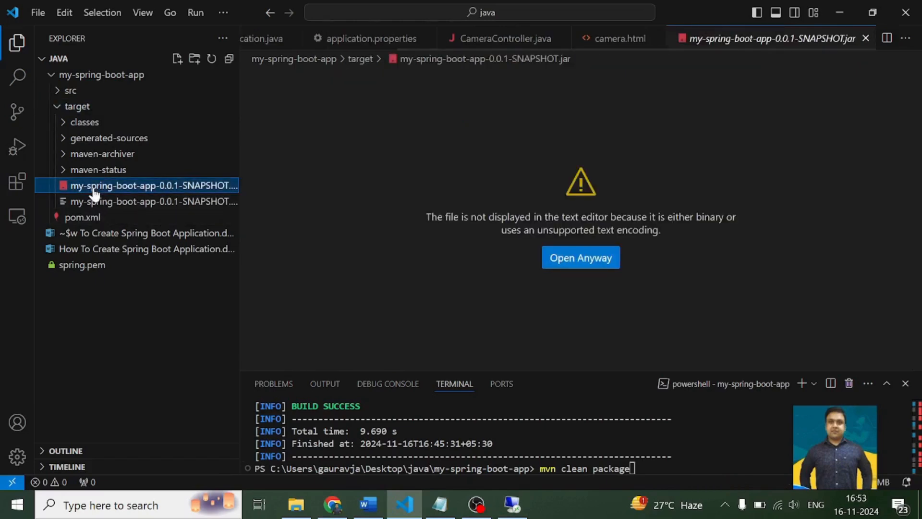
pyautogui.click(294, 513)
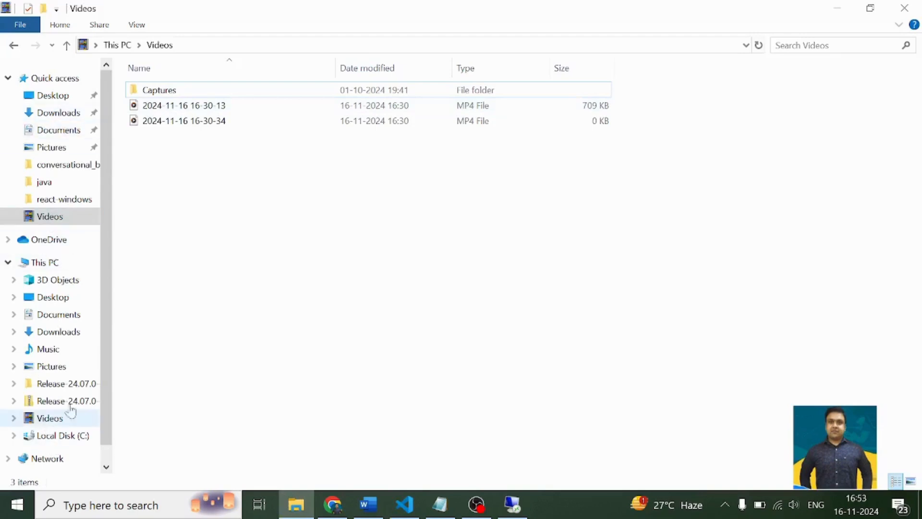
pyautogui.click(51, 95)
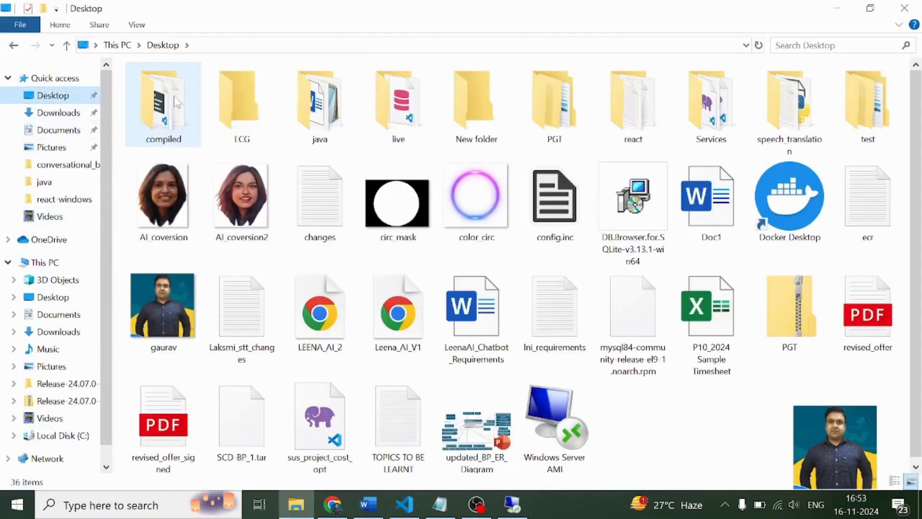
pyautogui.doubleClick(631, 108)
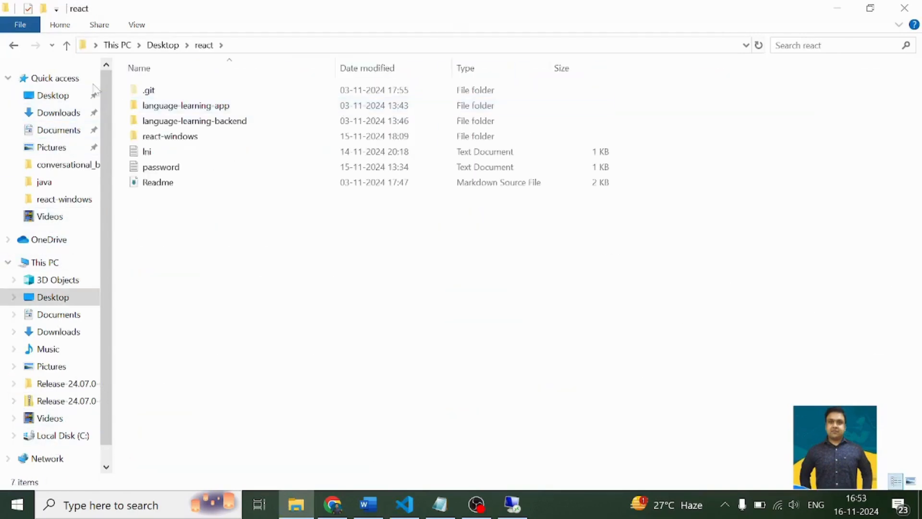
pyautogui.click(13, 45)
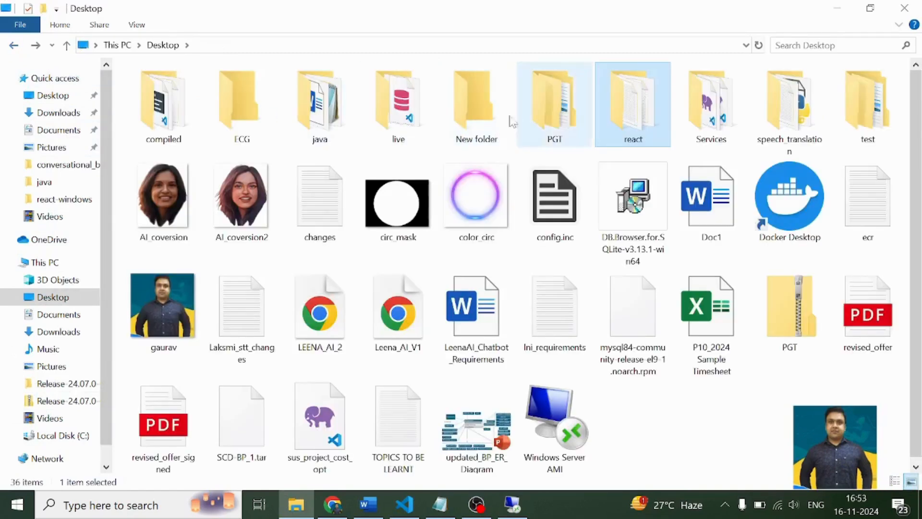
pyautogui.doubleClick(319, 103)
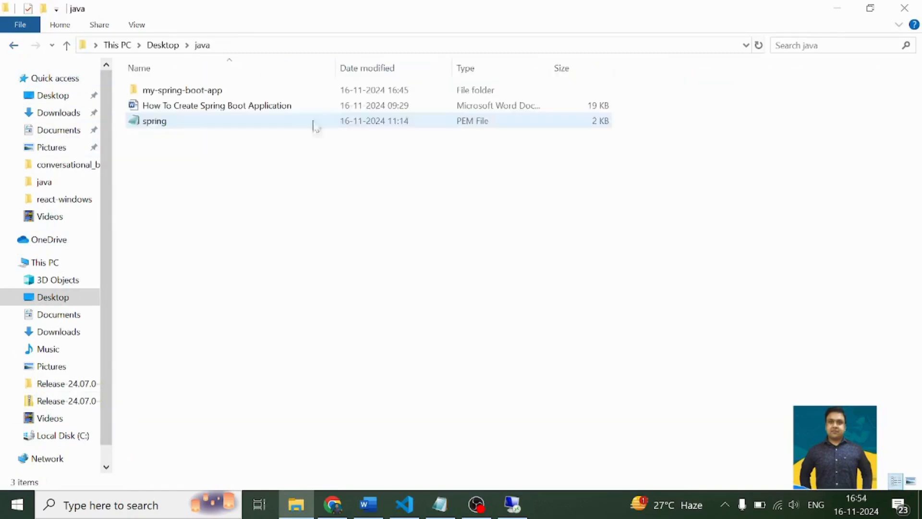
pyautogui.doubleClick(157, 95)
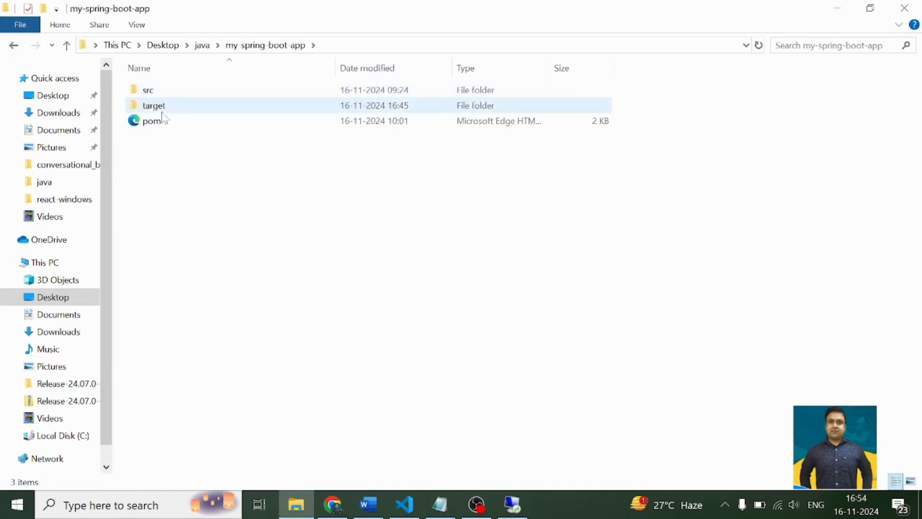
pyautogui.doubleClick(157, 106)
pyautogui.click(244, 156)
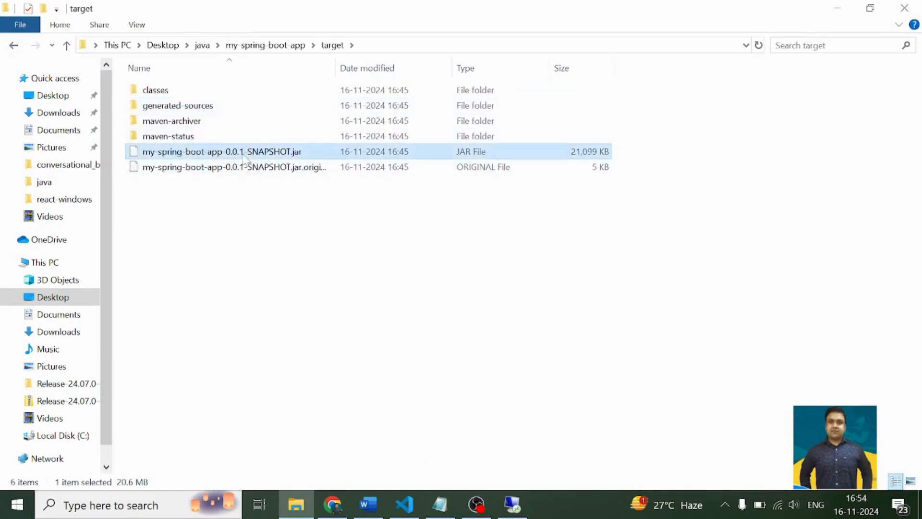
# - Paste the JAR into C:\inetpub\wwwroot on the remote server, replacing the existing file of the same name
pyautogui.click(513, 505)
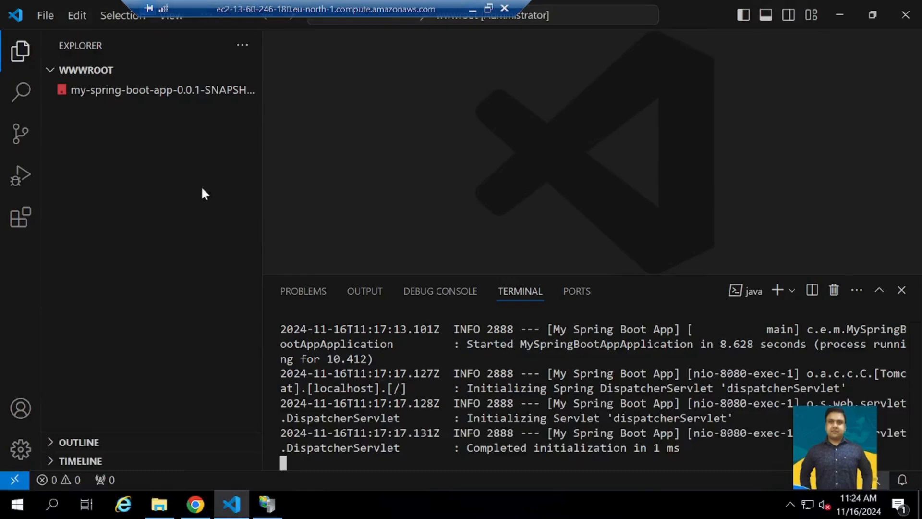
pyautogui.click(169, 511)
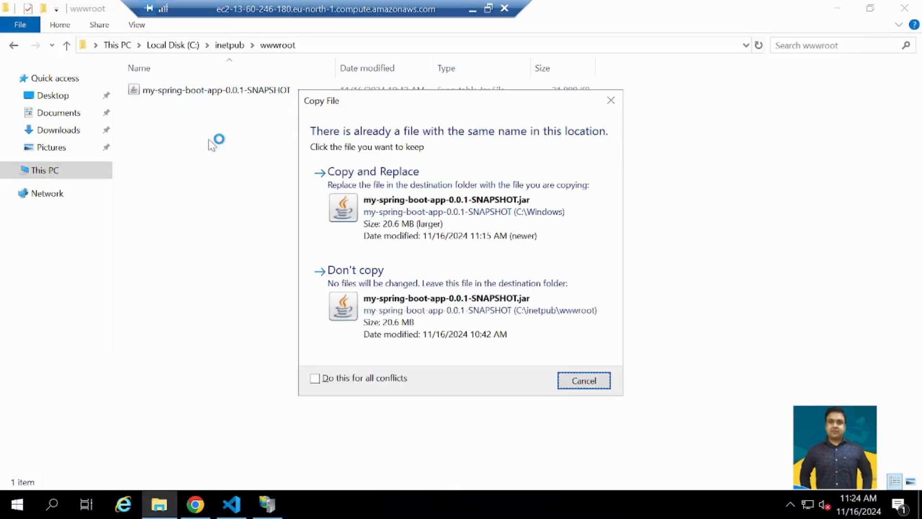
pyautogui.click(448, 202)
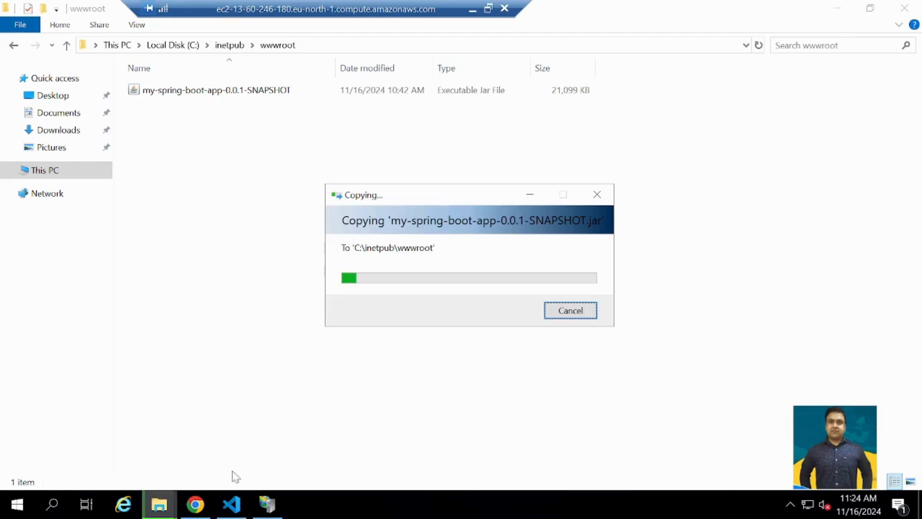
pyautogui.click(230, 505)
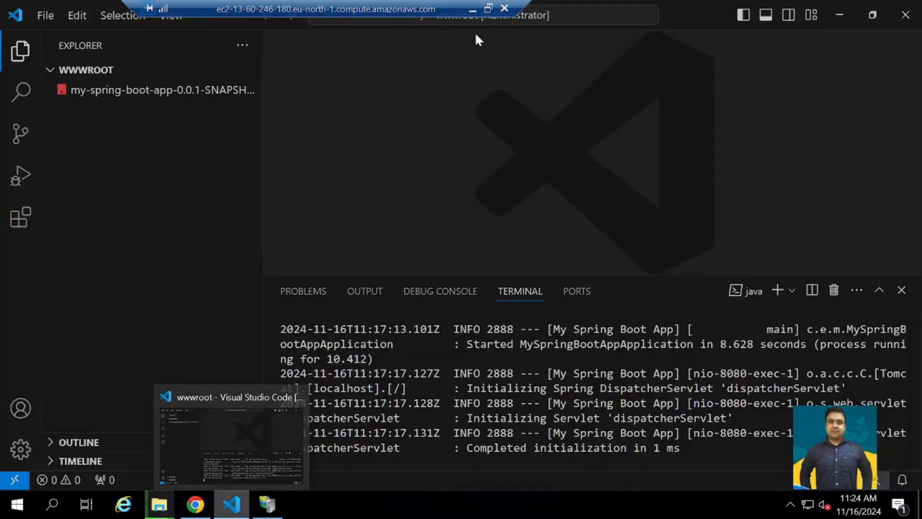
pyautogui.click(473, 10)
pyautogui.click(476, 504)
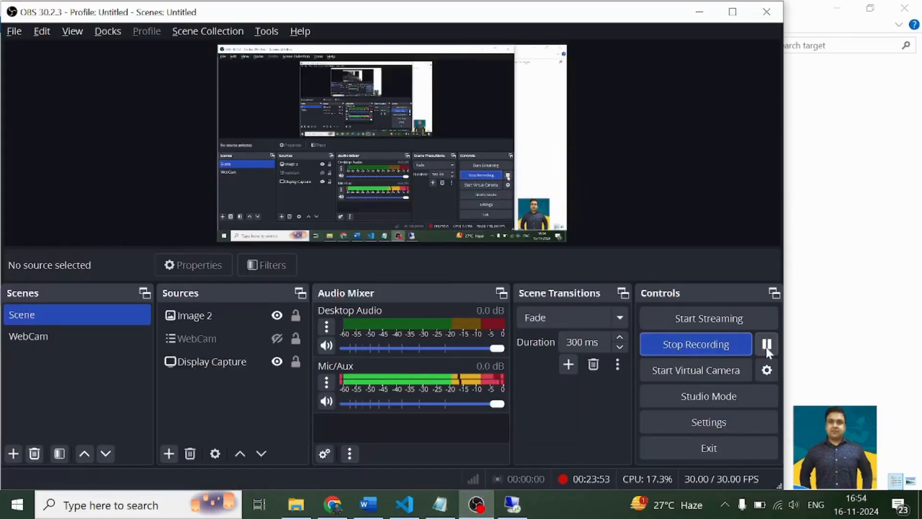
# - Run java -jar .\my-spring-boot-app-0.0.1-SNAPSHOT.jar in the remote server's wwwroot terminal
pyautogui.hotkey('alt', 'Tab')
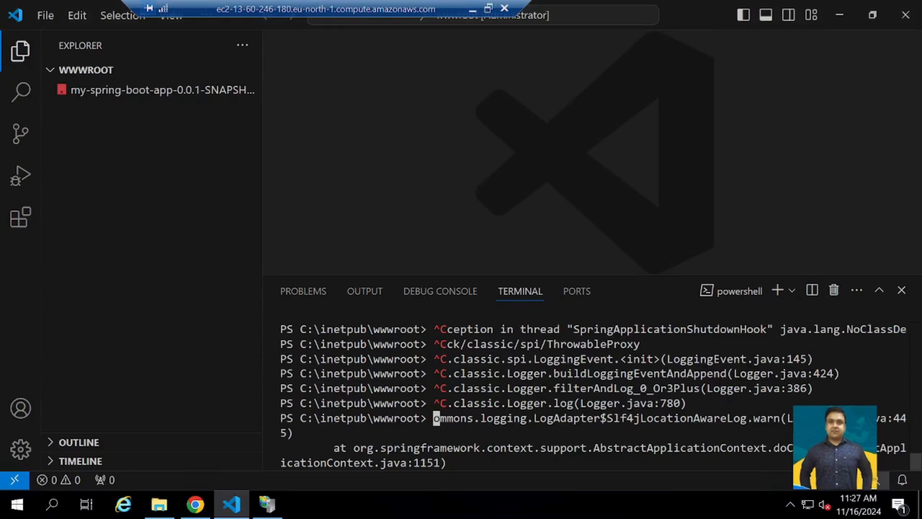
pyautogui.press('Up')
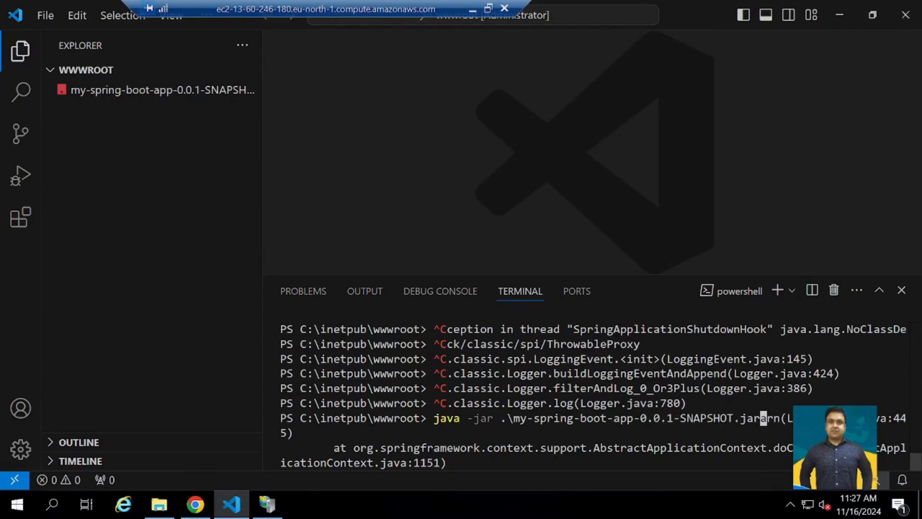
pyautogui.press('Return')
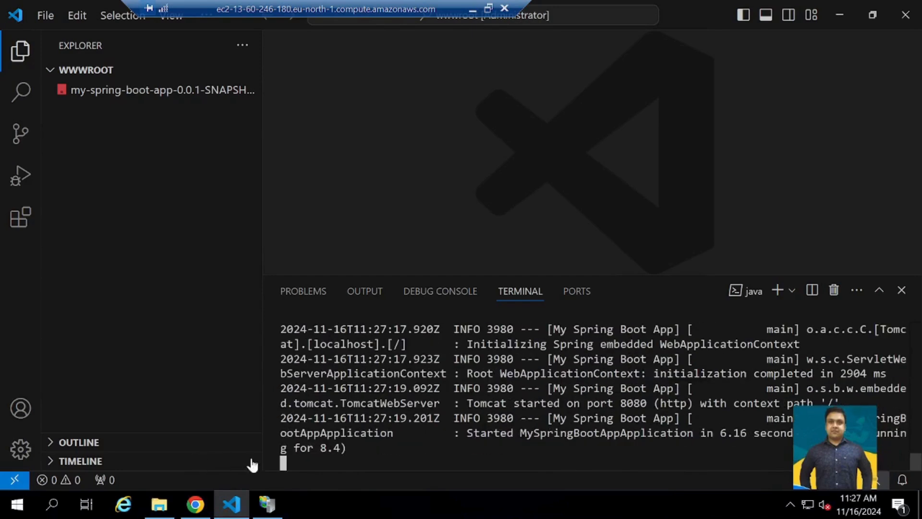
# - Reload localhost:8080 in the remote server's Chrome to check the redeployed login page
pyautogui.click(196, 505)
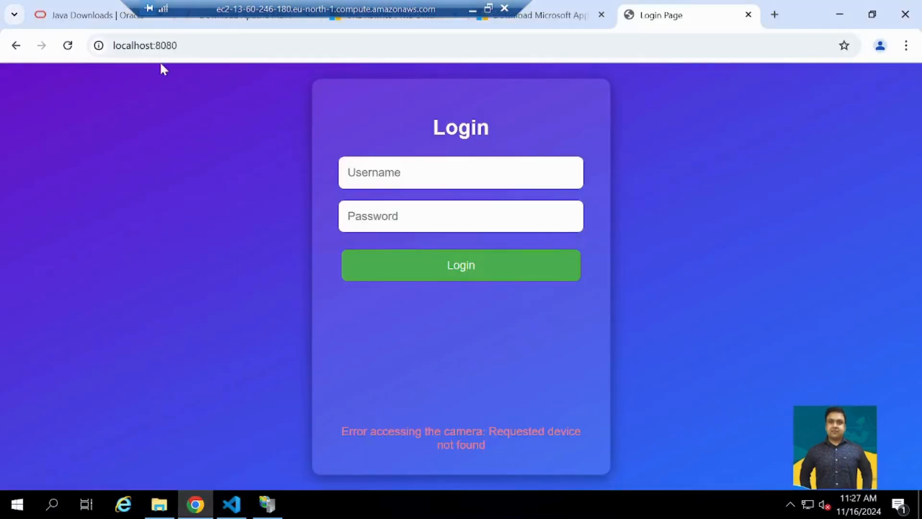
pyautogui.click(145, 45)
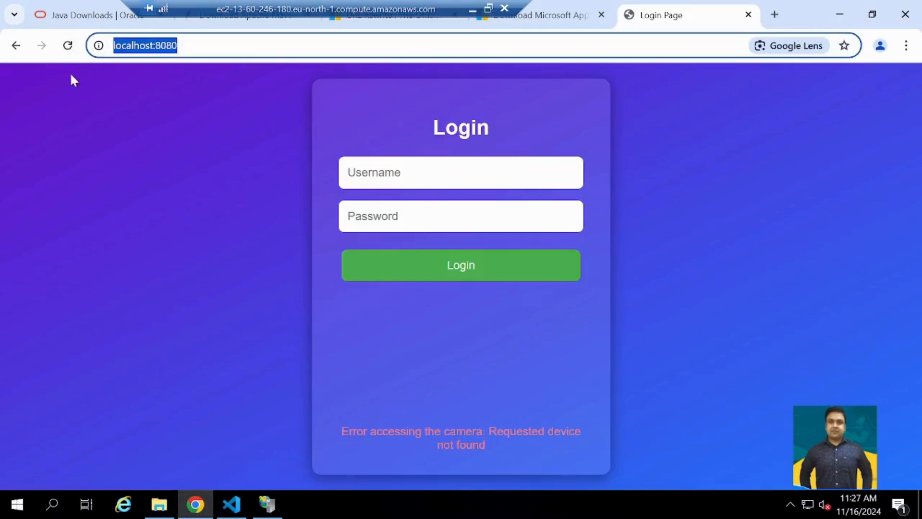
pyautogui.click(67, 45)
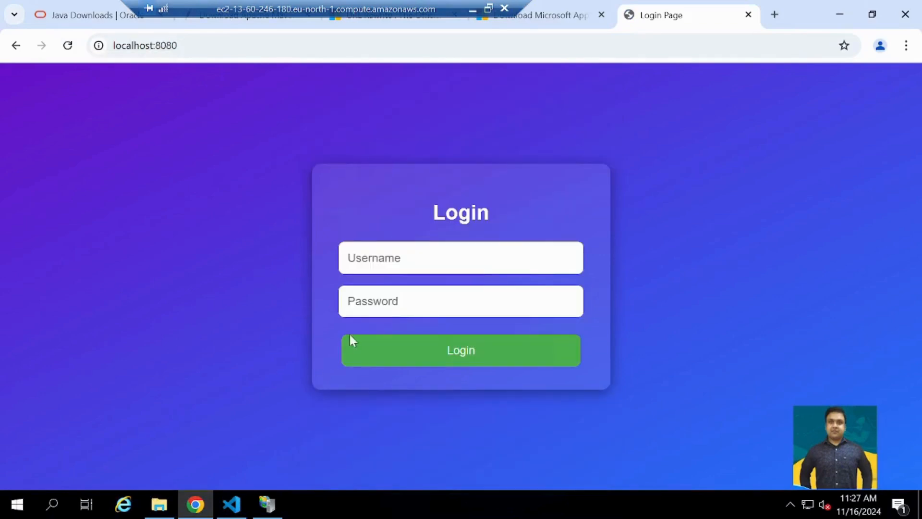
# - Switch to the local computer's Chrome and reload 13.60.246.180 to check the redeployed login page from outside the server
pyautogui.click(472, 10)
pyautogui.click(693, 12)
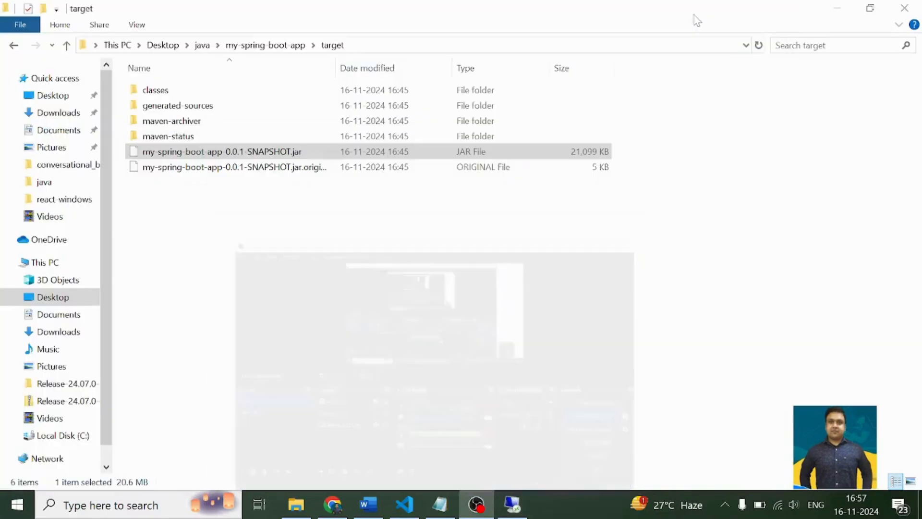
pyautogui.click(332, 505)
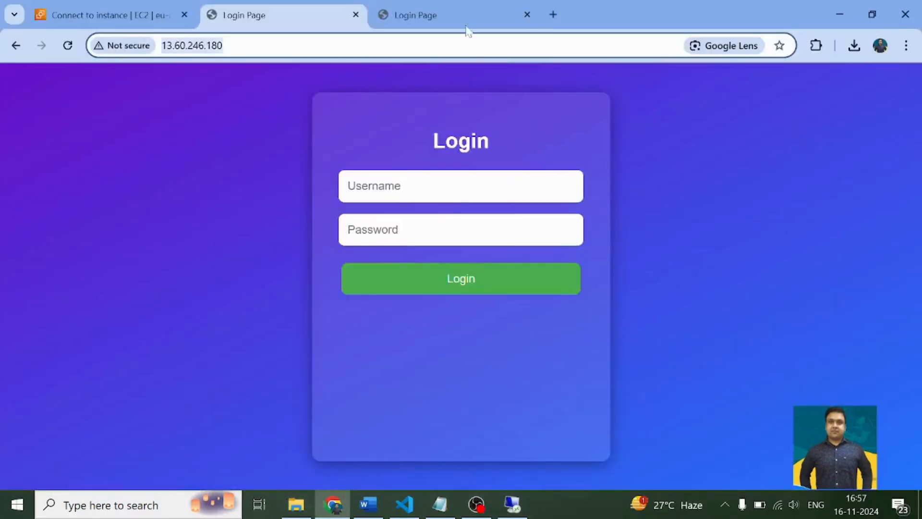
pyautogui.click(68, 46)
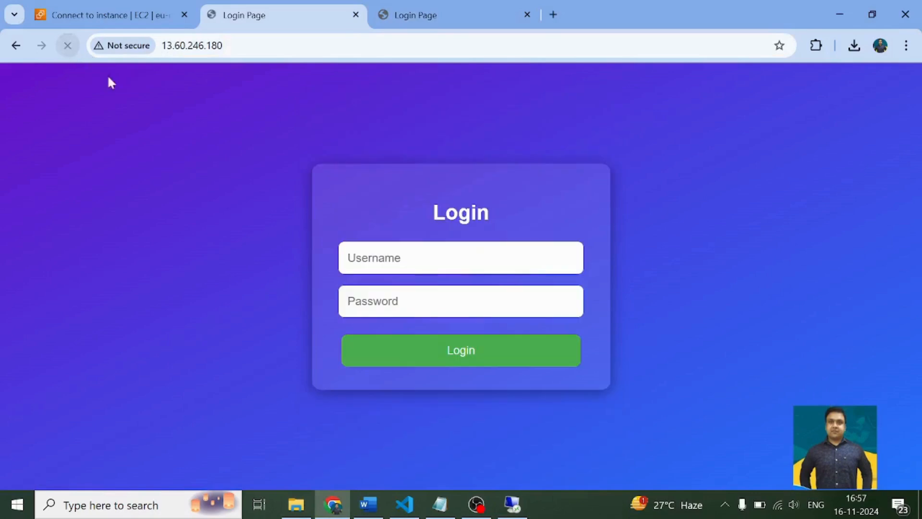